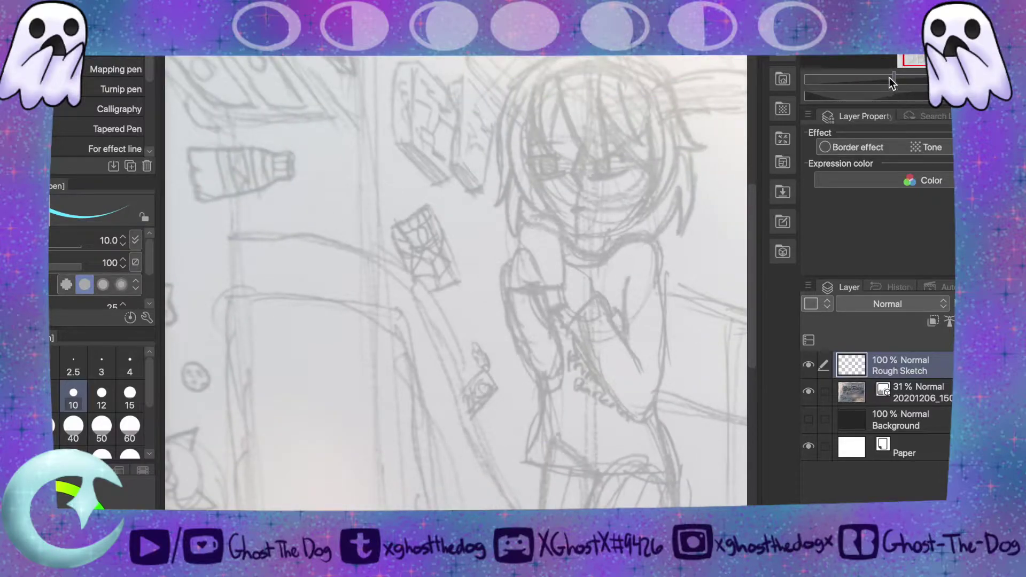
- Move the Geo Daddy reference image into the empty area beside the sketched character's head
mouse_move(929, 98)
left_mouse_down()
mouse_move(871, 98)
mouse_move(930, 106)
mouse_move(932, 117)
left_mouse_up()
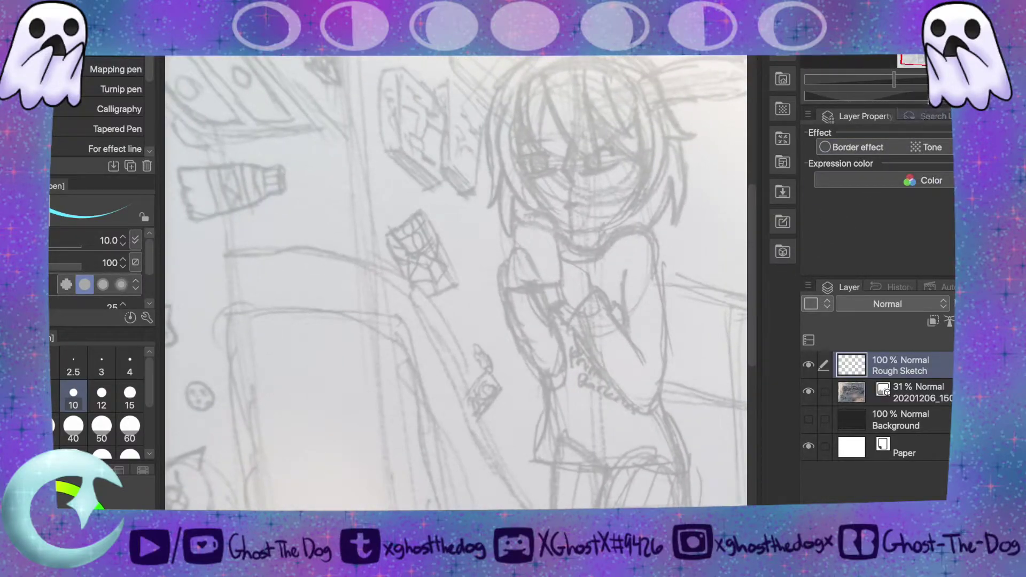
left_click_drag(930, 102, 893, 97)
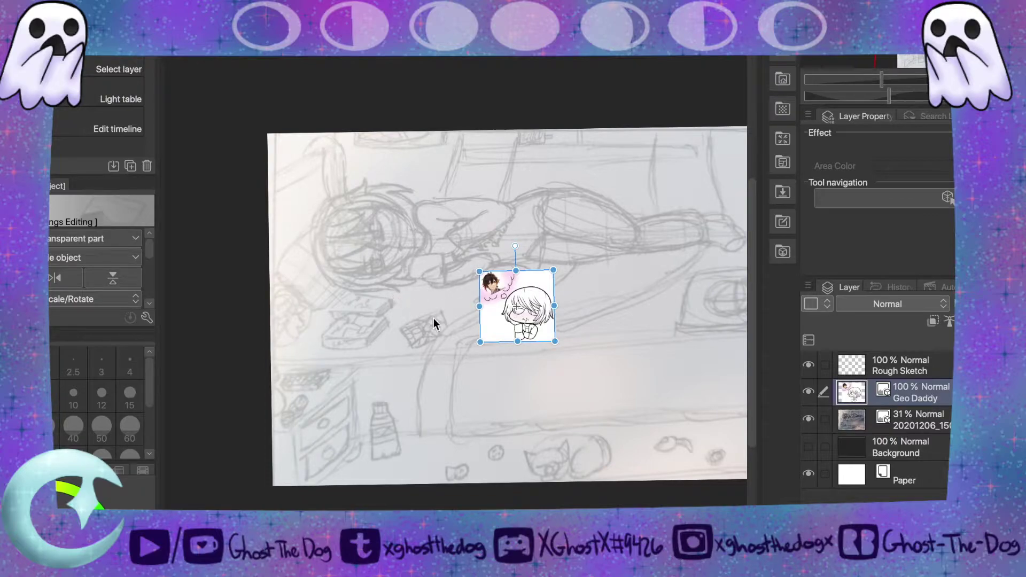
left_click_drag(526, 287, 374, 303)
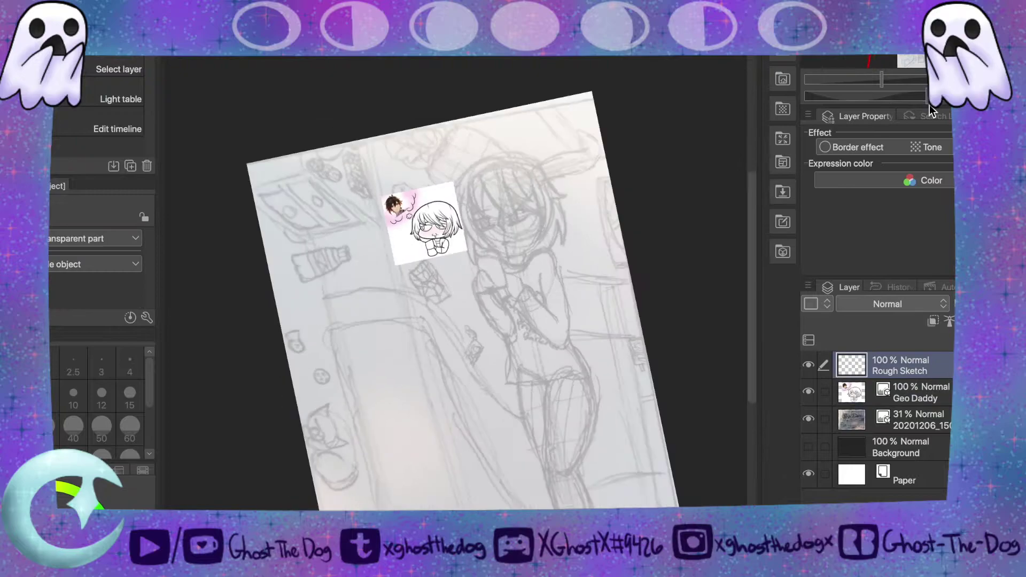
- Trace the central fringe strands over the pencil sketch on the Rough Sketch layer with a size 20 cyan pen
left_click_drag(931, 107, 933, 107)
left_click_drag(894, 79, 899, 79)
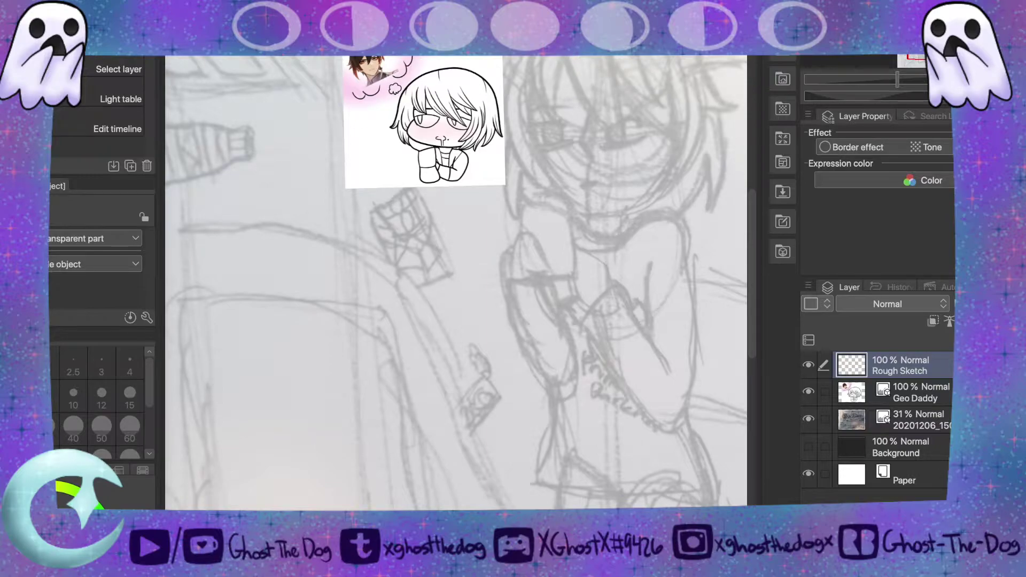
key("p")
left_click_drag(572, 57, 630, 151)
left_click_drag(614, 59, 626, 141)
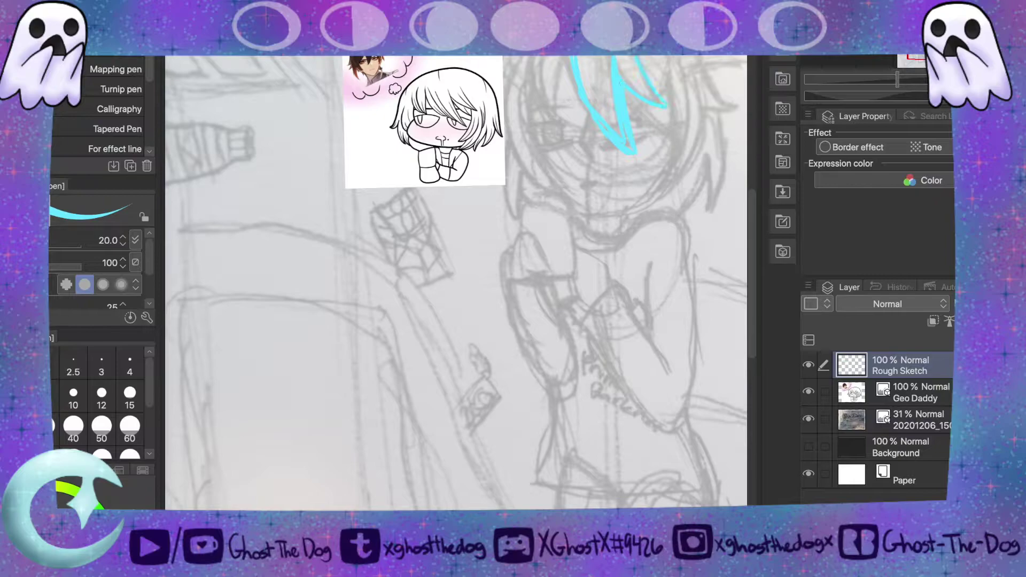
left_click_drag(562, 59, 617, 138)
left_click_drag(552, 56, 579, 108)
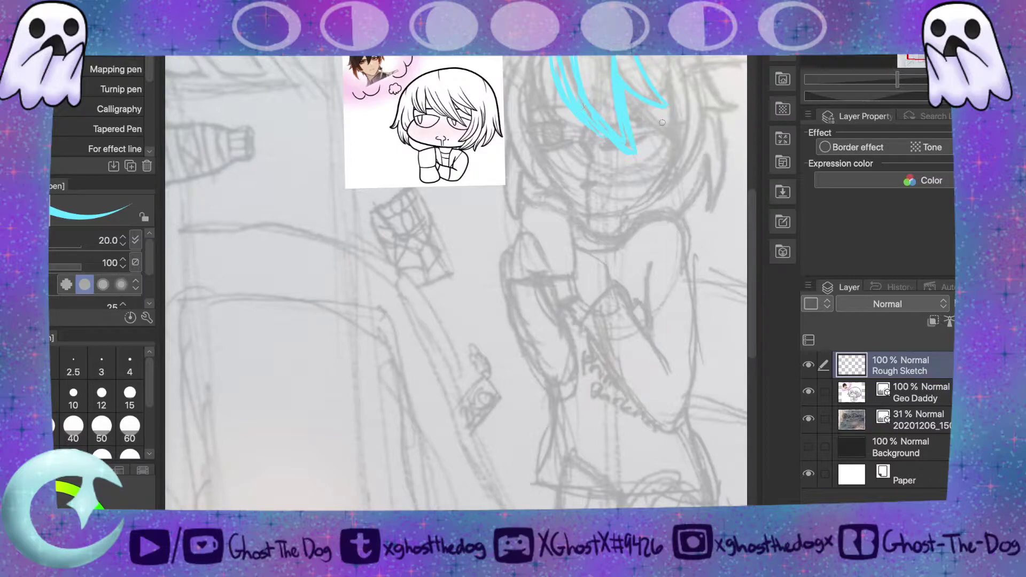
- Trace the pointed hair strands framing the right side of the character's face
left_click_drag(661, 75, 678, 140)
left_click_drag(669, 102, 667, 161)
mouse_move(672, 106)
left_mouse_down()
mouse_move(666, 162)
mouse_move(676, 82)
left_mouse_up()
mouse_move(671, 159)
left_mouse_down()
mouse_move(653, 192)
mouse_move(702, 124)
left_mouse_up()
mouse_move(662, 190)
left_mouse_down()
mouse_move(701, 127)
mouse_move(699, 100)
mouse_move(705, 132)
left_mouse_up()
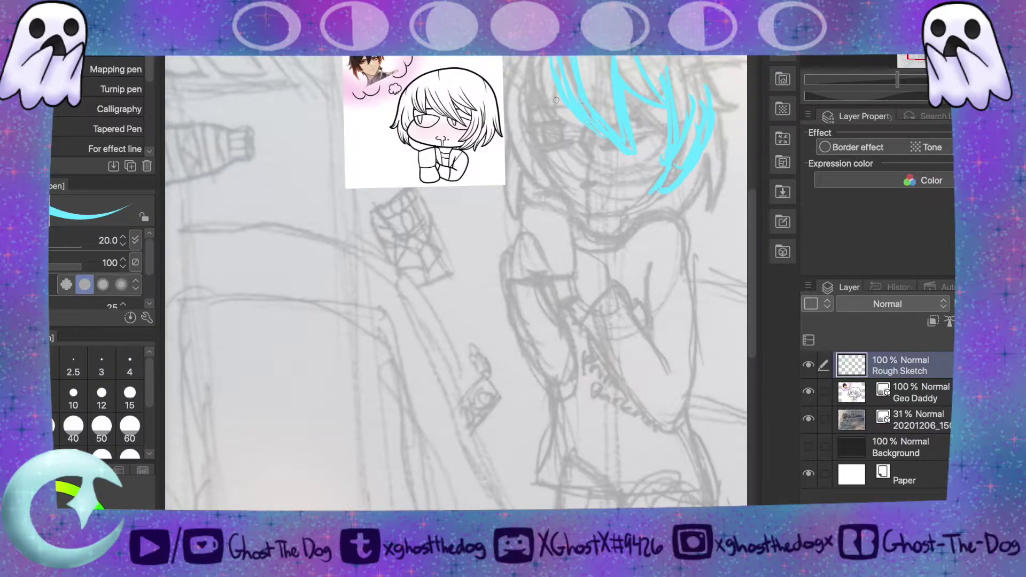
- Trace the fringe strands on the left side of the face and the jawline down to the chin
mouse_move(556, 81)
left_mouse_down()
mouse_move(559, 132)
mouse_move(534, 58)
left_mouse_up()
mouse_move(549, 117)
left_mouse_down()
mouse_move(529, 70)
mouse_move(553, 126)
left_mouse_up()
left_click_drag(528, 95, 533, 156)
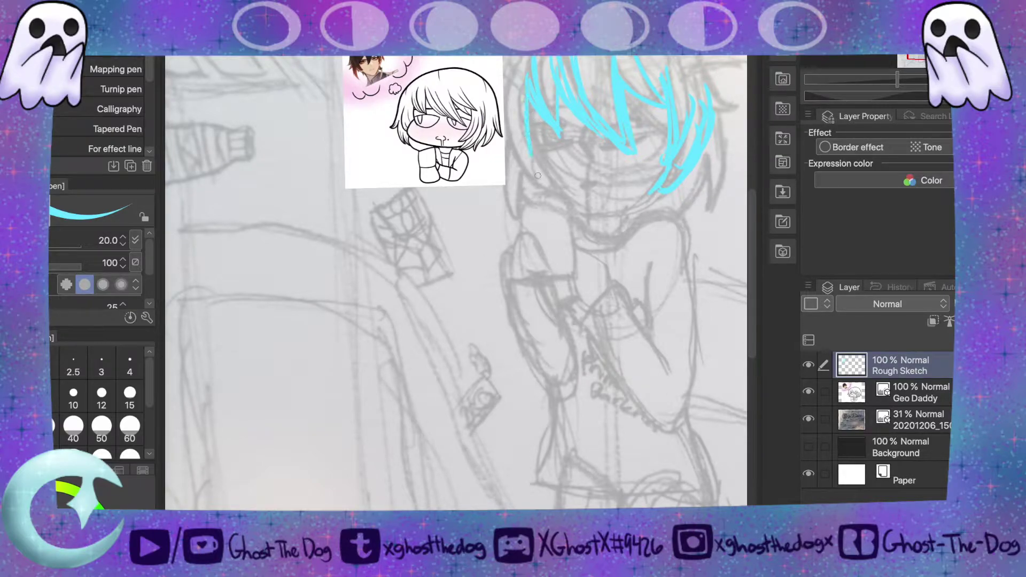
left_click_drag(531, 107, 635, 201)
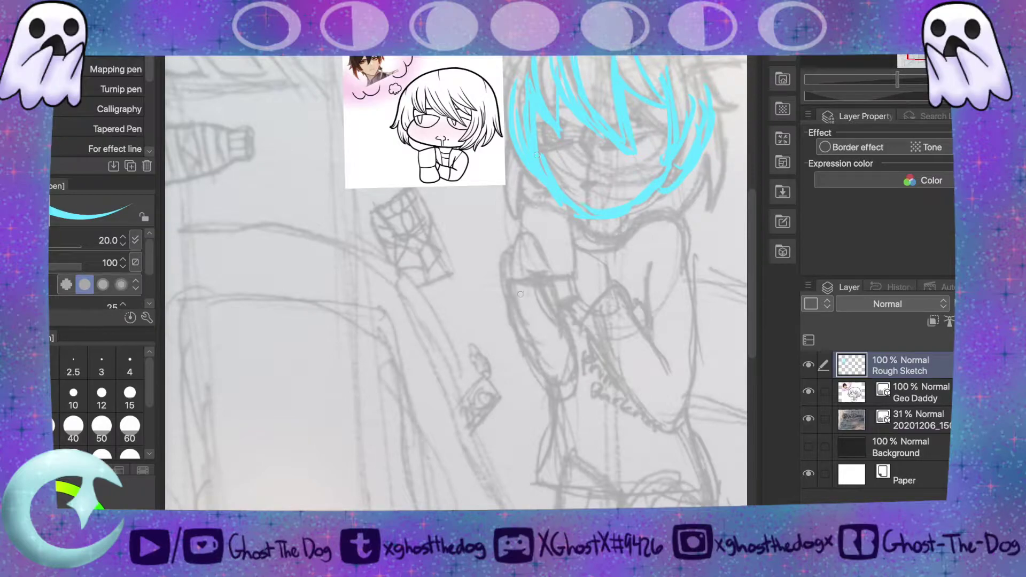
- Trace both folded arms with their sleeves, hands and inner fold lines below the chin
mouse_move(516, 194)
left_mouse_down()
mouse_move(571, 193)
mouse_move(574, 275)
mouse_move(573, 260)
mouse_move(573, 273)
mouse_move(549, 275)
left_mouse_up()
left_click_drag(514, 193, 517, 227)
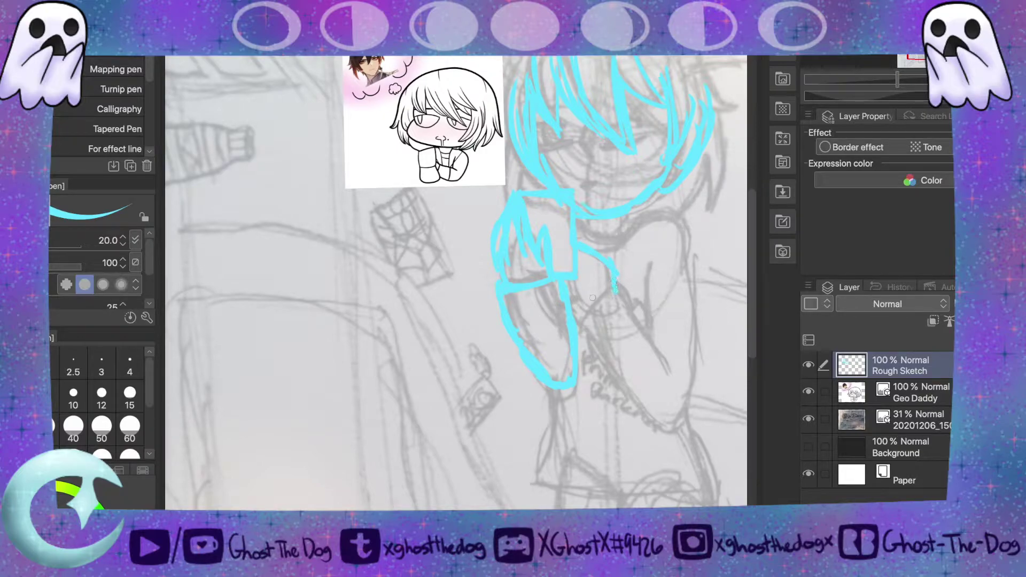
mouse_move(570, 281)
left_mouse_down()
mouse_move(582, 332)
mouse_move(579, 321)
mouse_move(610, 297)
mouse_move(586, 309)
mouse_move(618, 282)
mouse_move(667, 368)
left_mouse_up()
mouse_move(579, 322)
left_mouse_down()
mouse_move(646, 416)
mouse_move(662, 421)
mouse_move(687, 398)
mouse_move(688, 325)
mouse_move(678, 364)
mouse_move(681, 390)
mouse_move(690, 367)
mouse_move(685, 392)
mouse_move(689, 235)
mouse_move(695, 269)
mouse_move(684, 220)
mouse_move(665, 208)
mouse_move(659, 223)
mouse_move(624, 245)
left_mouse_up()
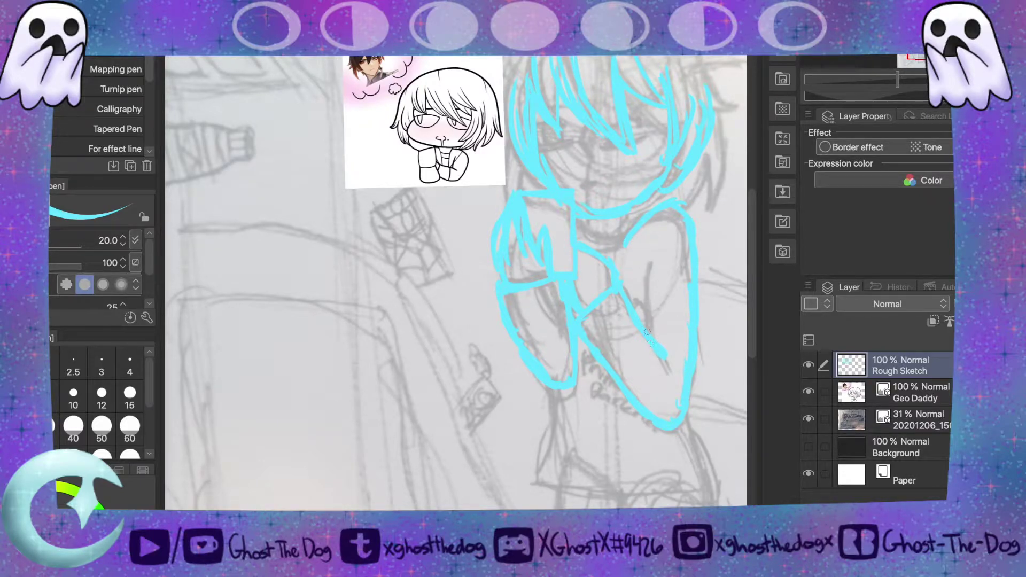
mouse_move(648, 334)
left_mouse_down()
mouse_move(660, 368)
mouse_move(663, 352)
mouse_move(679, 378)
left_mouse_up()
left_click_drag(636, 238, 652, 326)
left_click_drag(637, 240, 662, 339)
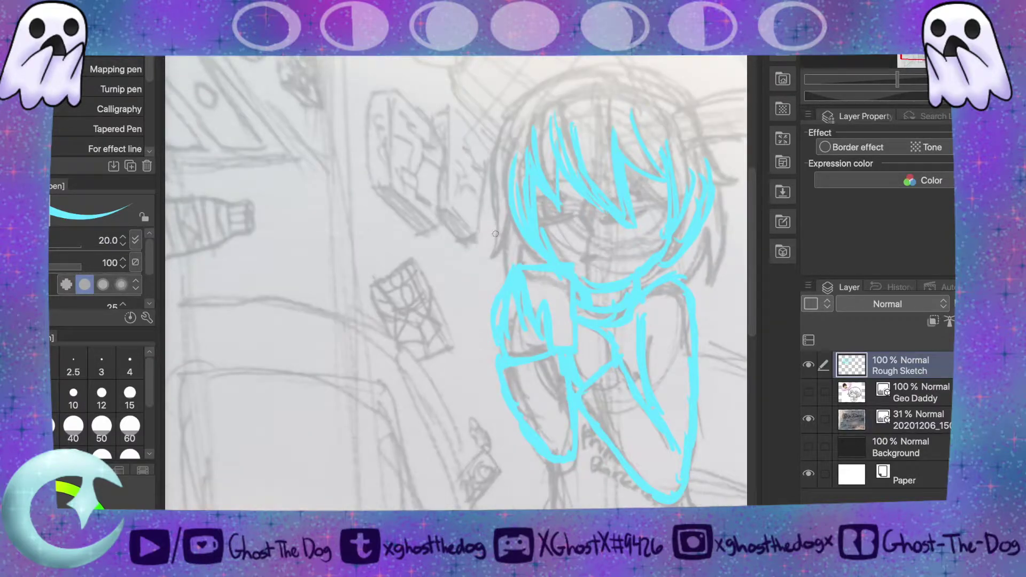
- Trace the outer hair outline over the top of the head and thicken its left edge, including the side tufts
mouse_move(488, 252)
left_mouse_down()
mouse_move(495, 134)
mouse_move(491, 171)
mouse_move(551, 82)
mouse_move(519, 104)
mouse_move(585, 72)
mouse_move(566, 74)
mouse_move(638, 64)
mouse_move(597, 66)
mouse_move(669, 84)
mouse_move(698, 118)
mouse_move(675, 81)
mouse_move(721, 173)
mouse_move(705, 143)
mouse_move(712, 162)
mouse_move(741, 175)
mouse_move(712, 186)
mouse_move(708, 177)
mouse_move(725, 188)
left_mouse_up()
mouse_move(490, 258)
left_mouse_down()
mouse_move(511, 214)
mouse_move(507, 274)
left_mouse_up()
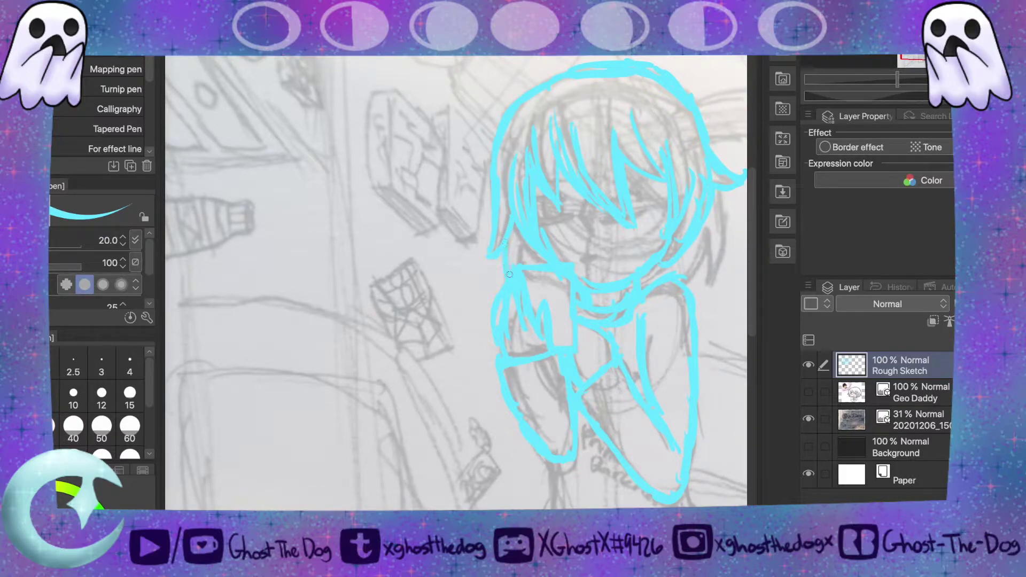
mouse_move(719, 191)
left_mouse_down()
mouse_move(729, 246)
mouse_move(715, 288)
left_mouse_up()
mouse_move(702, 223)
left_mouse_down()
mouse_move(706, 280)
mouse_move(729, 207)
mouse_move(716, 208)
mouse_move(733, 254)
left_mouse_up()
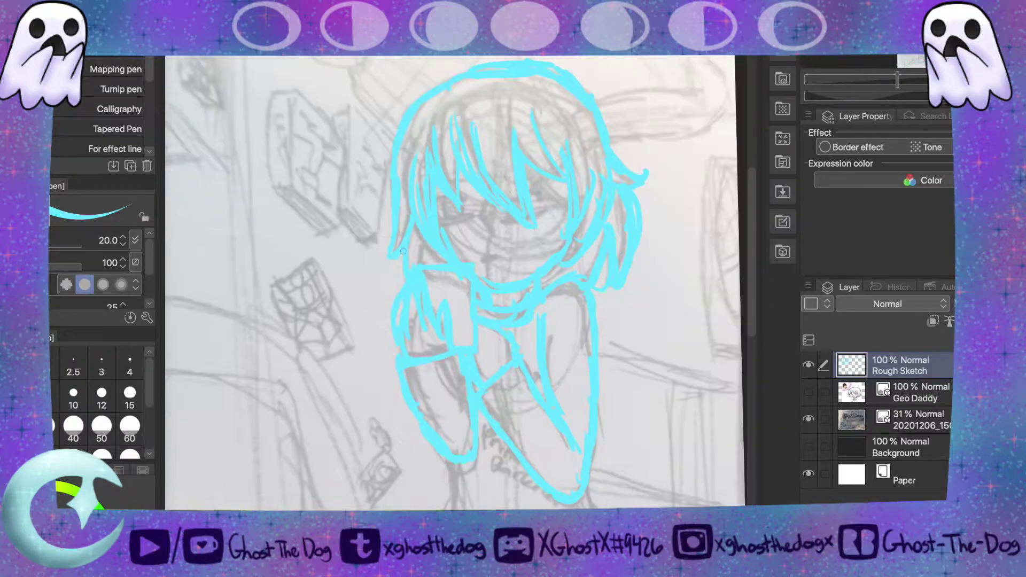
mouse_move(384, 254)
left_mouse_down()
mouse_move(403, 113)
mouse_move(395, 149)
mouse_move(429, 87)
mouse_move(416, 101)
mouse_move(470, 79)
mouse_move(457, 73)
mouse_move(450, 81)
mouse_move(544, 72)
left_mouse_up()
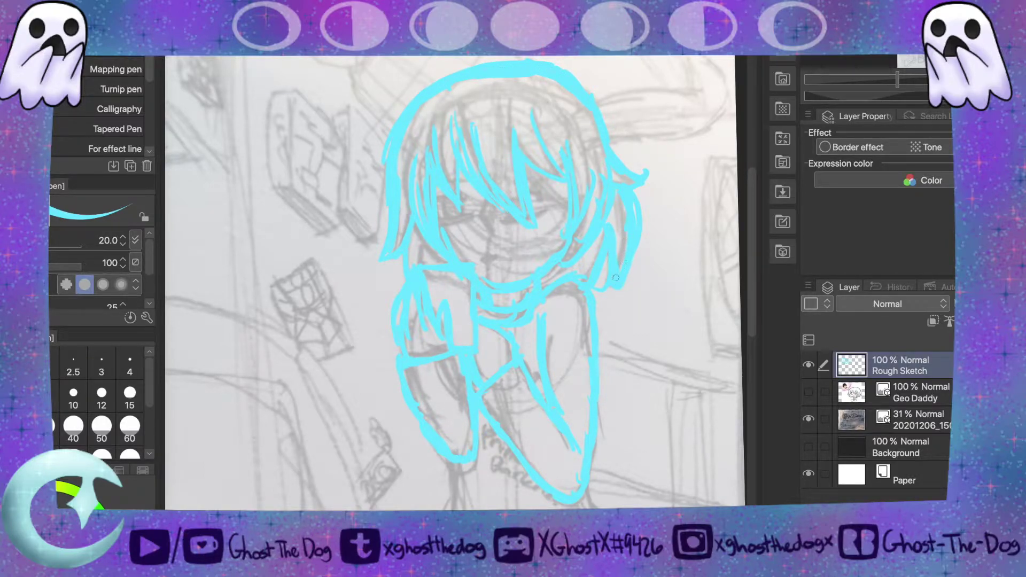
- Trace the lower part of the shirt from beneath the elbows down to its hem
left_click_drag(755, 227, 757, 263)
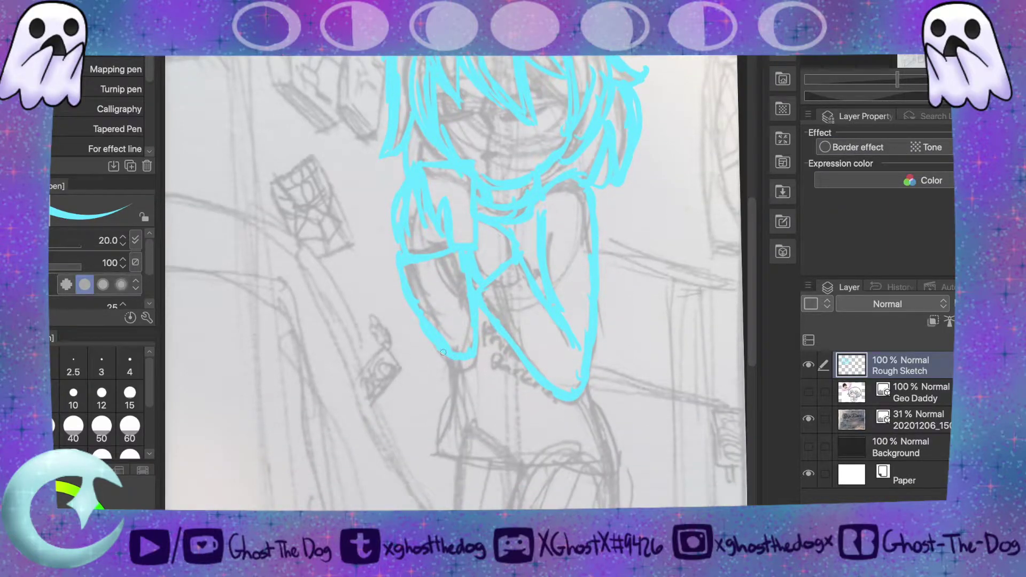
mouse_move(443, 363)
left_mouse_down()
mouse_move(459, 387)
mouse_move(442, 366)
mouse_move(454, 386)
mouse_move(450, 377)
mouse_move(433, 427)
mouse_move(445, 367)
mouse_move(438, 439)
mouse_move(559, 462)
mouse_move(592, 394)
left_mouse_up()
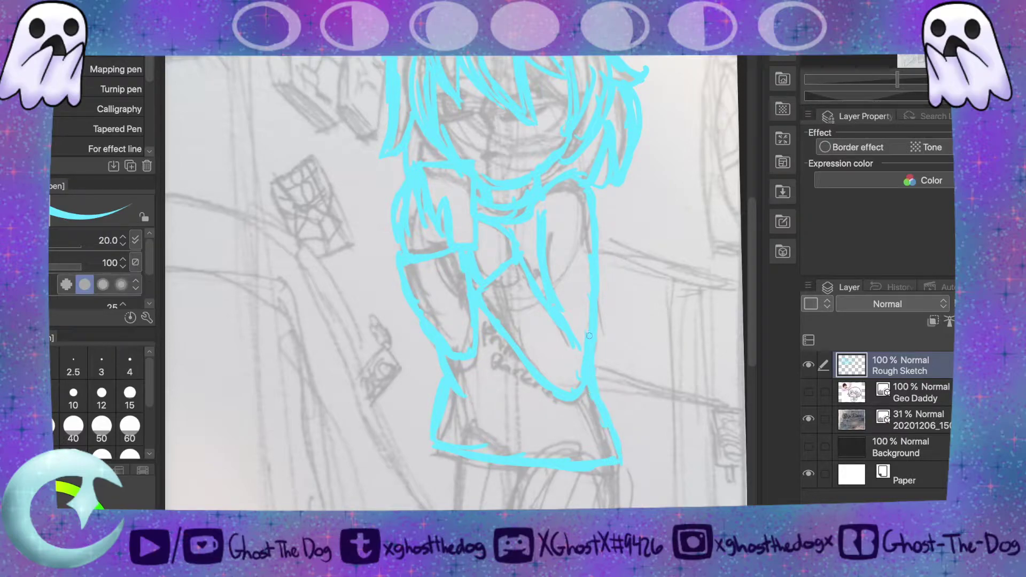
mouse_move(751, 245)
left_mouse_down()
mouse_move(758, 250)
mouse_move(752, 212)
mouse_move(755, 247)
left_mouse_up()
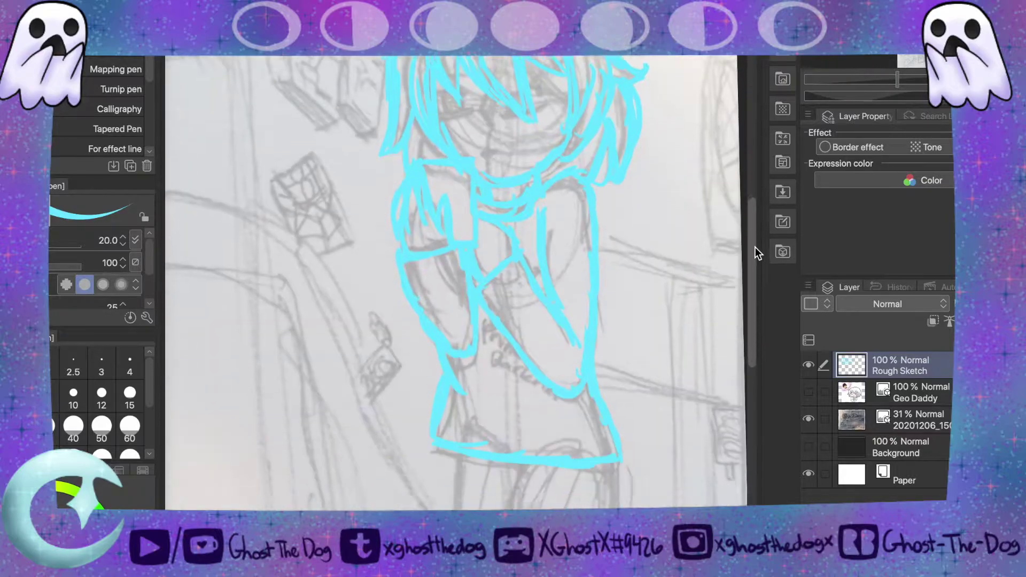
- Trace the character's hips and both thighs from the shirt hem down to the knees
left_click_drag(622, 252, 614, 169)
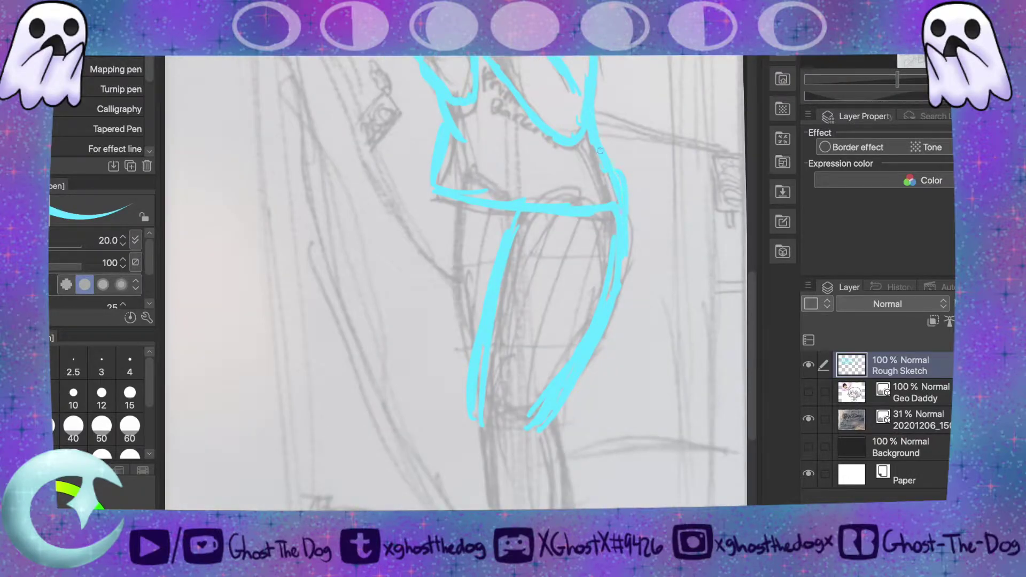
mouse_move(592, 135)
left_mouse_down()
mouse_move(617, 174)
mouse_move(619, 215)
left_mouse_up()
mouse_move(454, 202)
left_mouse_down()
mouse_move(455, 279)
mouse_move(472, 365)
left_mouse_up()
left_click_drag(453, 278, 469, 372)
mouse_move(456, 227)
left_mouse_down()
mouse_move(478, 386)
mouse_move(446, 276)
left_mouse_up()
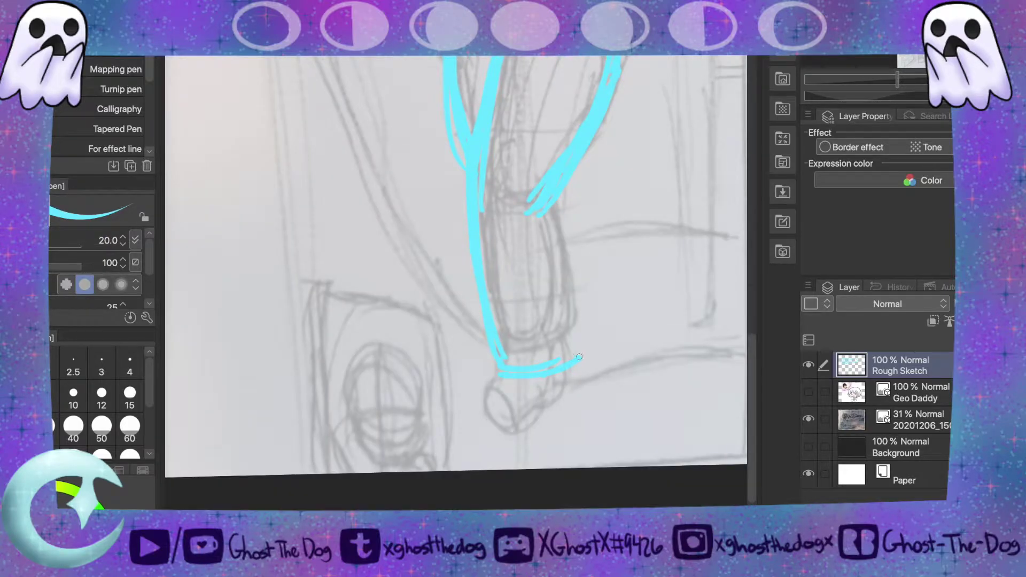
- Trace the lower leg with its cuff and the pointed foot beneath it
left_click_drag(580, 357, 547, 193)
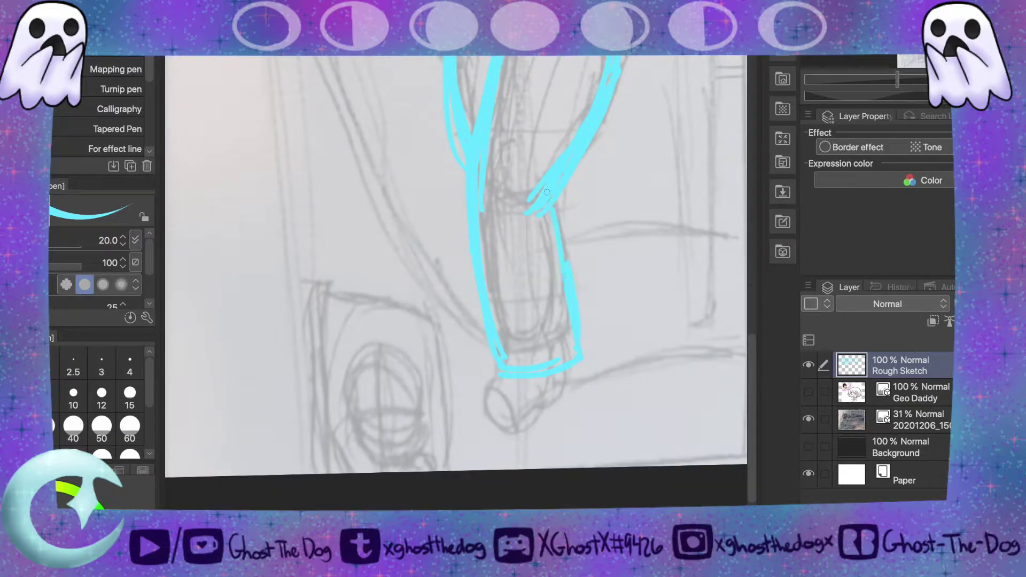
left_click_drag(560, 257, 556, 209)
mouse_move(485, 415)
left_mouse_down()
mouse_move(488, 445)
mouse_move(556, 384)
left_mouse_up()
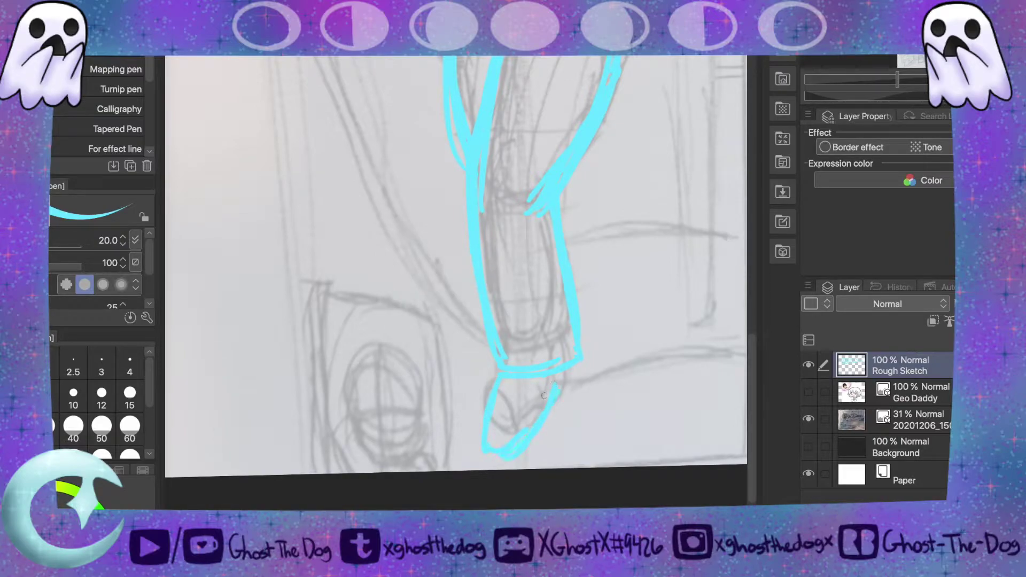
mouse_move(542, 426)
left_mouse_down()
mouse_move(560, 364)
mouse_move(560, 423)
mouse_move(493, 414)
left_mouse_up()
- Trace the rectangular object beside the feet and rough in the lines of the oval shape inside it
scroll(492, 415, "up", 2)
mouse_move(315, 506)
left_mouse_down()
mouse_move(312, 357)
mouse_move(443, 384)
left_mouse_up()
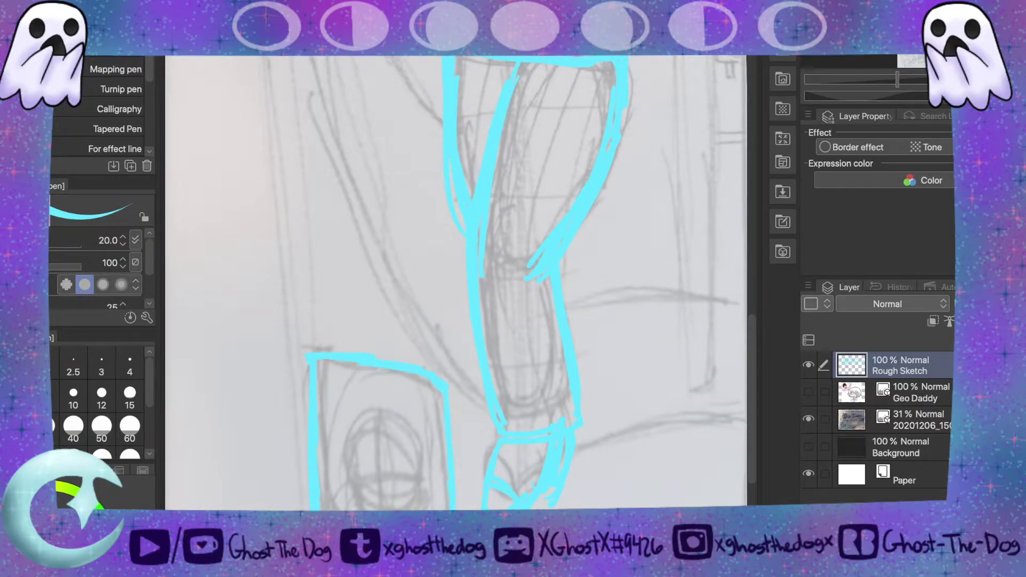
left_click_drag(345, 472, 362, 510)
left_click_drag(423, 450, 409, 509)
left_click_drag(358, 432, 392, 478)
mouse_move(377, 431)
left_mouse_down()
mouse_move(388, 467)
mouse_move(420, 466)
left_mouse_up()
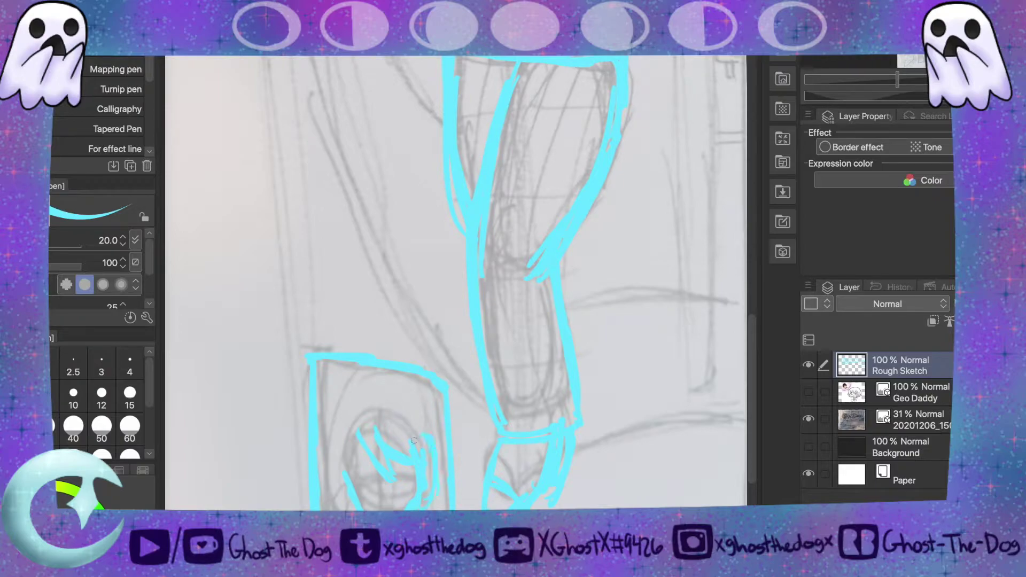
- Draw the character's nose and a short straight mouth on the face
left_click_drag(752, 344, 734, 194)
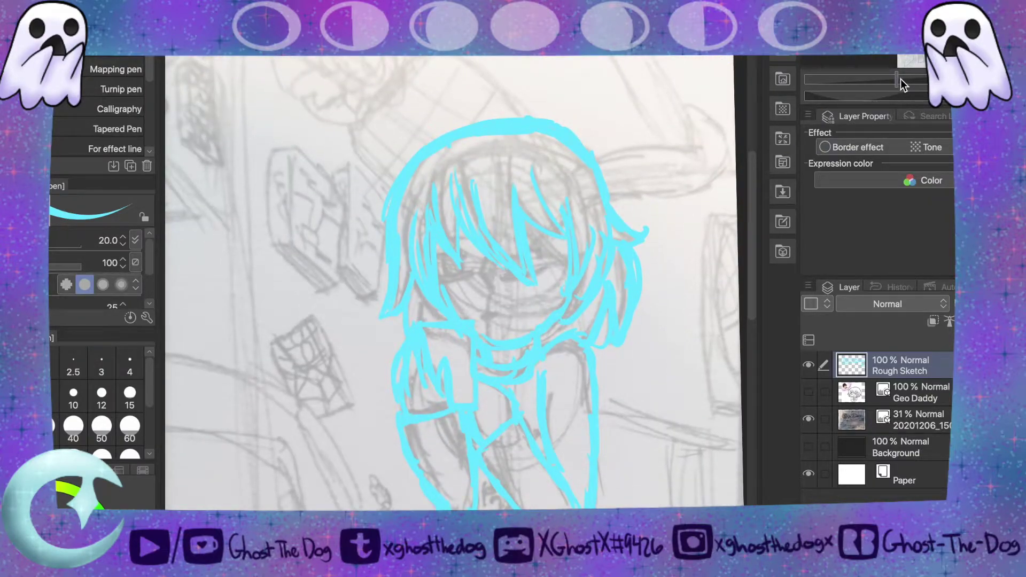
left_click_drag(900, 79, 913, 82)
left_click_drag(524, 200, 521, 234)
left_click_drag(519, 245, 555, 282)
key("ctrl+z")
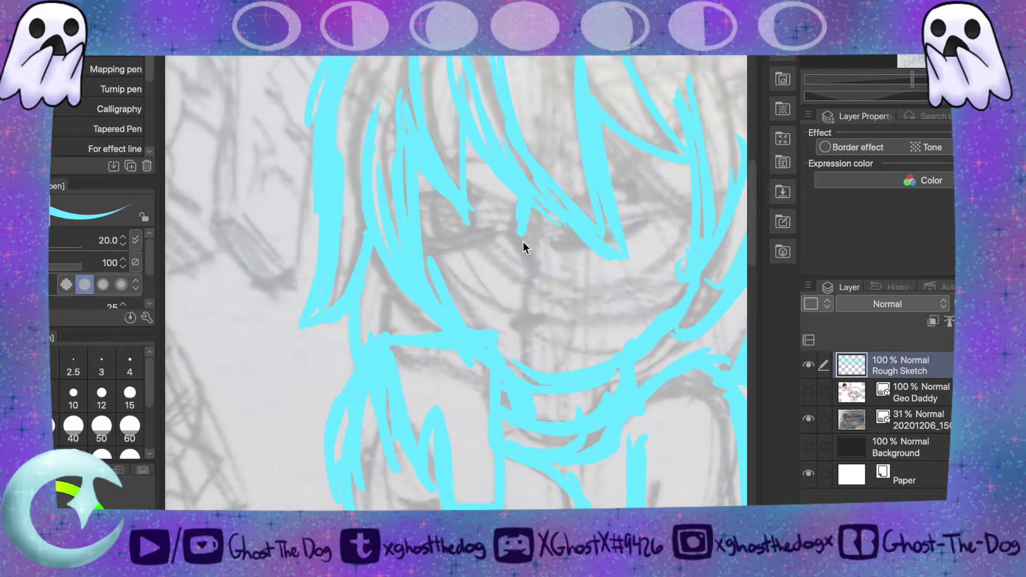
mouse_move(515, 226)
left_mouse_down()
mouse_move(515, 252)
mouse_move(549, 270)
left_mouse_up()
left_click_drag(512, 327, 554, 327)
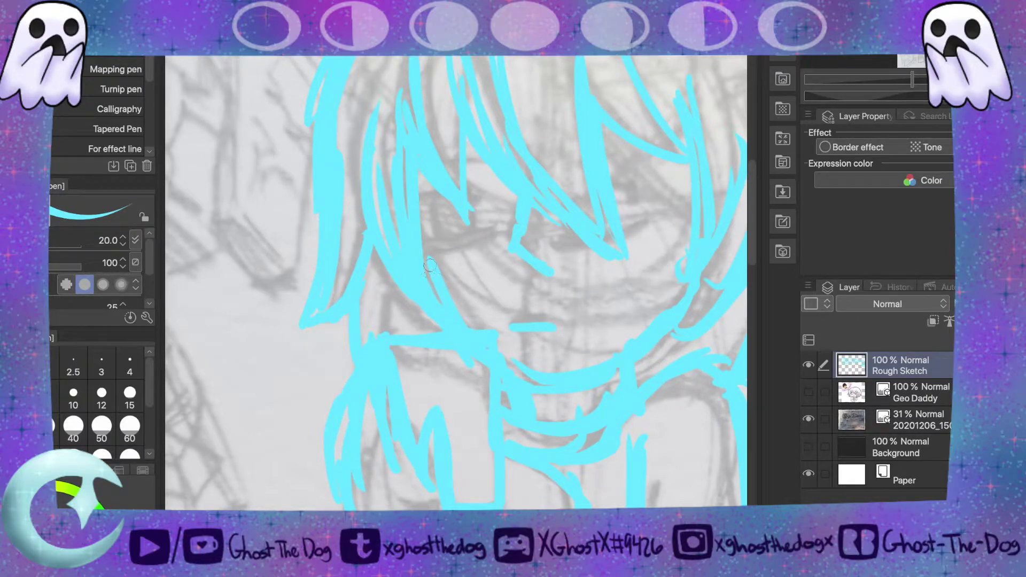
- Draw both half-closed eyes with their lids and irises, and the eyebrows above them
left_click_drag(424, 257, 490, 237)
left_click_drag(418, 194, 498, 187)
mouse_move(432, 201)
left_mouse_down()
mouse_move(471, 199)
mouse_move(461, 193)
left_mouse_up()
mouse_move(567, 233)
left_mouse_down()
mouse_move(649, 219)
mouse_move(676, 201)
left_mouse_up()
left_click_drag(565, 176, 641, 155)
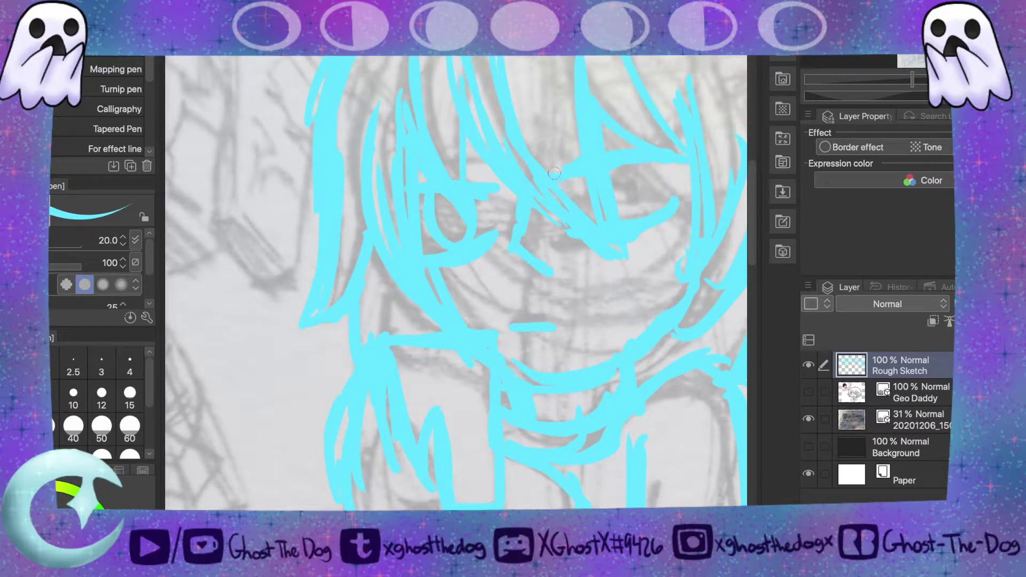
mouse_move(569, 180)
left_mouse_down()
mouse_move(596, 224)
mouse_move(585, 215)
mouse_move(613, 202)
mouse_move(606, 171)
left_mouse_up()
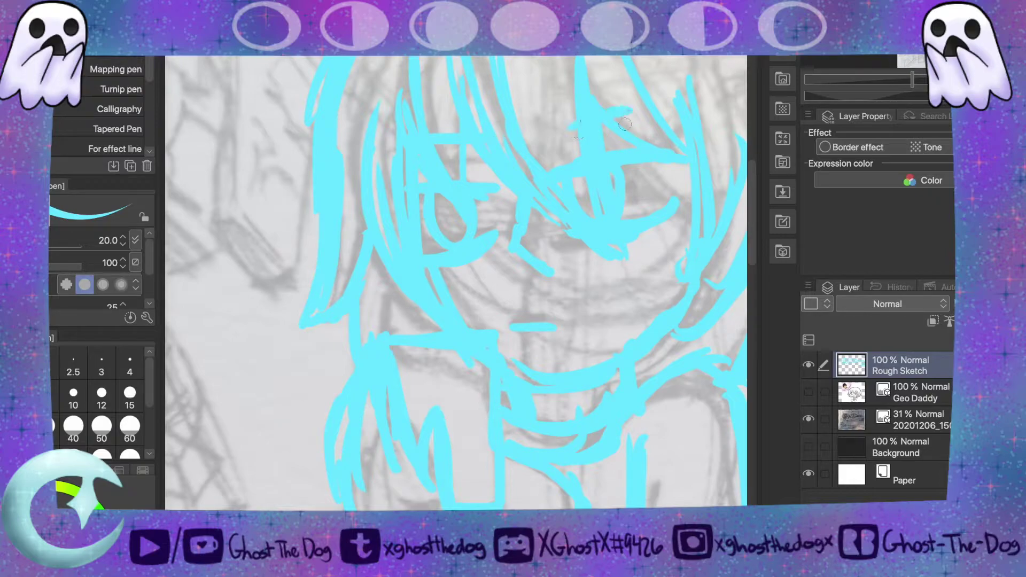
- Trace the long folded ear-like shape that rises from the top of the head and bends sideways
mouse_move(928, 96)
left_mouse_down()
mouse_move(890, 102)
mouse_move(896, 94)
mouse_move(883, 88)
mouse_move(910, 94)
left_mouse_up()
left_click_drag(752, 229, 755, 164)
mouse_move(253, 293)
left_mouse_down()
mouse_move(249, 221)
mouse_move(280, 121)
left_mouse_up()
left_click_drag(254, 213, 286, 80)
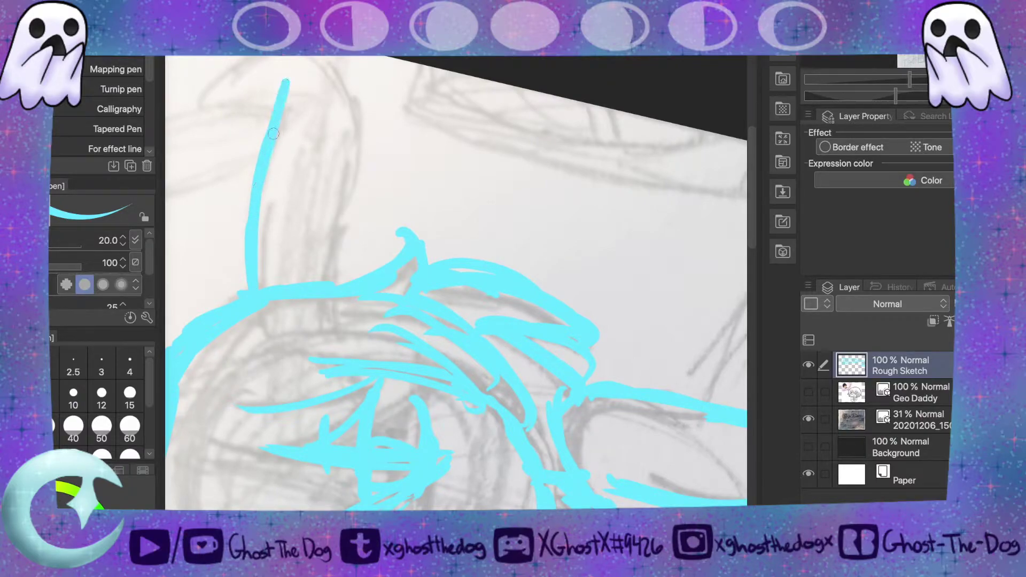
mouse_move(342, 288)
left_mouse_down()
mouse_move(350, 112)
mouse_move(357, 177)
mouse_move(326, 78)
mouse_move(354, 109)
mouse_move(270, 65)
mouse_move(212, 103)
mouse_move(200, 100)
mouse_move(284, 60)
mouse_move(256, 101)
mouse_move(283, 122)
left_mouse_up()
mouse_move(409, 514)
left_mouse_down()
mouse_move(331, 514)
mouse_move(350, 514)
left_mouse_up()
mouse_move(262, 232)
left_mouse_down()
mouse_move(465, 166)
mouse_move(412, 171)
mouse_move(487, 154)
left_mouse_up()
mouse_move(378, 112)
left_mouse_down()
mouse_move(280, 144)
mouse_move(438, 95)
left_mouse_up()
mouse_move(330, 120)
left_mouse_down()
mouse_move(433, 102)
mouse_move(242, 152)
left_mouse_up()
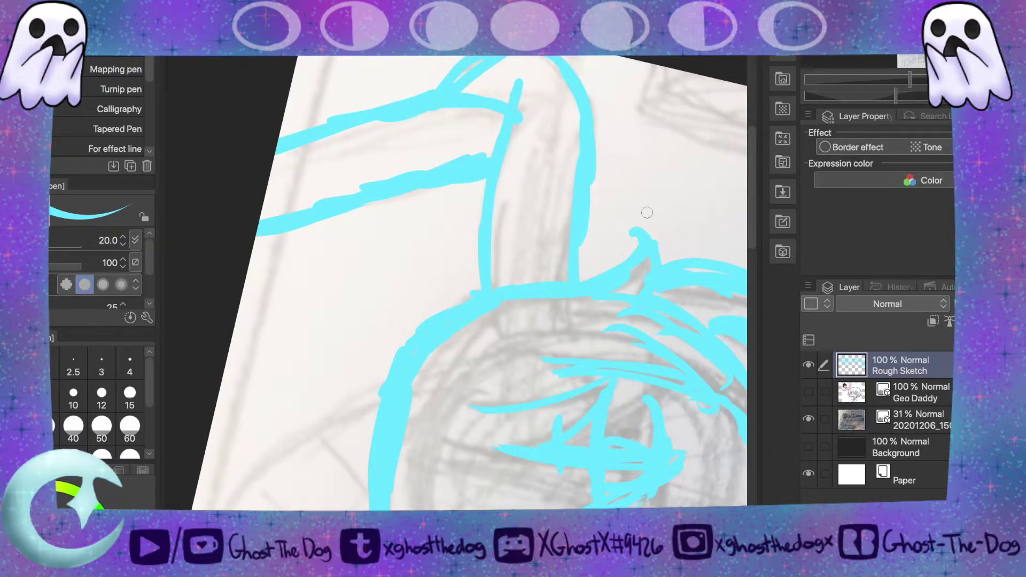
- Trace the lower of the two stacked books beside the head, with its cover, cover pattern and page edges
left_click_drag(750, 216, 782, 312)
mouse_move(303, 491)
left_mouse_down()
mouse_move(374, 469)
mouse_move(468, 489)
left_mouse_up()
left_click_drag(314, 489, 329, 498)
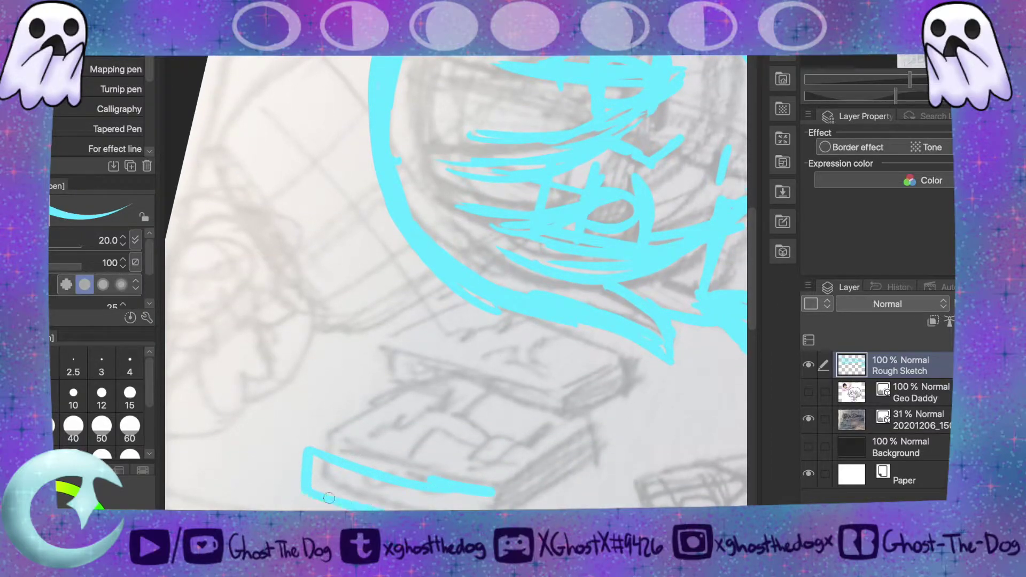
left_click_drag(479, 508, 493, 489)
mouse_move(308, 442)
left_mouse_down()
mouse_move(561, 442)
mouse_move(424, 418)
mouse_move(434, 389)
mouse_move(571, 442)
left_mouse_up()
left_click_drag(502, 483, 574, 425)
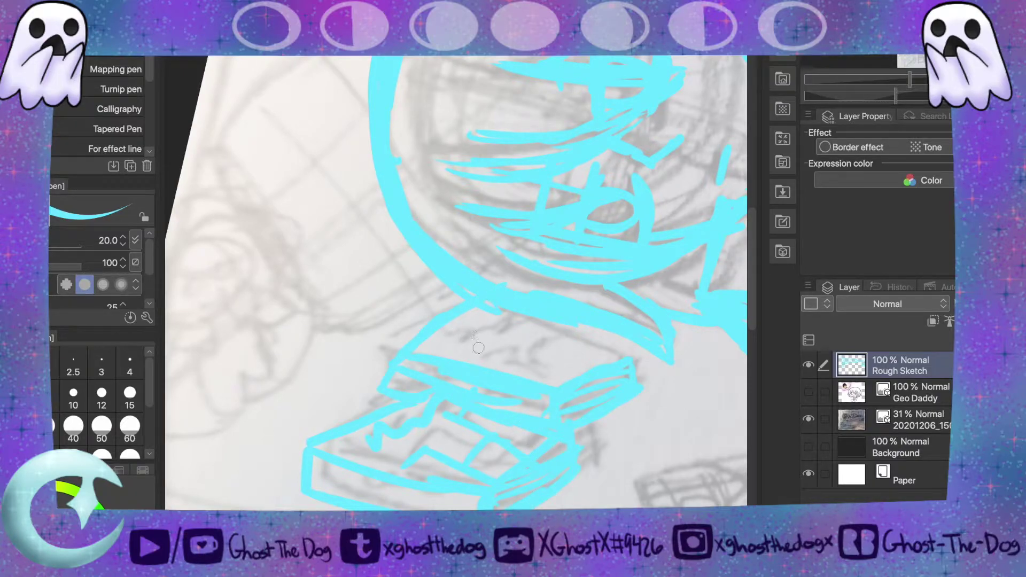
- Undo the last stroke on the upper book and redraw the outline of its cover up to the hair
key("ctrl+z")
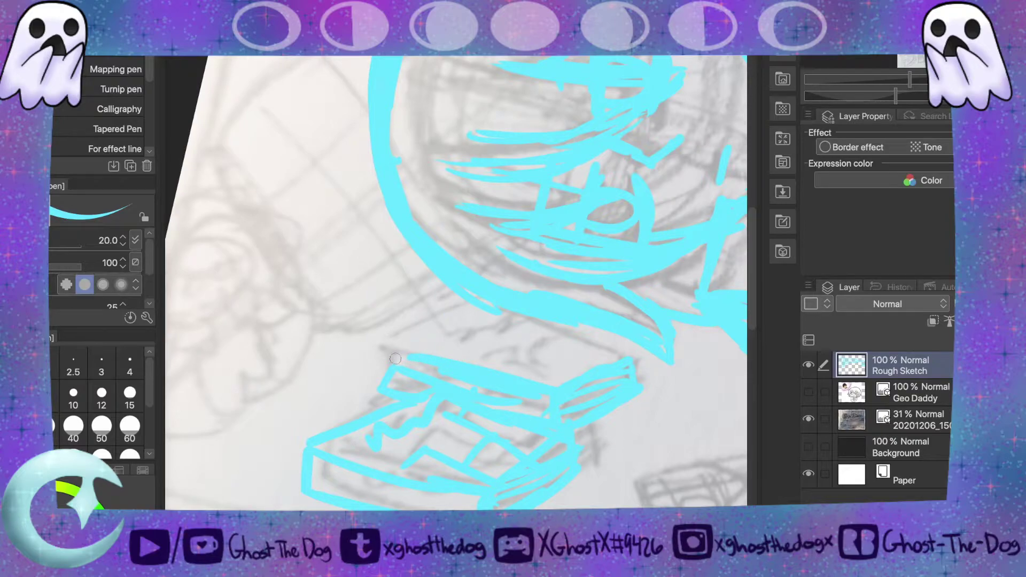
left_click_drag(398, 352, 464, 303)
mouse_move(413, 336)
left_mouse_down()
mouse_move(508, 306)
mouse_move(473, 308)
left_mouse_up()
left_click_drag(513, 306, 627, 347)
left_click_drag(561, 330, 624, 352)
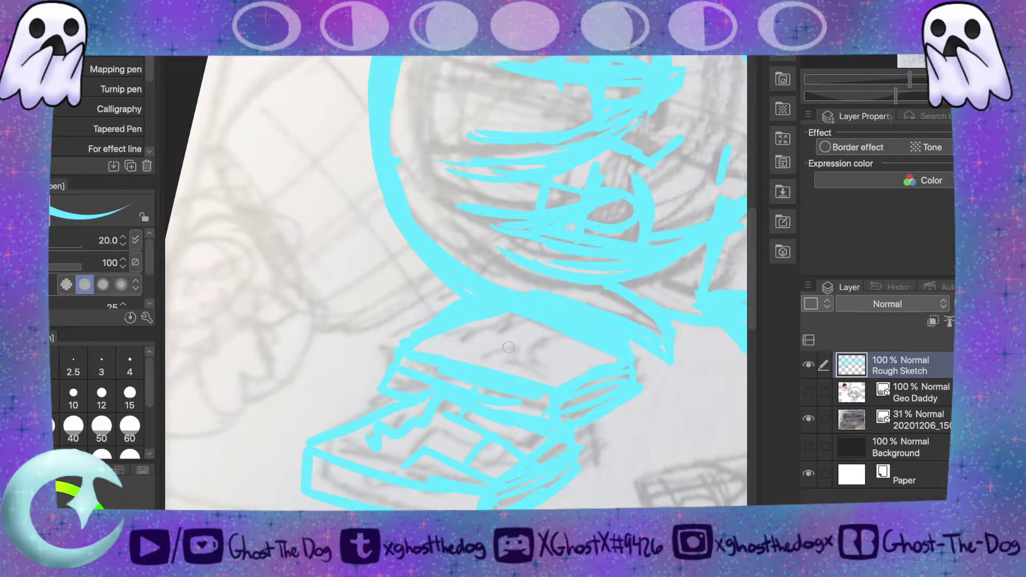
- Trace the outer outline of the large round object between the books and the paper's edge
left_click_drag(188, 147, 283, 218)
left_click_drag(281, 217, 328, 262)
left_click_drag(325, 268, 310, 336)
left_click_drag(479, 513, 454, 513)
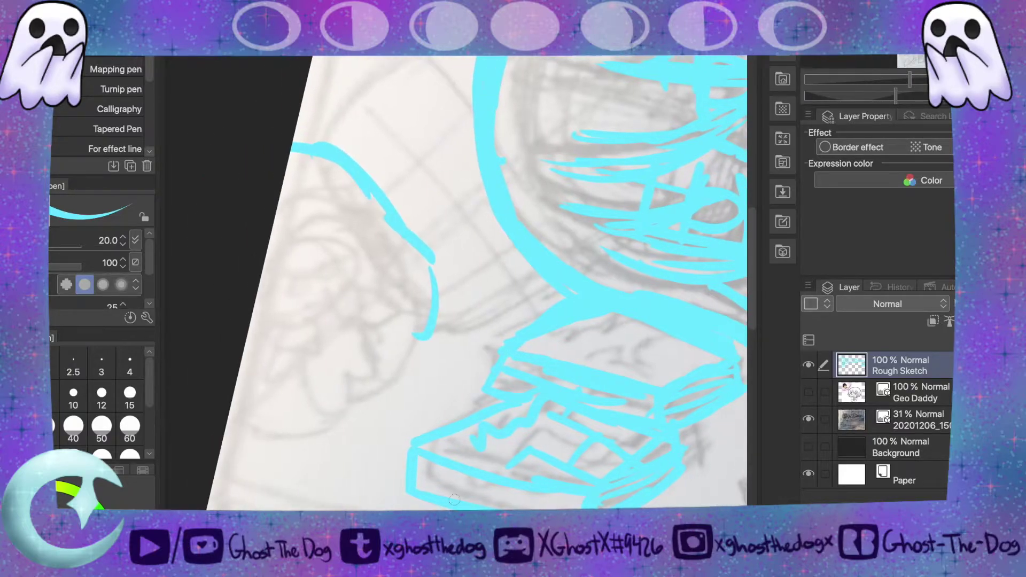
mouse_move(224, 418)
left_mouse_down()
mouse_move(303, 440)
mouse_move(426, 330)
left_mouse_up()
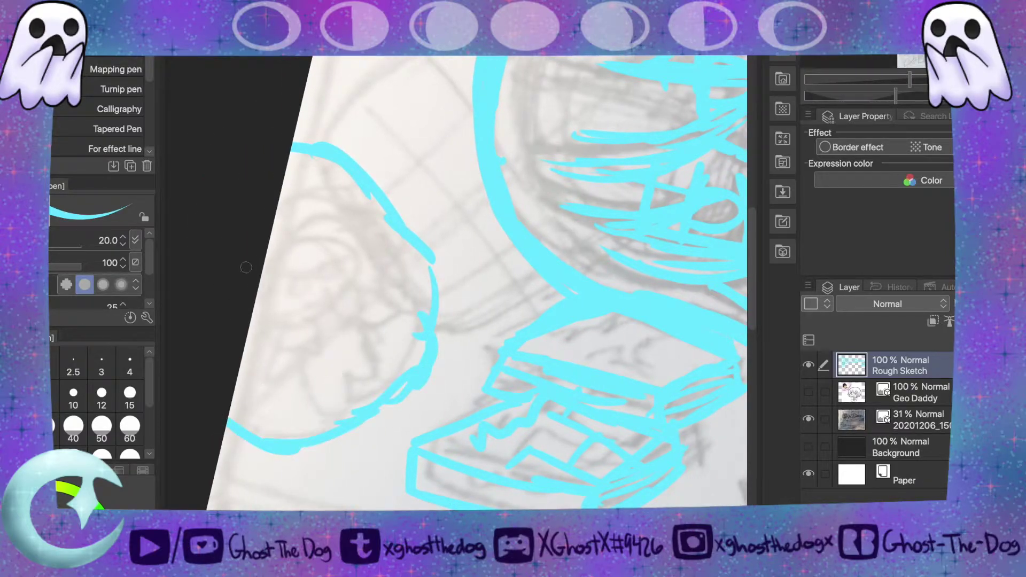
- Draw the inner circle and the petal-like shapes inside the round object beside the books
mouse_move(260, 288)
left_mouse_down()
mouse_move(334, 199)
mouse_move(279, 190)
mouse_move(273, 203)
left_mouse_up()
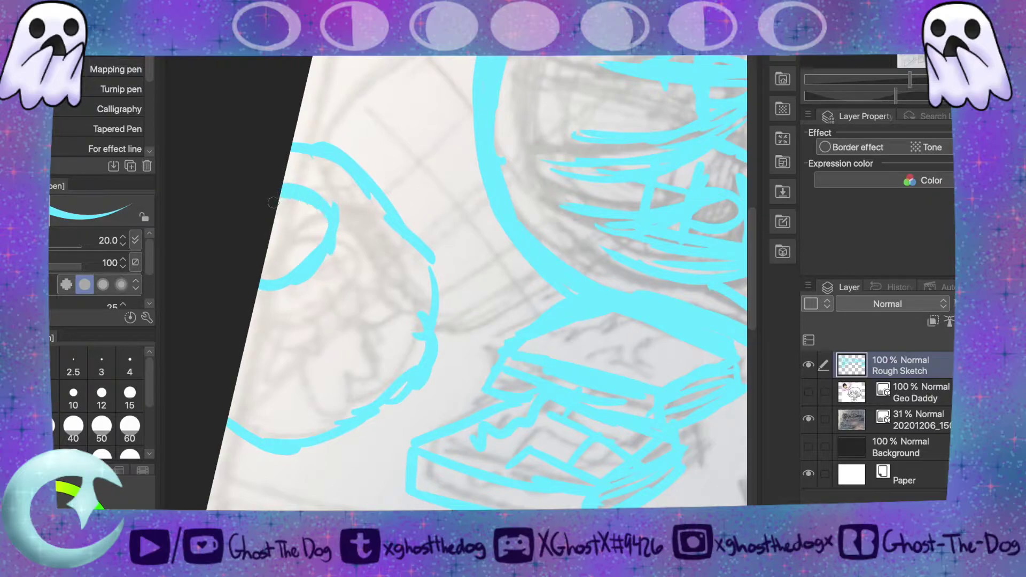
mouse_move(268, 292)
left_mouse_down()
mouse_move(255, 323)
mouse_move(296, 295)
mouse_move(364, 342)
left_mouse_up()
mouse_move(368, 353)
left_mouse_down()
mouse_move(402, 369)
mouse_move(379, 319)
left_mouse_up()
left_click_drag(336, 240, 387, 291)
mouse_move(379, 292)
left_mouse_down()
mouse_move(341, 267)
mouse_move(374, 319)
left_mouse_up()
- Trace the edges of the pillow behind the head and fill it with a checkered grid of crossing lines
mouse_move(909, 78)
left_mouse_down()
mouse_move(878, 88)
mouse_move(921, 85)
left_mouse_up()
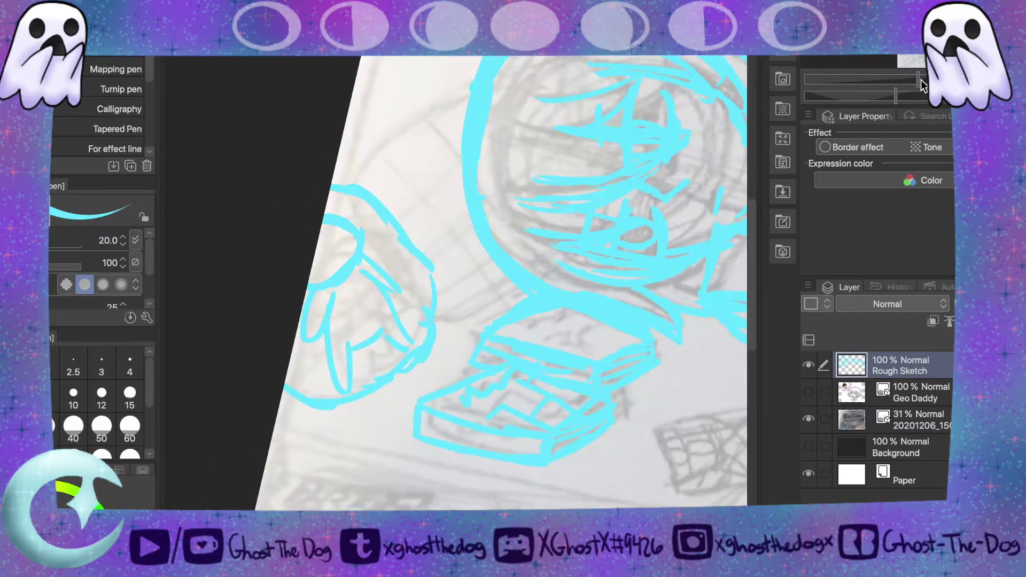
mouse_move(416, 327)
left_mouse_down()
mouse_move(473, 334)
mouse_move(576, 284)
mouse_move(505, 324)
mouse_move(587, 270)
left_mouse_up()
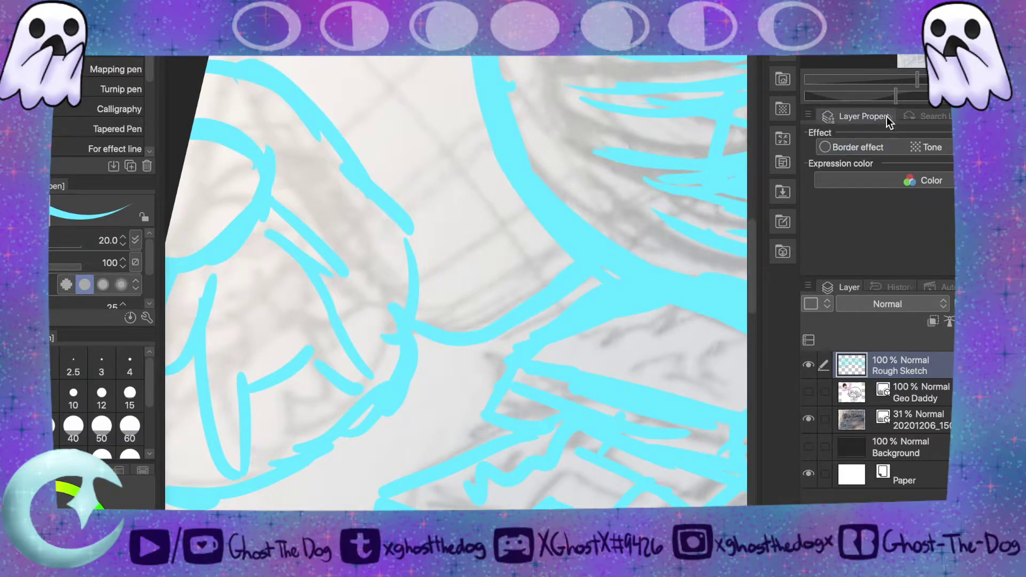
left_click_drag(913, 78, 907, 79)
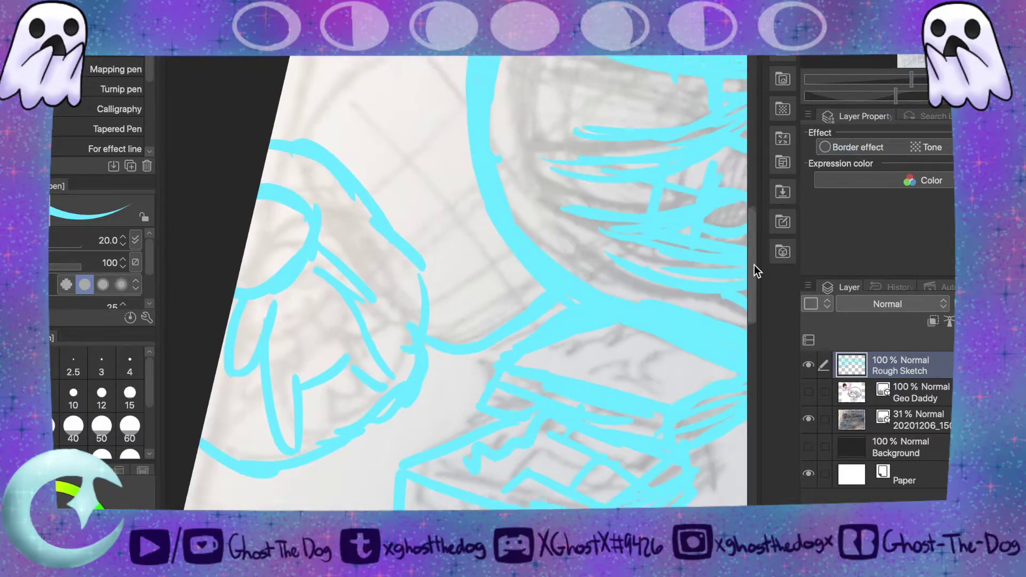
left_click_drag(273, 328, 496, 185)
mouse_move(321, 309)
left_mouse_down()
mouse_move(488, 509)
mouse_move(446, 453)
mouse_move(497, 505)
left_mouse_up()
mouse_move(380, 271)
left_mouse_down()
mouse_move(452, 349)
mouse_move(508, 432)
left_mouse_up()
left_click_drag(431, 209, 469, 243)
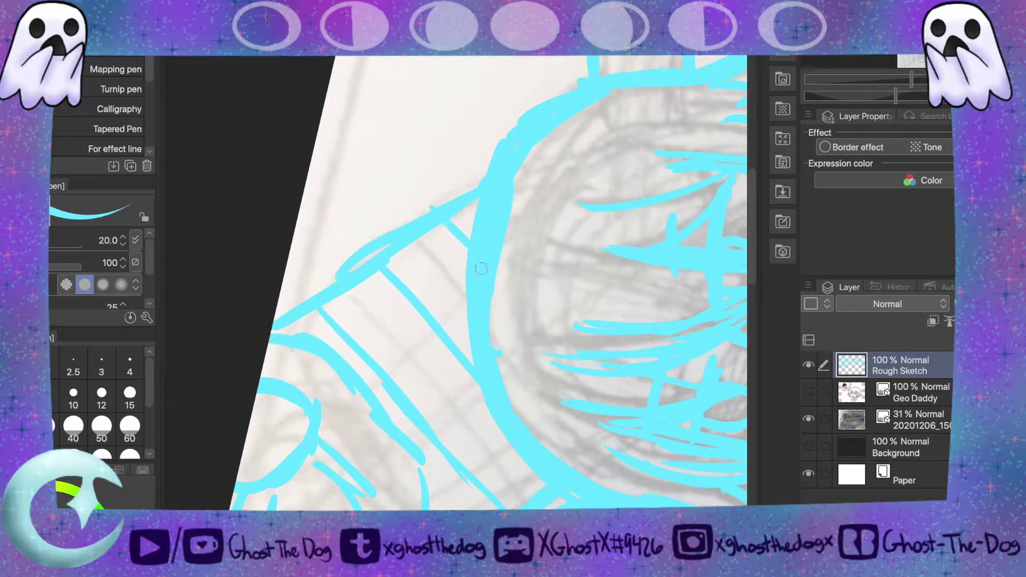
left_click_drag(337, 348, 467, 259)
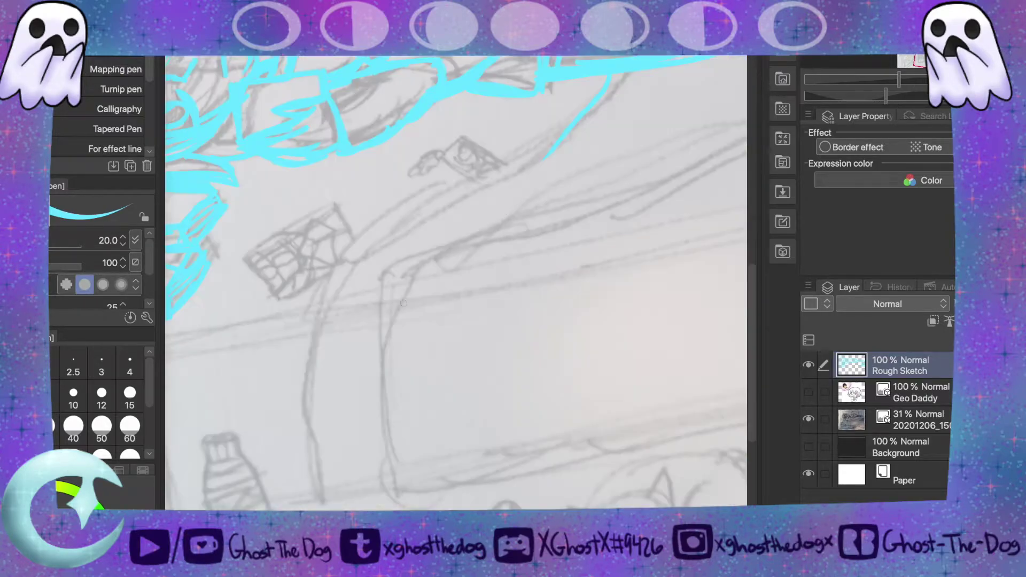
- Trace both long curved edges and the bottom end of the draped blanket running from the legs down over the bed's edge
mouse_move(318, 491)
left_mouse_down()
mouse_move(313, 394)
mouse_move(344, 265)
mouse_move(399, 218)
mouse_move(504, 168)
mouse_move(420, 193)
mouse_move(602, 83)
left_mouse_up()
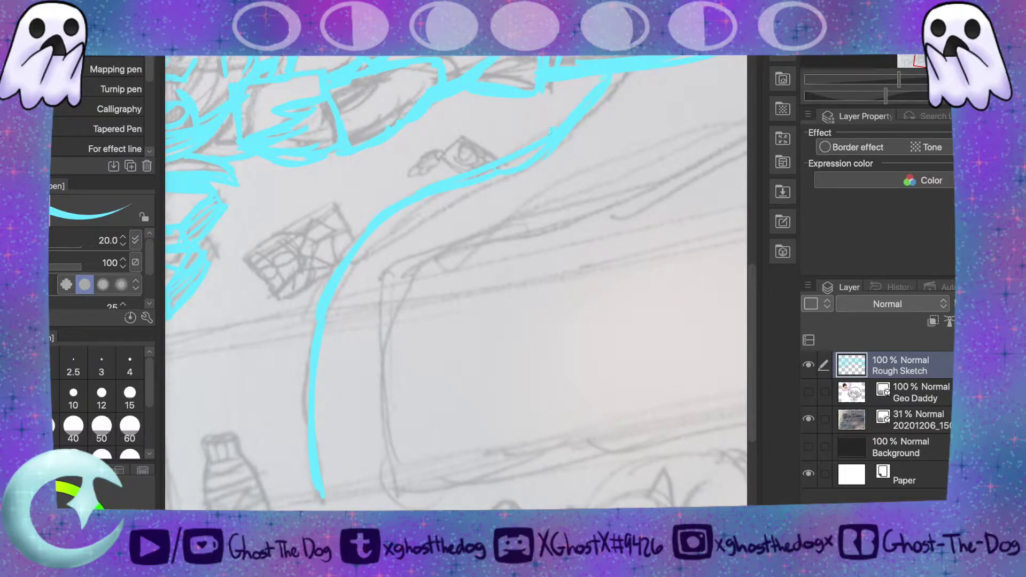
mouse_move(400, 490)
left_mouse_down()
mouse_move(434, 257)
mouse_move(518, 233)
mouse_move(622, 184)
left_mouse_up()
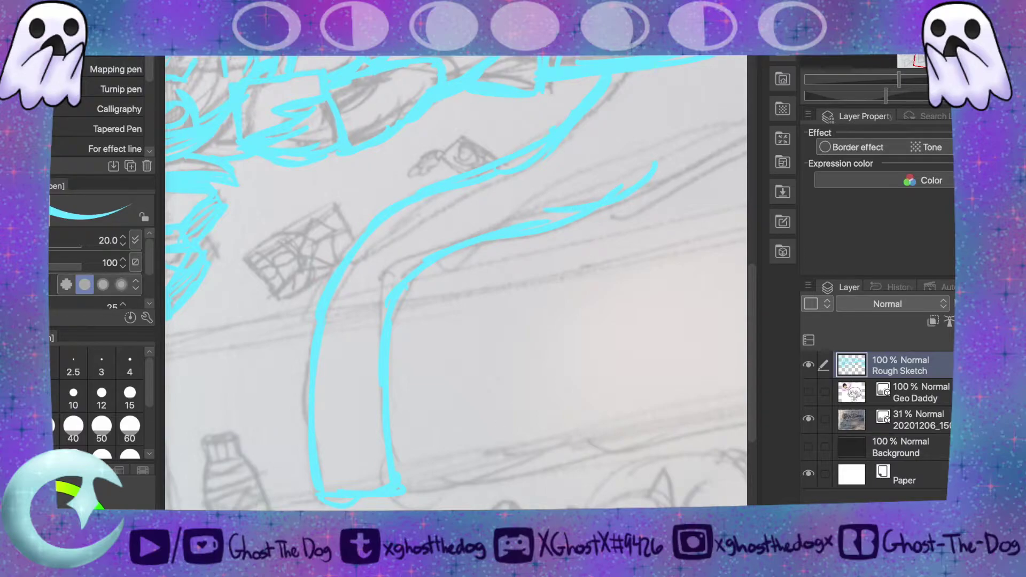
scroll(589, 392, "right", 5)
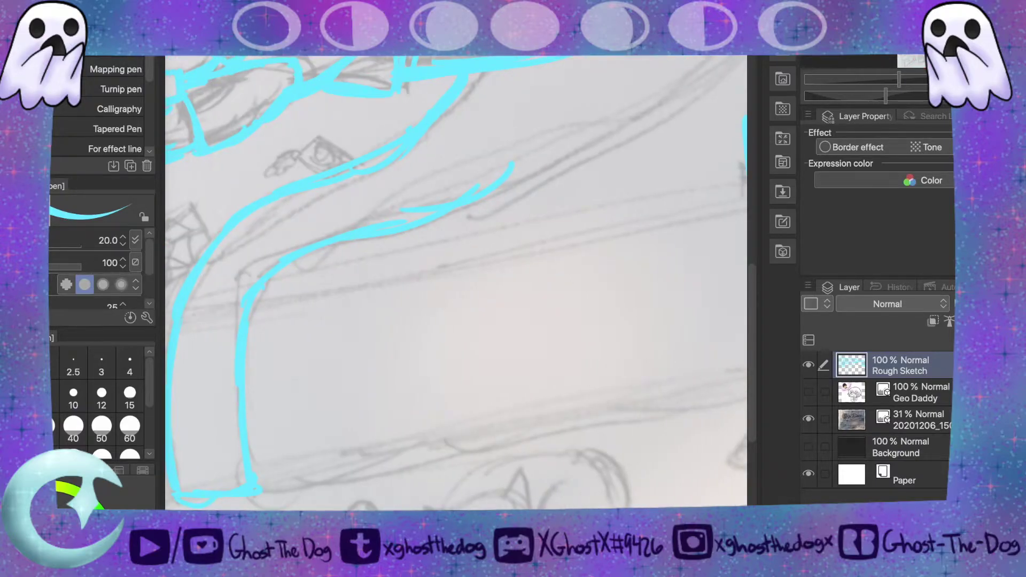
scroll(741, 310, "right", 9)
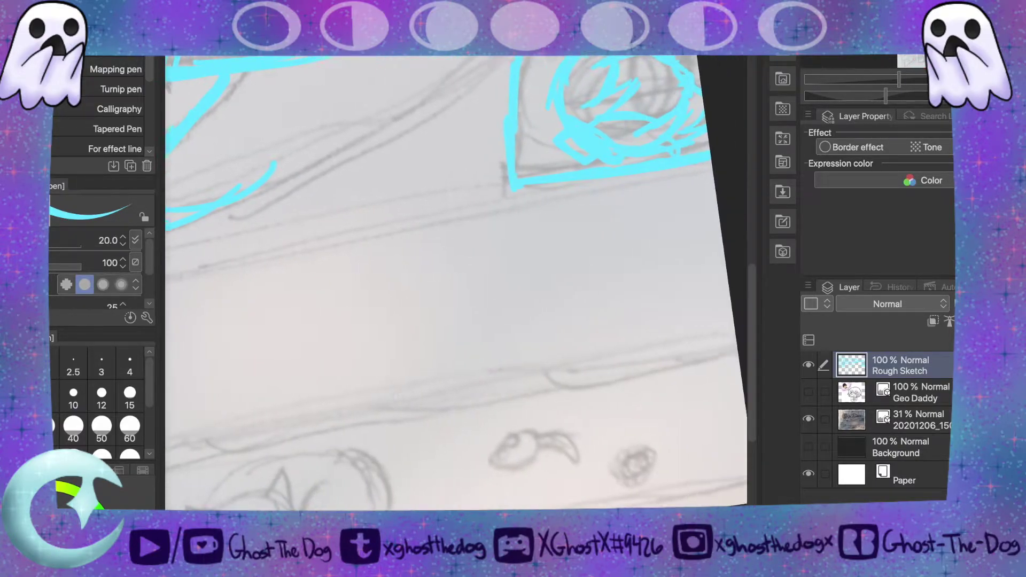
left_click_drag(750, 327, 750, 300)
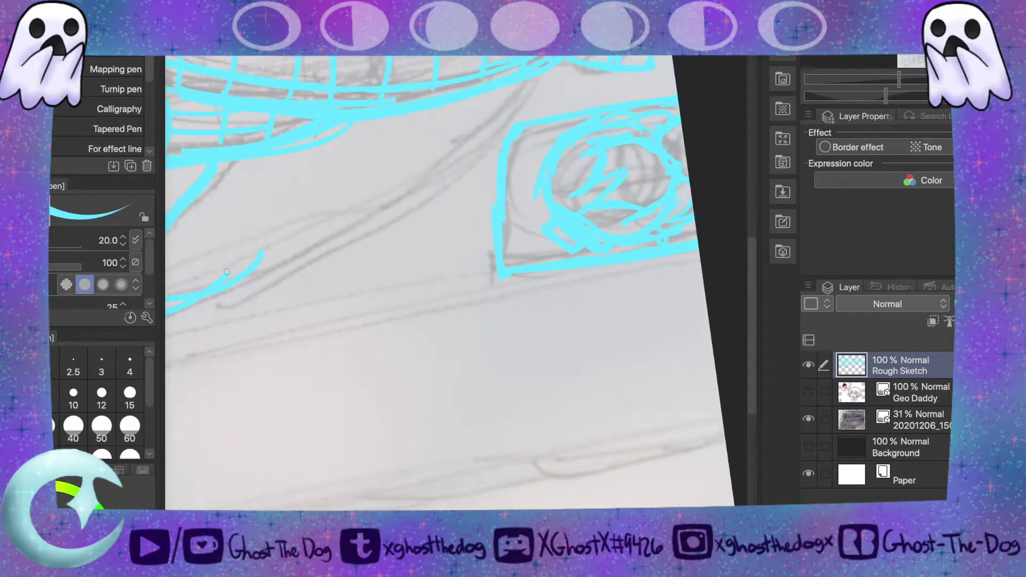
left_click_drag(253, 277, 422, 198)
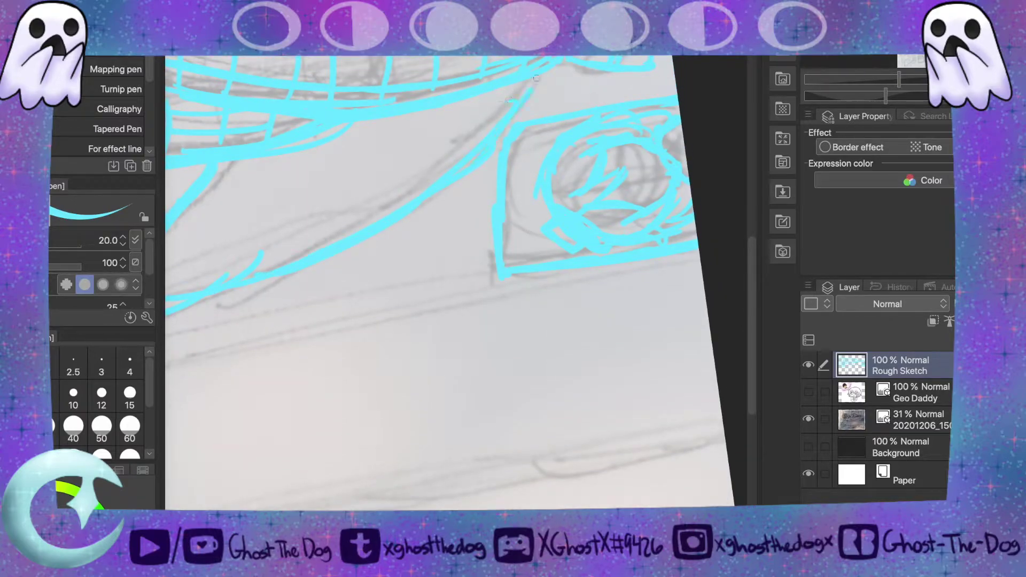
- Trace the bars between the uprights behind the legs, and the box with its crosshatch pattern at the paper's upper edge
left_click_drag(755, 291, 754, 216)
left_click_drag(411, 104, 412, 68)
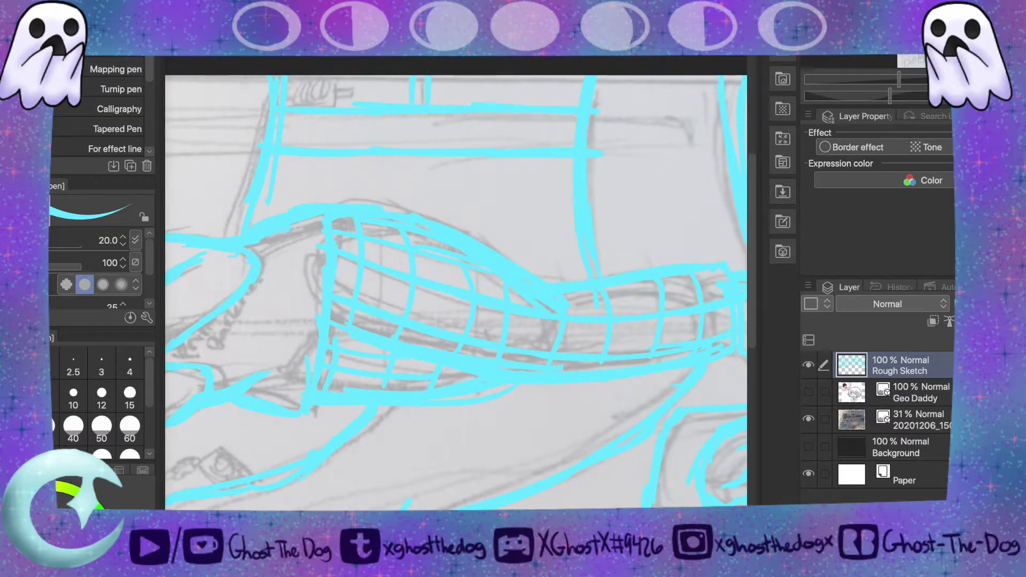
scroll(456, 292, "left", 9)
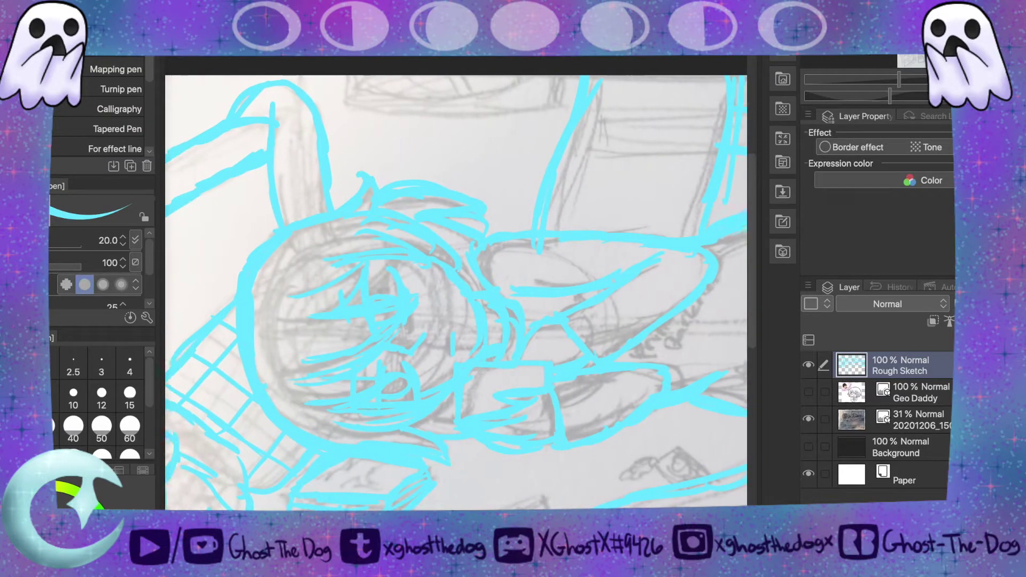
mouse_move(385, 76)
left_mouse_down()
mouse_move(389, 103)
mouse_move(448, 115)
mouse_move(587, 115)
left_mouse_up()
left_click_drag(503, 105, 598, 114)
mouse_move(402, 88)
left_mouse_down()
mouse_move(464, 101)
mouse_move(563, 78)
left_mouse_up()
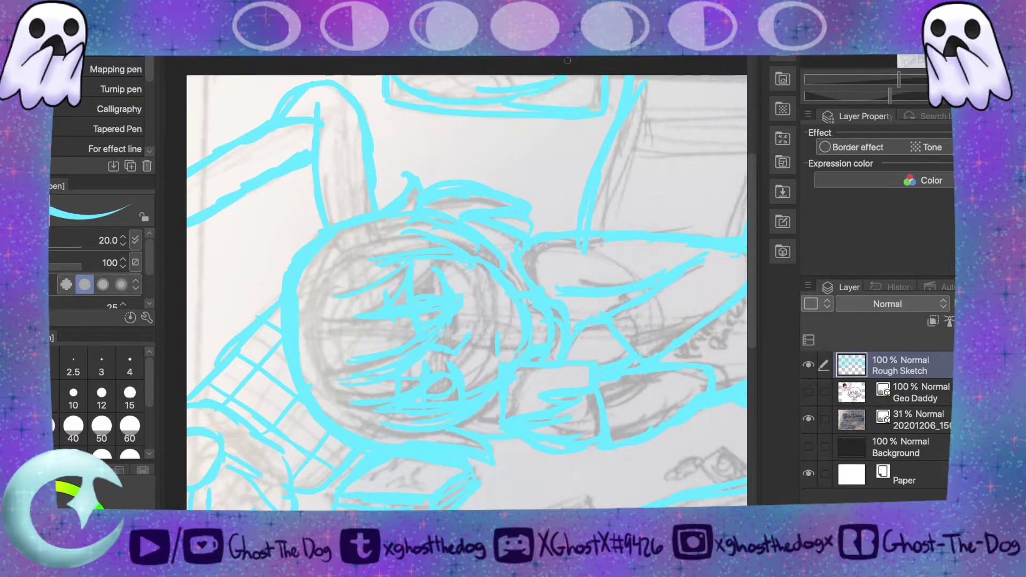
left_click_drag(497, 73, 511, 93)
mouse_move(406, 80)
left_mouse_down()
mouse_move(426, 75)
mouse_move(427, 89)
mouse_move(469, 97)
mouse_move(469, 82)
mouse_move(484, 111)
mouse_move(501, 98)
left_mouse_up()
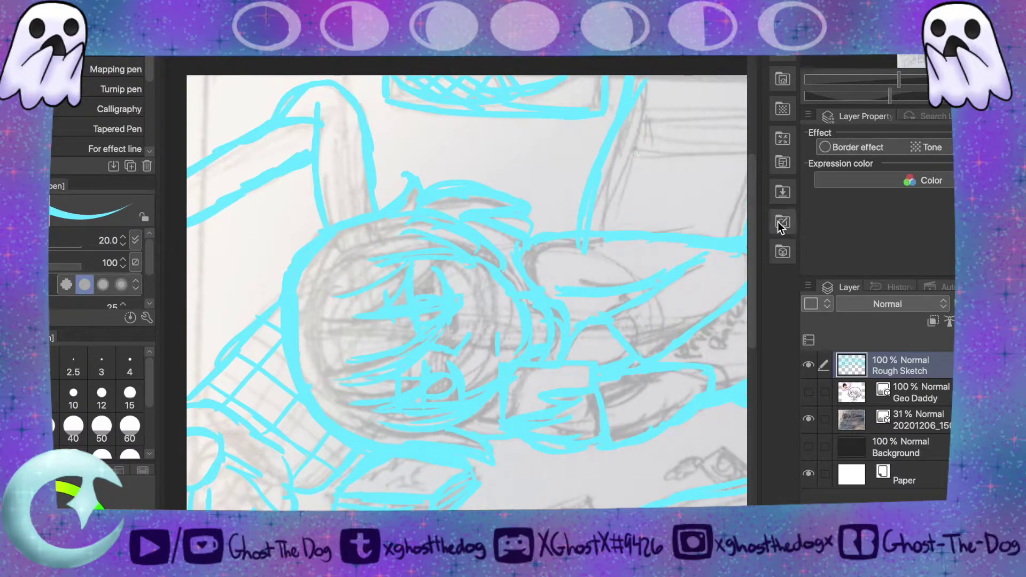
- Trace the nightstand below the books, with its top and side edges and the small objects standing on it
left_click_drag(754, 225, 768, 319)
mouse_move(374, 515)
left_mouse_down()
mouse_move(416, 516)
mouse_move(336, 516)
left_mouse_up()
mouse_move(277, 339)
left_mouse_down()
mouse_move(276, 411)
mouse_move(269, 303)
left_mouse_up()
left_click_drag(314, 446, 274, 444)
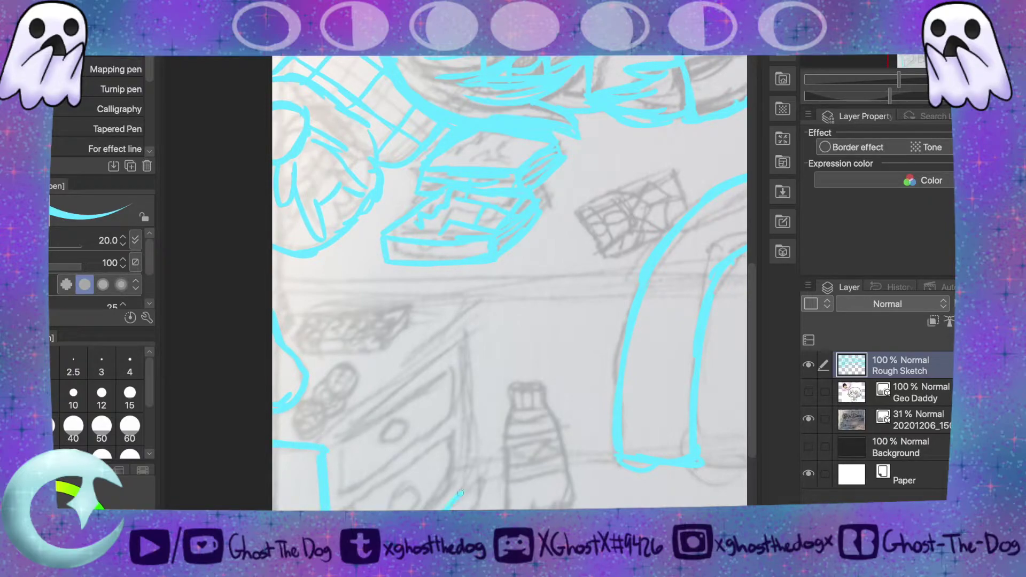
left_click_drag(460, 336, 474, 507)
left_click_drag(457, 341, 324, 445)
mouse_move(422, 363)
left_mouse_down()
mouse_move(453, 341)
mouse_move(464, 314)
left_mouse_up()
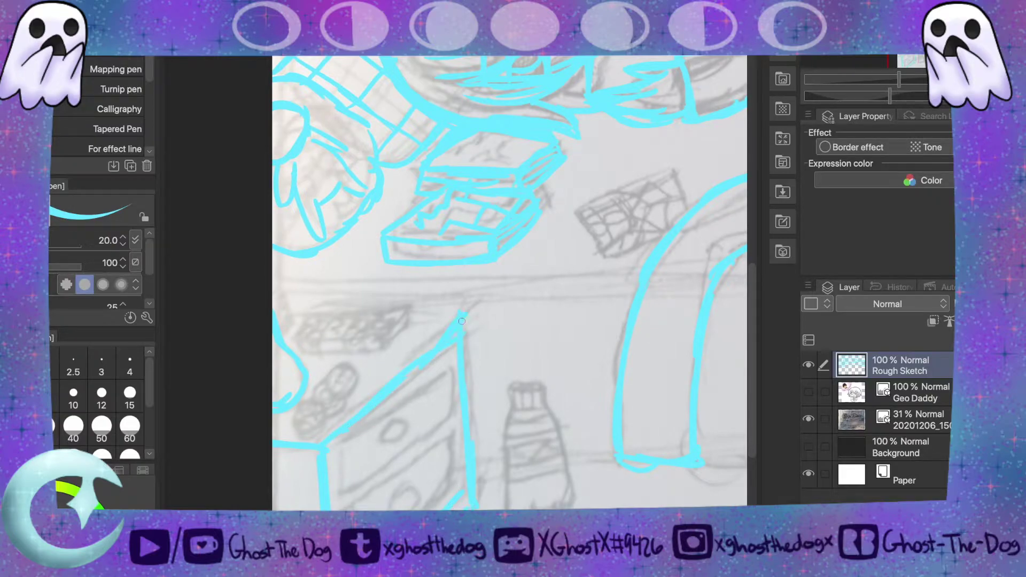
left_click_drag(273, 308, 433, 311)
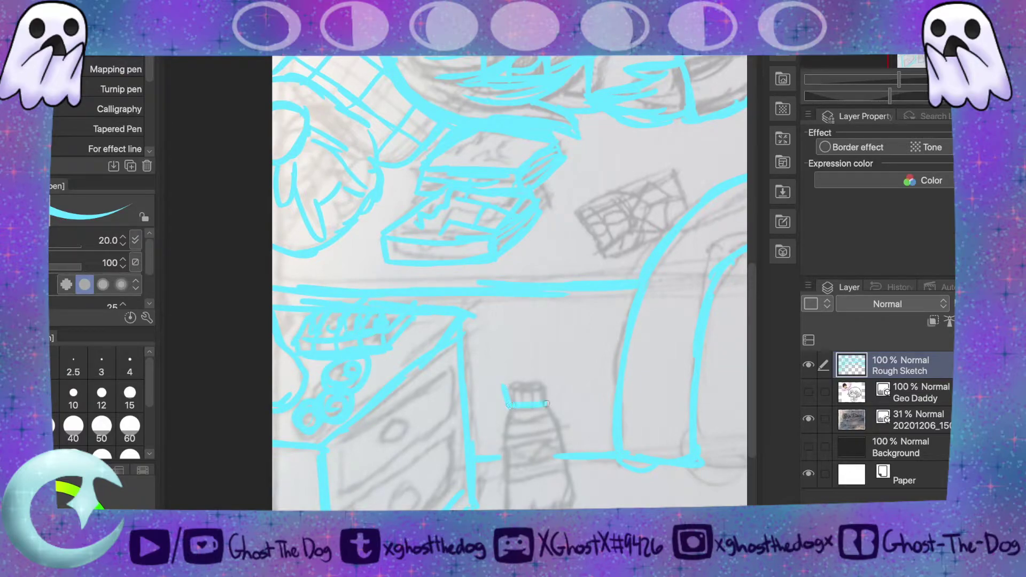
- Trace the bottle beside the nightstand, with its ribbed cap, curved body, scalloped base and label bands
mouse_move(510, 388)
left_mouse_down()
mouse_move(554, 393)
mouse_move(502, 507)
left_mouse_up()
left_click_drag(546, 409, 582, 500)
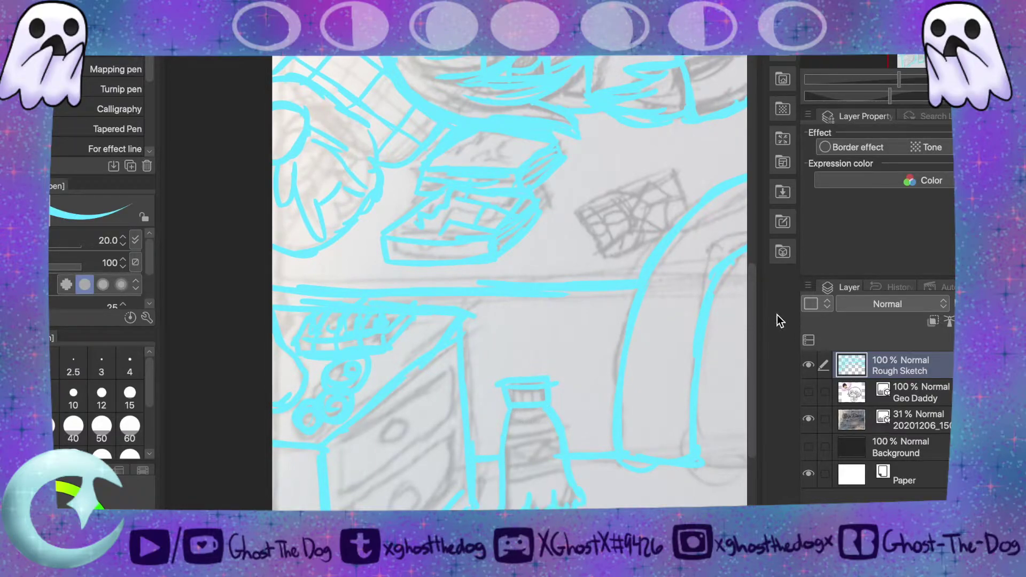
left_click_drag(755, 313, 791, 342)
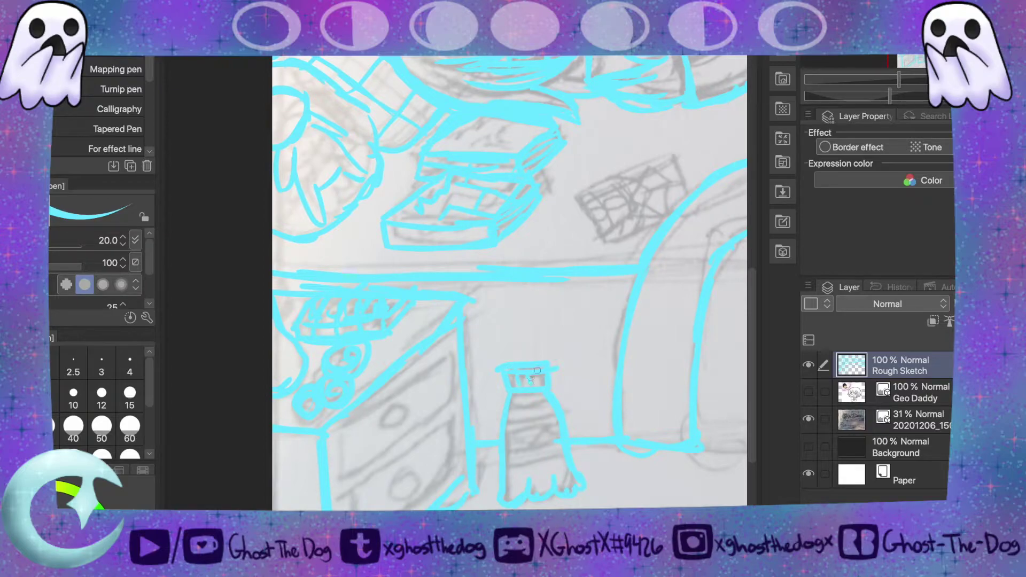
left_click_drag(507, 428, 586, 421)
left_click_drag(503, 452, 567, 443)
left_click_drag(499, 470, 580, 460)
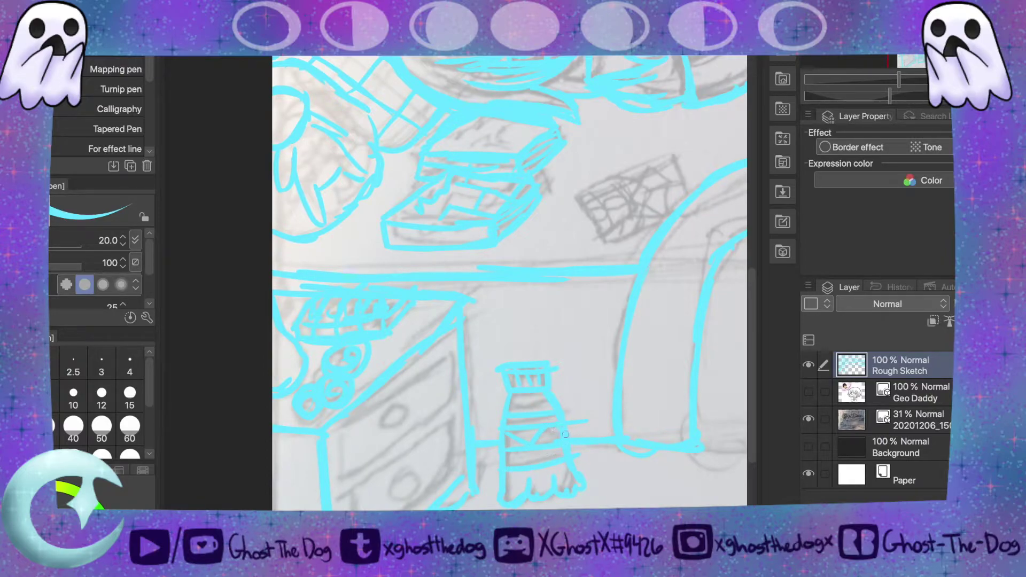
- Trace the bed's lower edge along the floor, from the draped blanket to the far side of the paper
scroll(510, 282, "right", 3)
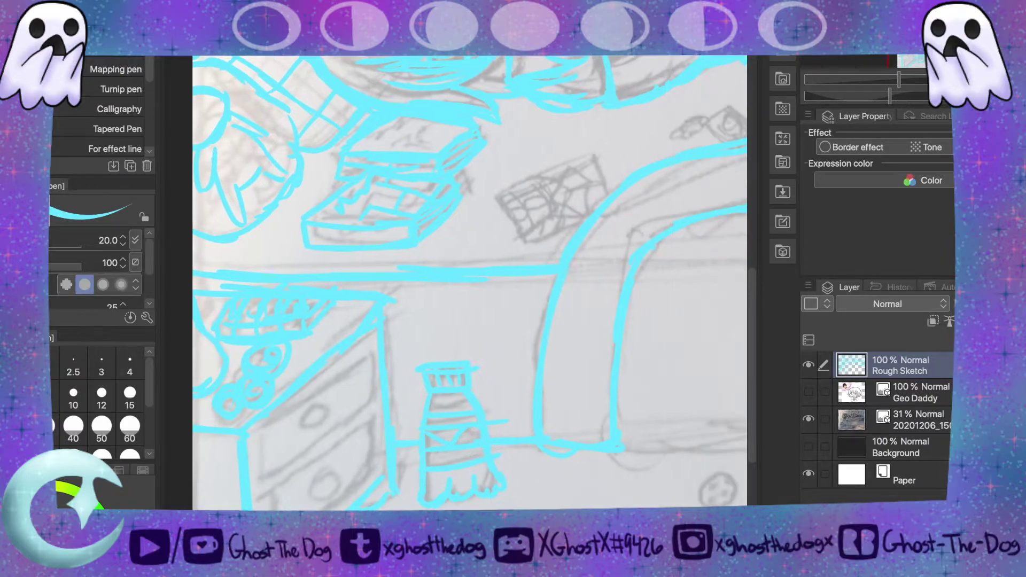
scroll(456, 283, "right", 20)
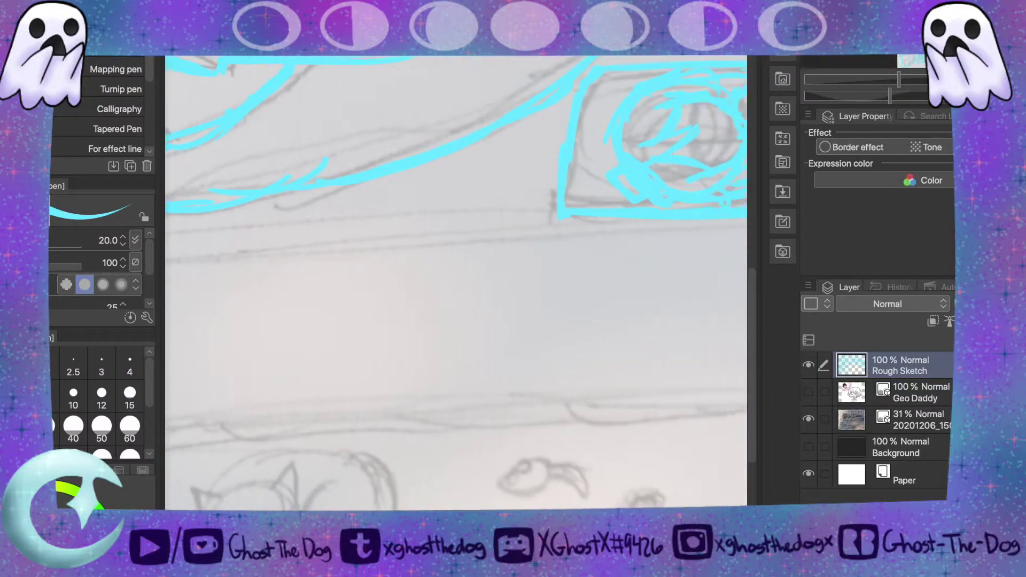
scroll(457, 282, "left", 11)
left_click_drag(641, 367, 714, 371)
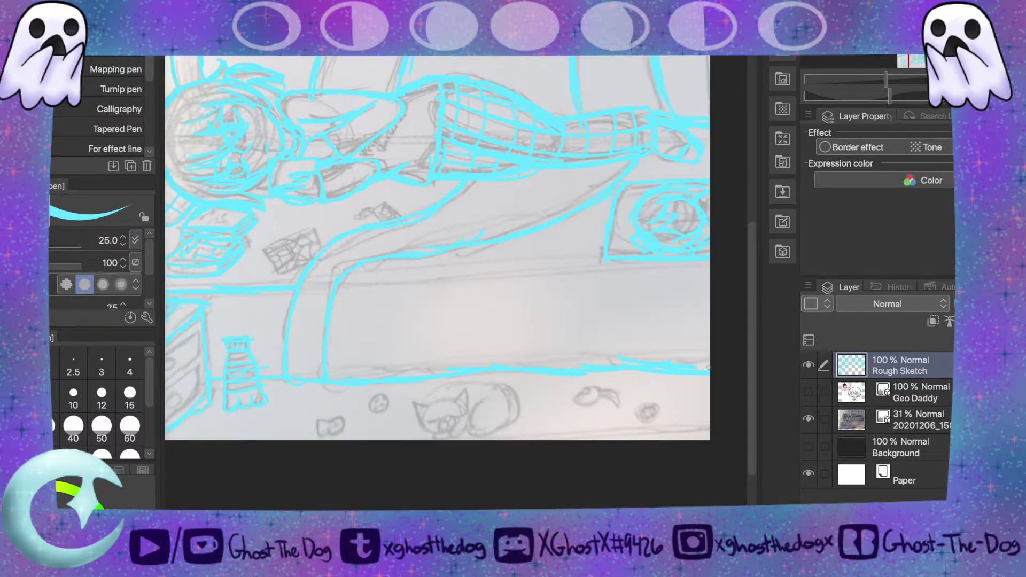
- Reduce the brush size to 17 and trace the bed's upper front edge from the blanket to below the framed round emblem
key("bracketleft")
key("bracketleft")
left_click_drag(886, 80, 889, 80)
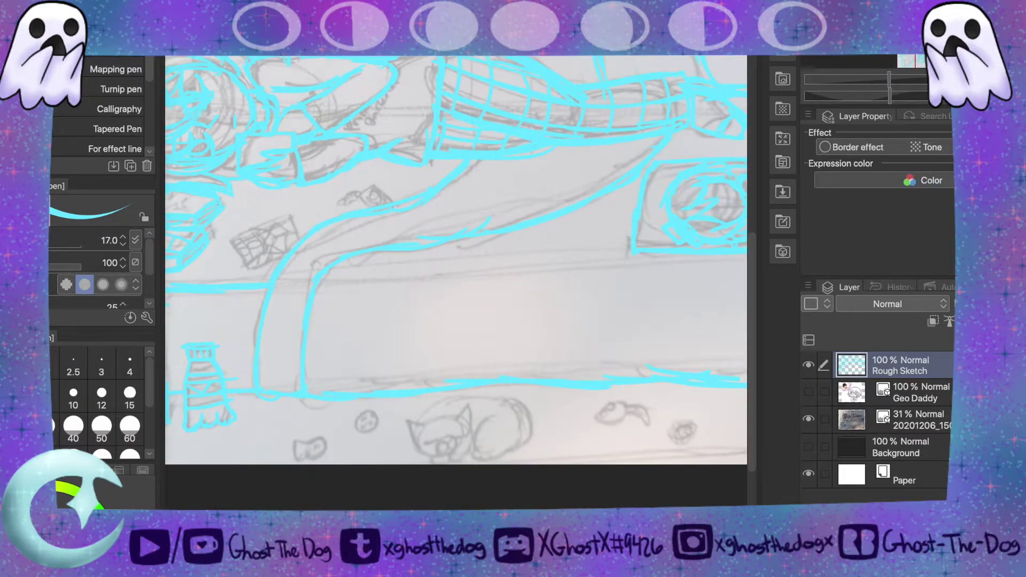
scroll(347, 262, "right", 3)
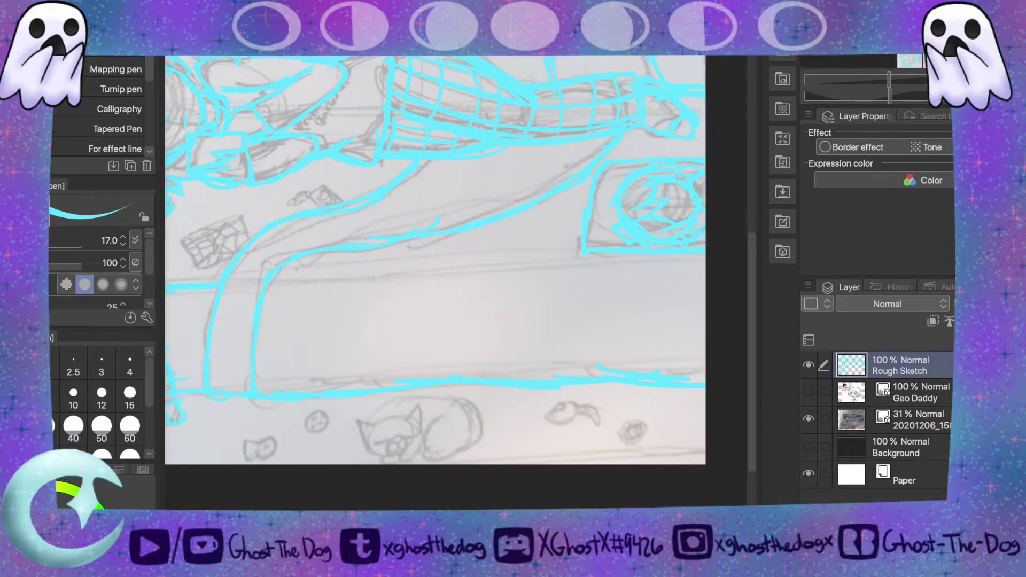
left_click_drag(400, 283, 532, 272)
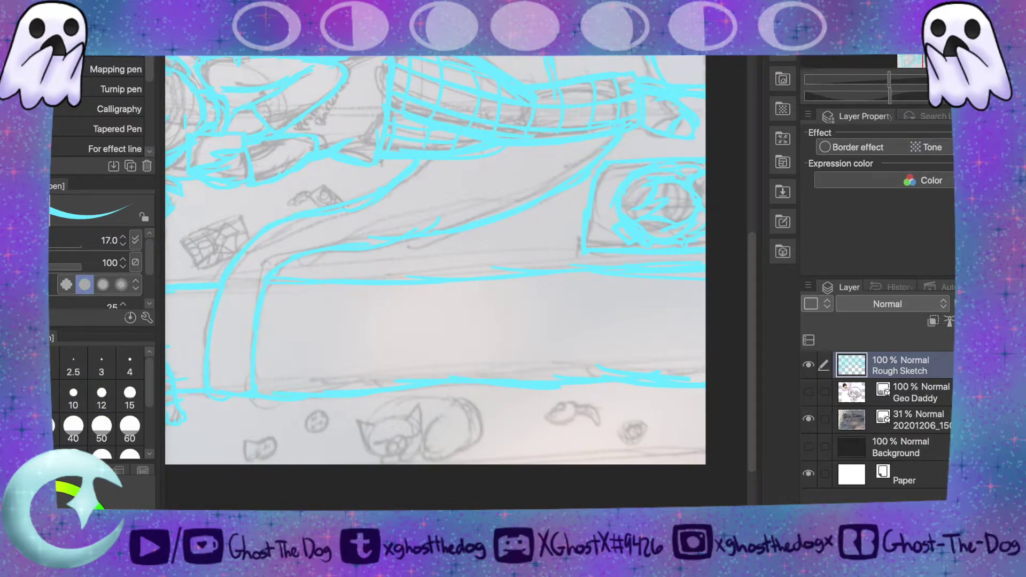
- Set the brush size to 15 and trace the small fish and the spotted round toy on the floor near the cat
left_click(129, 395)
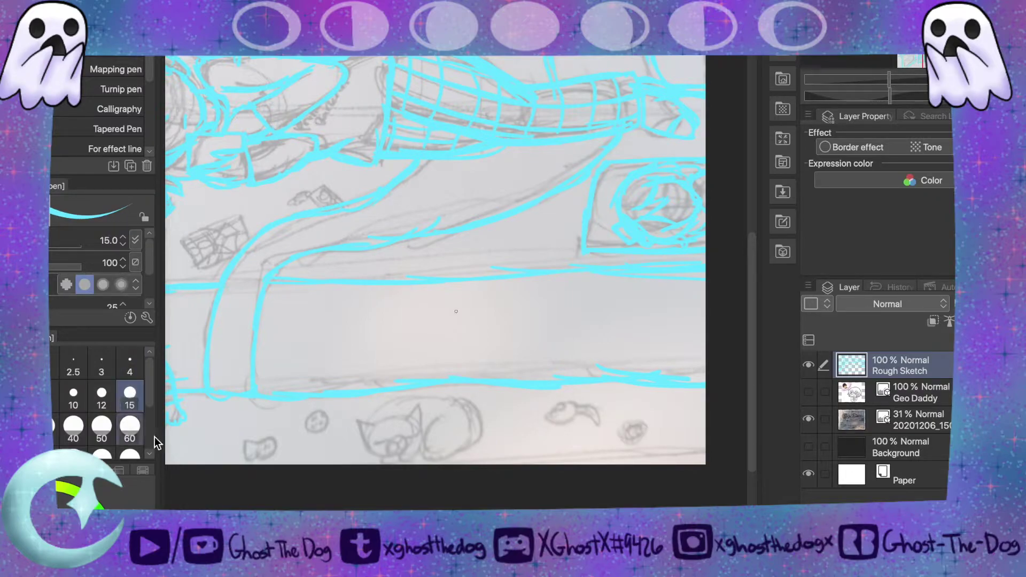
left_click_drag(890, 78, 903, 80)
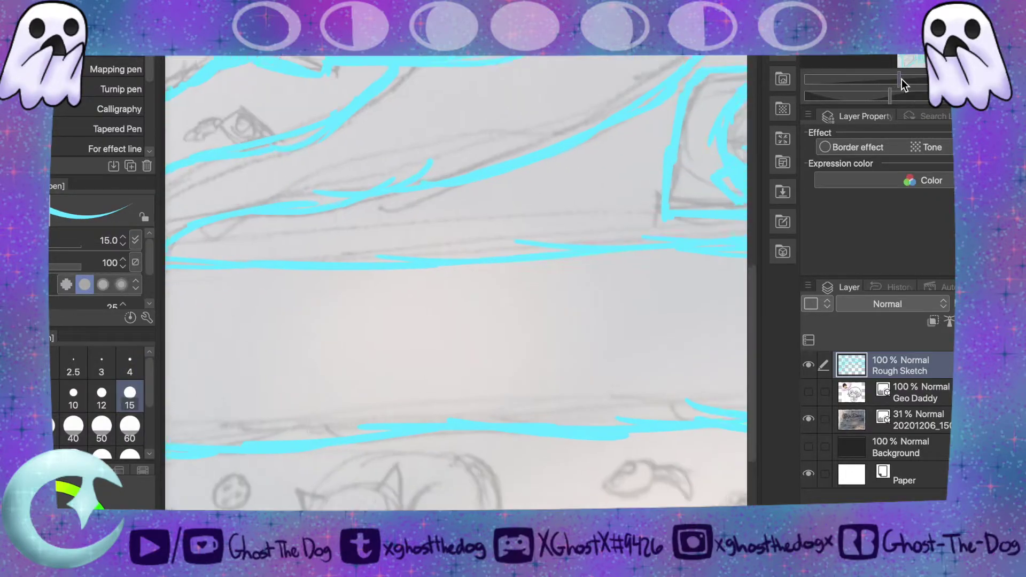
left_click_drag(303, 443, 303, 469)
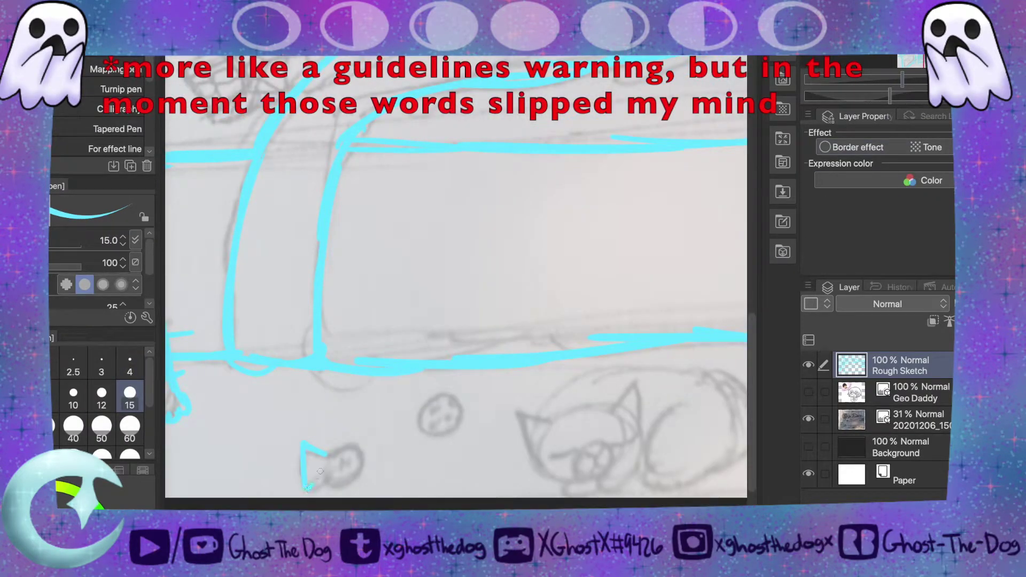
mouse_move(352, 442)
left_mouse_down()
mouse_move(327, 454)
mouse_move(346, 460)
left_mouse_up()
left_click_drag(443, 396, 427, 438)
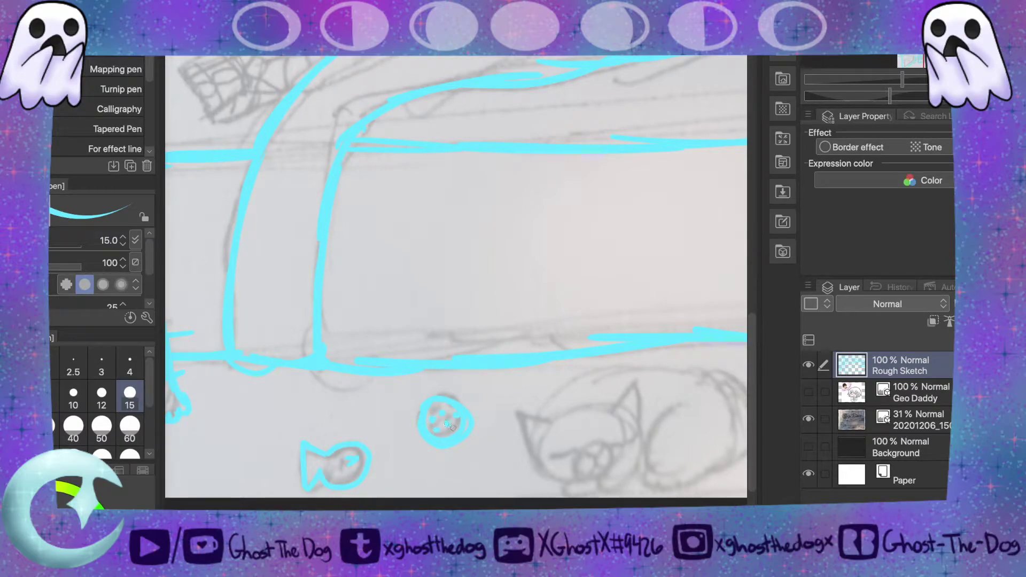
scroll(455, 277, "right", 10)
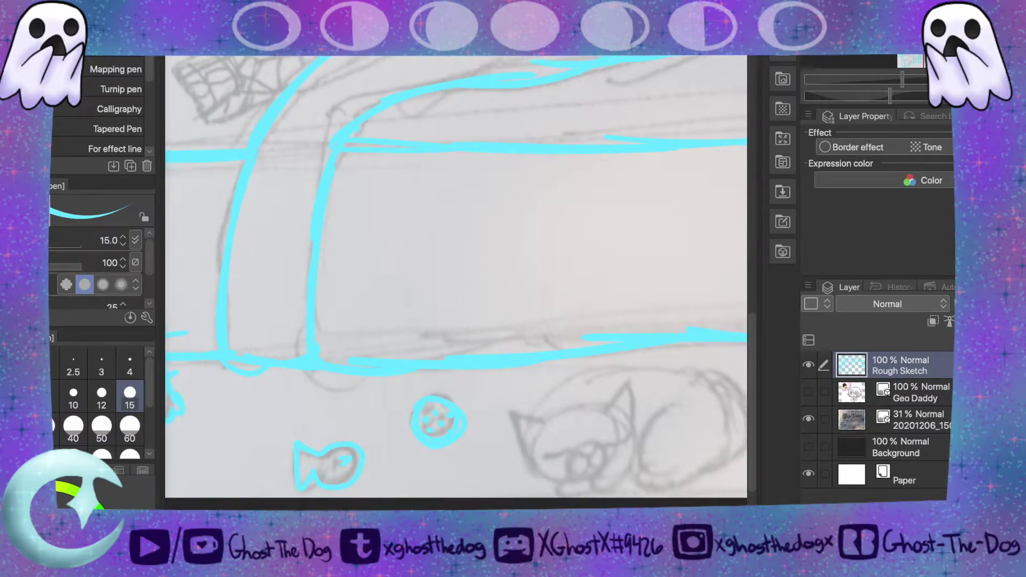
- Trace the head of the sleeping cat on the floor, with its pointed ears, rounded forehead, cheek fur and muzzle
scroll(456, 277, "left", 12)
scroll(456, 276, "right", 12)
scroll(456, 277, "left", 7)
scroll(456, 276, "right", 1)
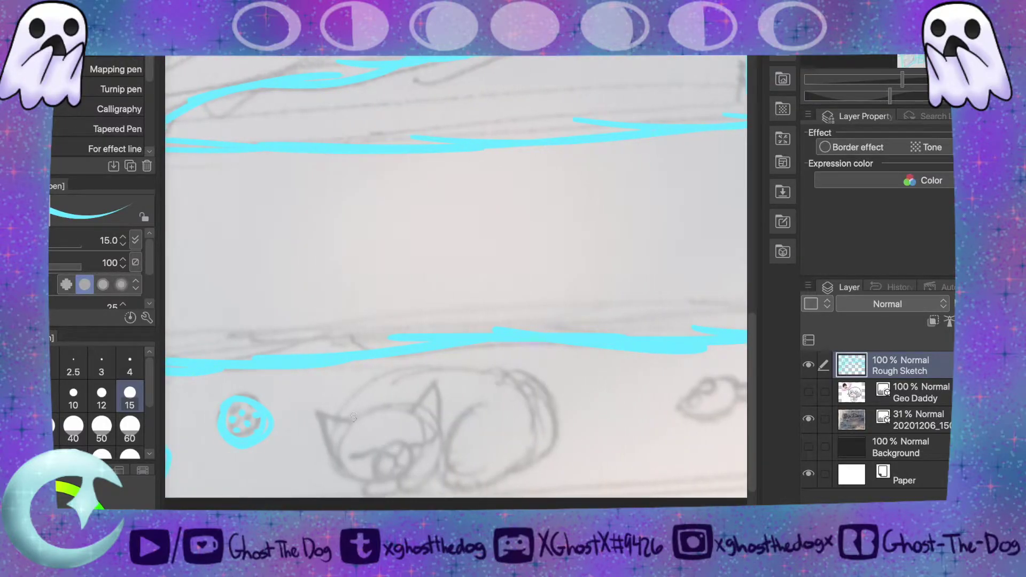
left_click_drag(342, 423, 350, 478)
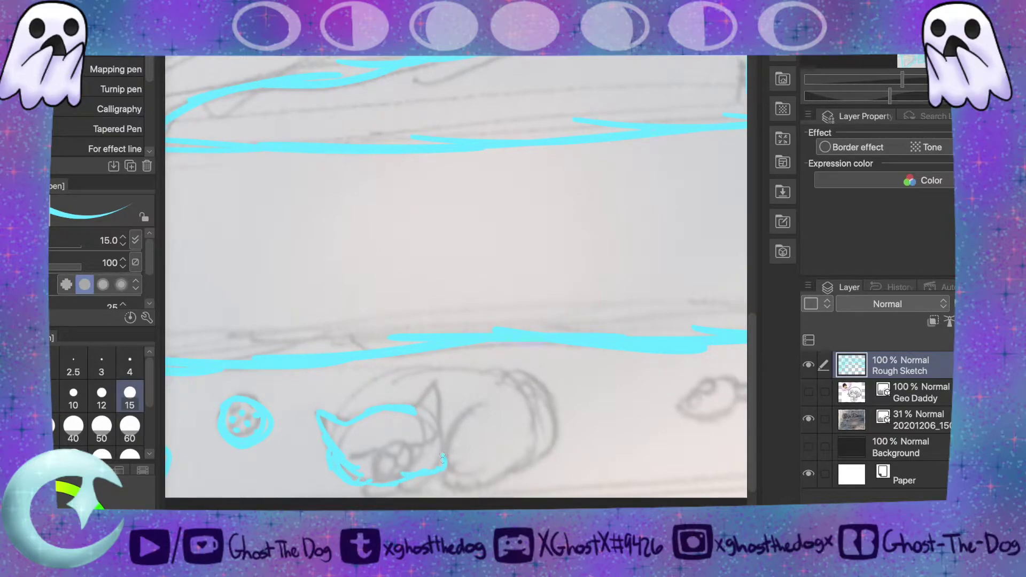
left_click_drag(439, 432, 433, 390)
mouse_move(350, 452)
left_mouse_down()
mouse_move(410, 444)
mouse_move(383, 445)
left_mouse_up()
left_click_drag(392, 447, 390, 466)
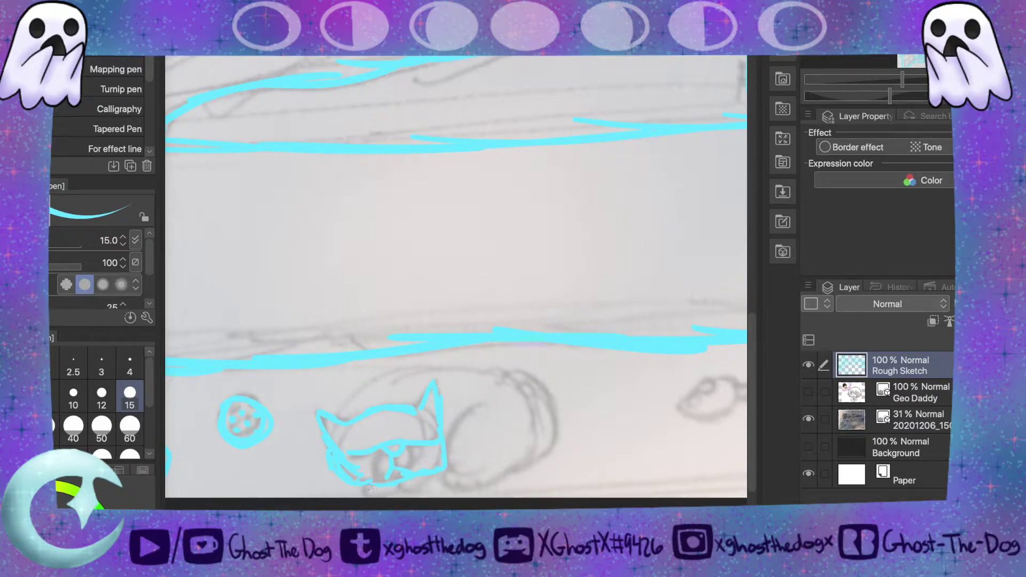
- Trace the sleeping cat's front paws, arched back, curled haunch and wrapped tail
left_click_drag(390, 491, 427, 476)
left_click_drag(441, 486, 479, 485)
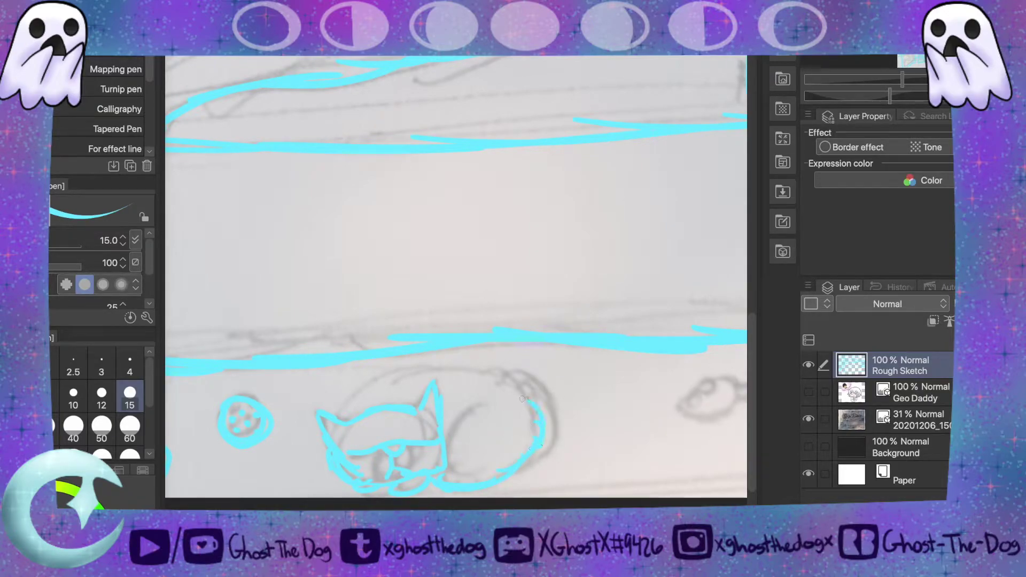
left_click_drag(450, 468, 485, 404)
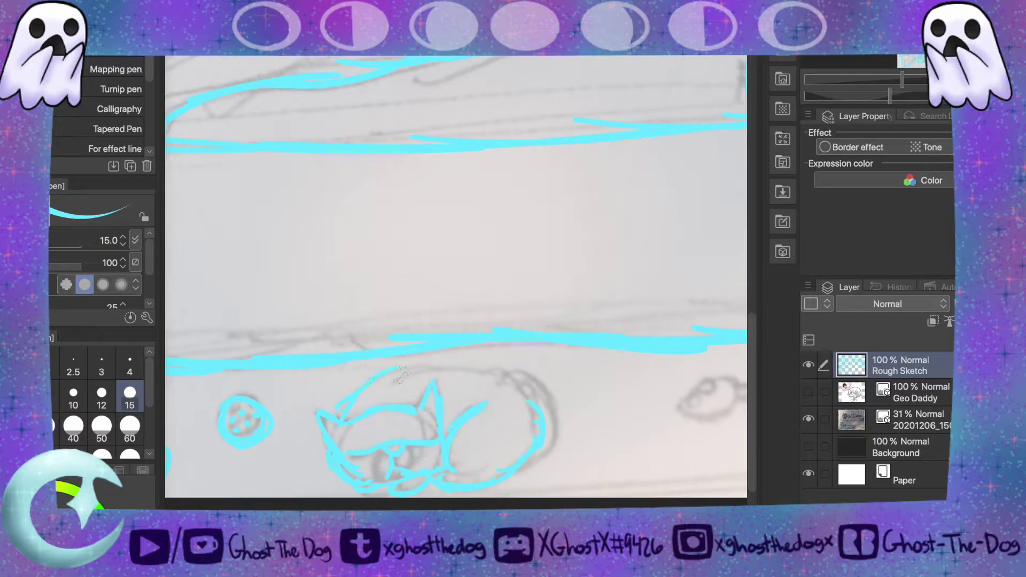
mouse_move(475, 365)
left_mouse_down()
mouse_move(513, 376)
mouse_move(525, 464)
left_mouse_up()
- Trace the toy mouse with its curved tail on the floor, and the nightstand's two drawer fronts with round knobs
scroll(462, 437, "right", 6)
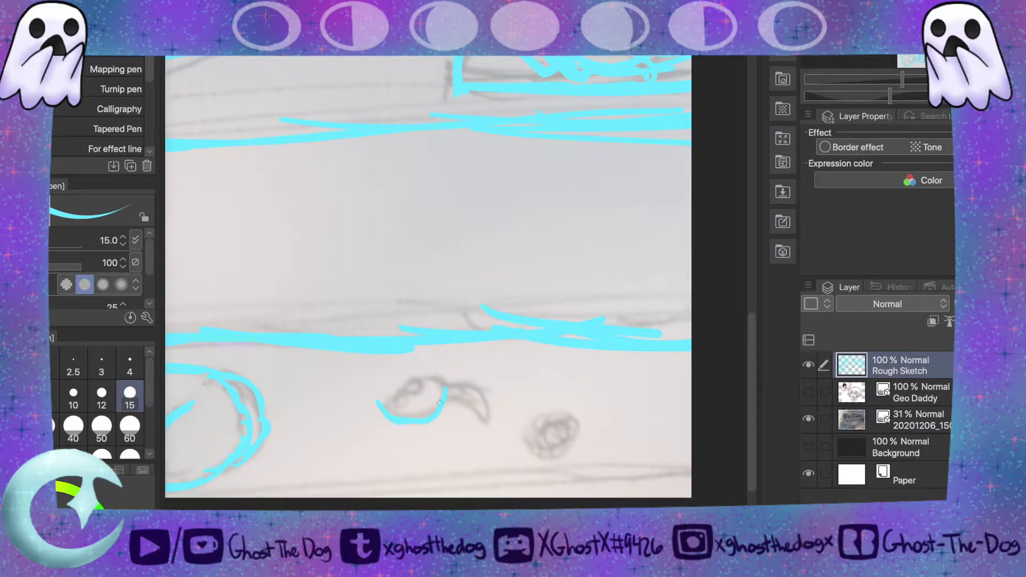
left_click_drag(418, 371, 375, 402)
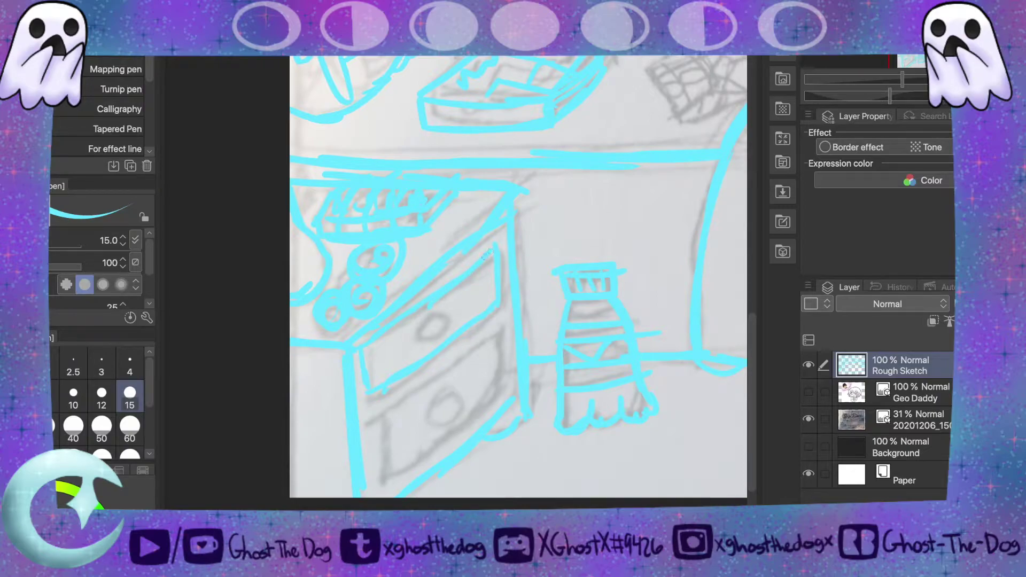
left_click_drag(432, 315, 423, 323)
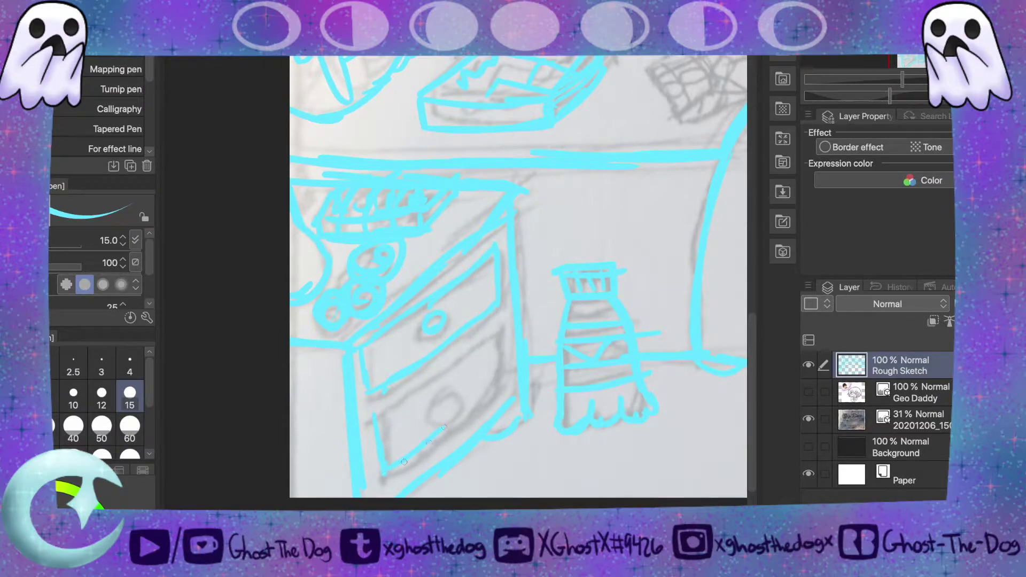
left_click_drag(502, 377, 500, 320)
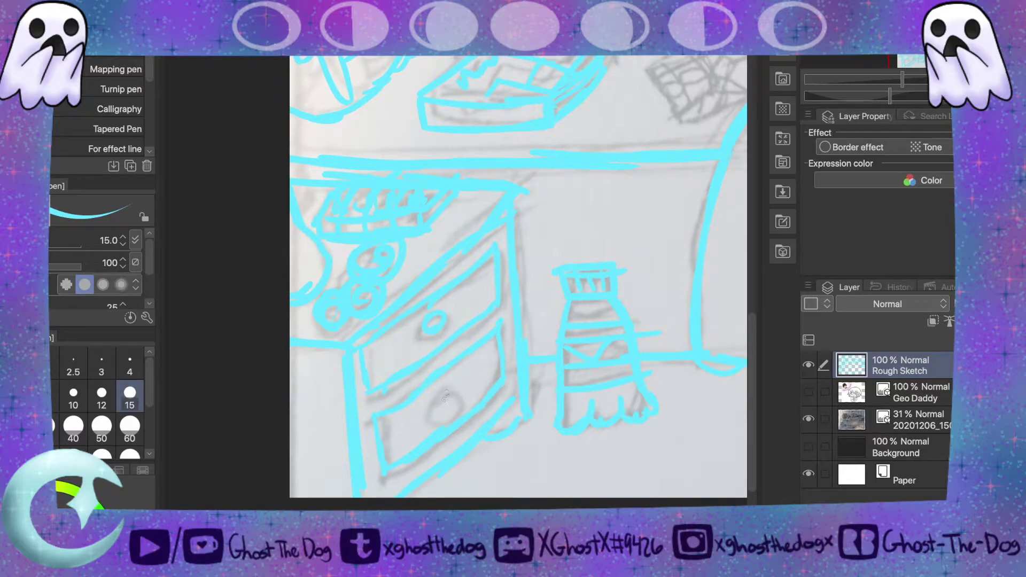
- Hide the photographed reference layer and bring the whole cyan sketch into view
left_click_drag(755, 344, 747, 255)
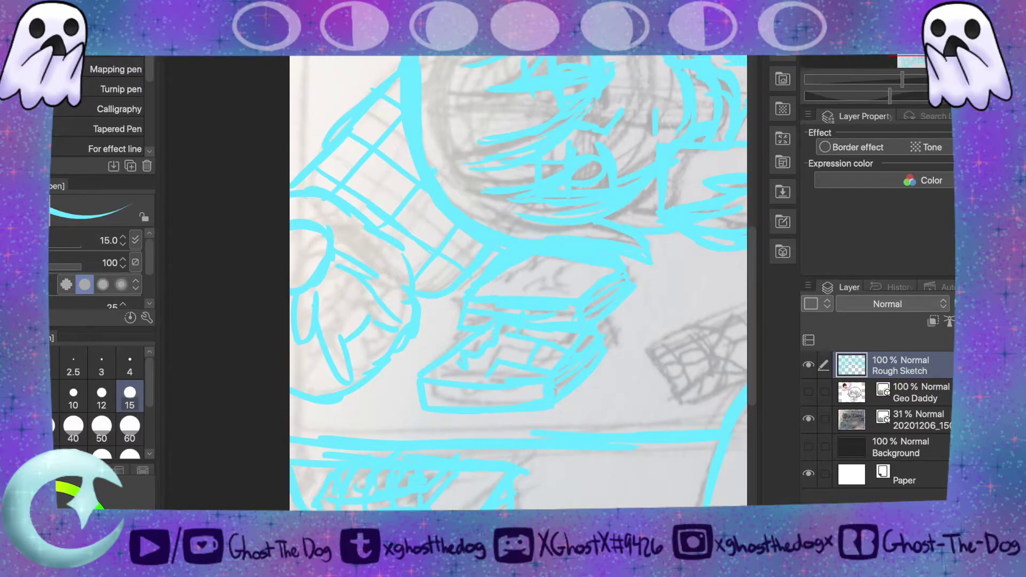
left_click_drag(428, 514, 474, 514)
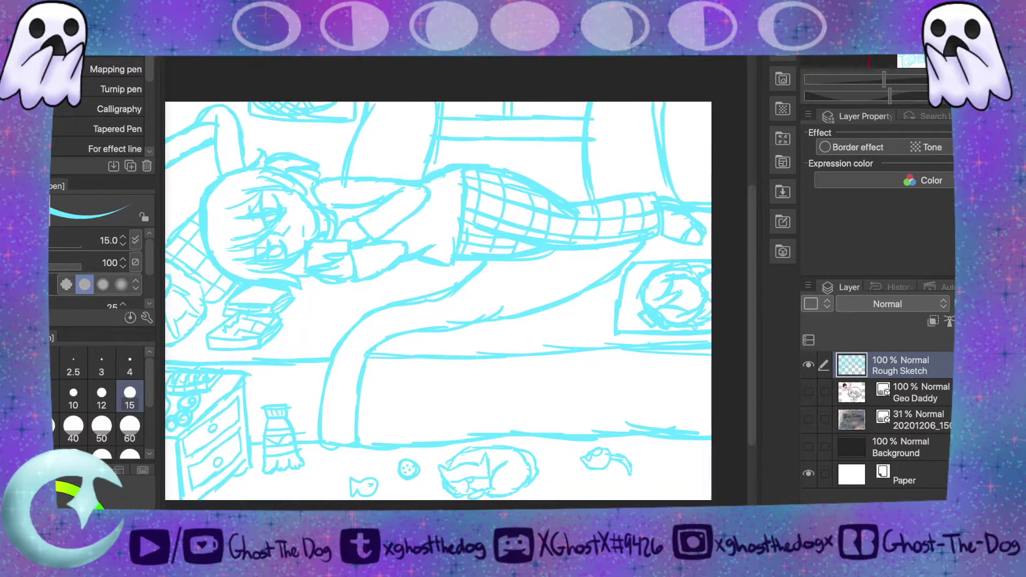
scroll(703, 480, "right", 4)
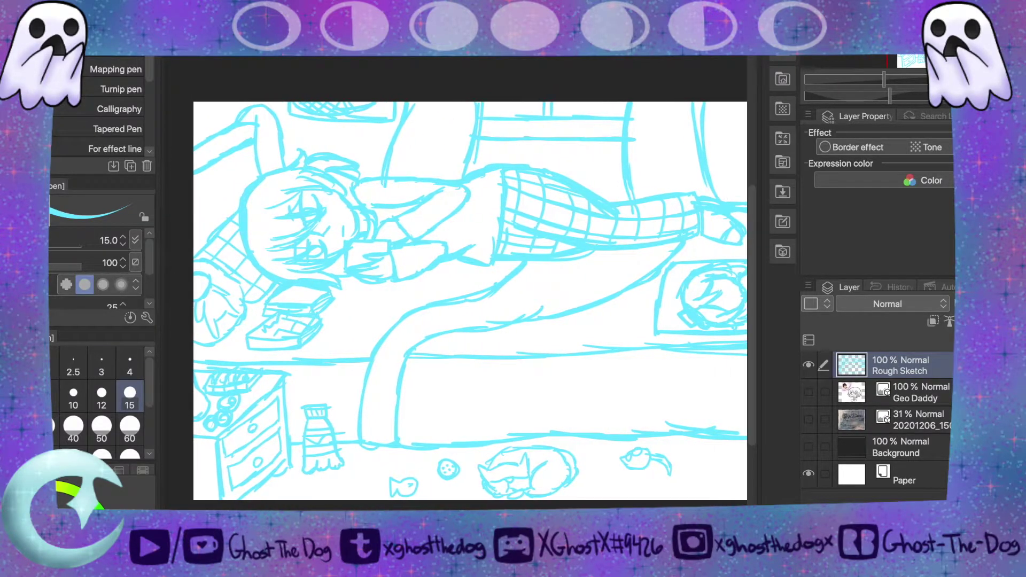
left_click_drag(888, 76, 880, 75)
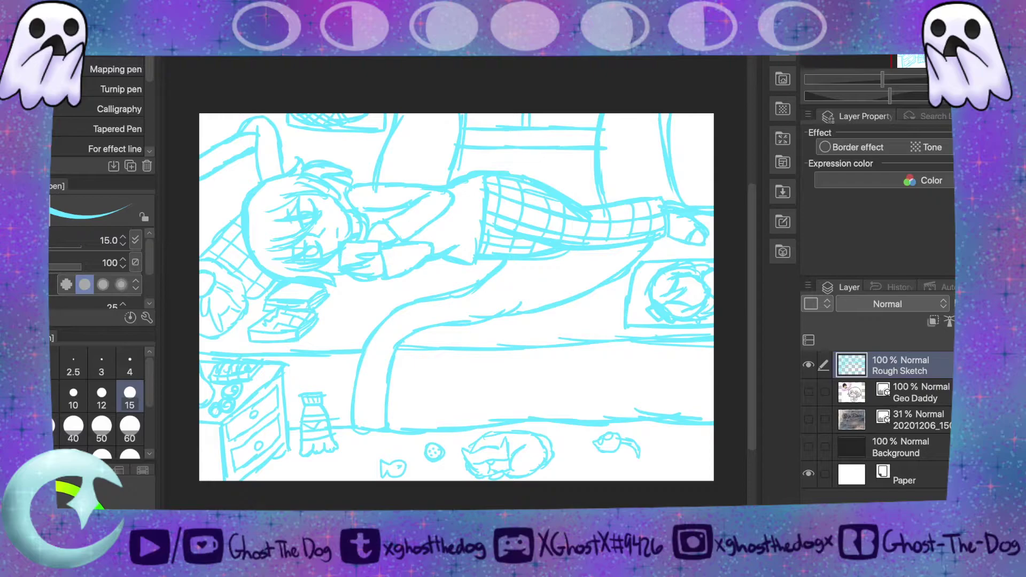
- Raise the bed's upper front edge slightly, and move the floor line between the nightstand and the bottle up to match
key("m")
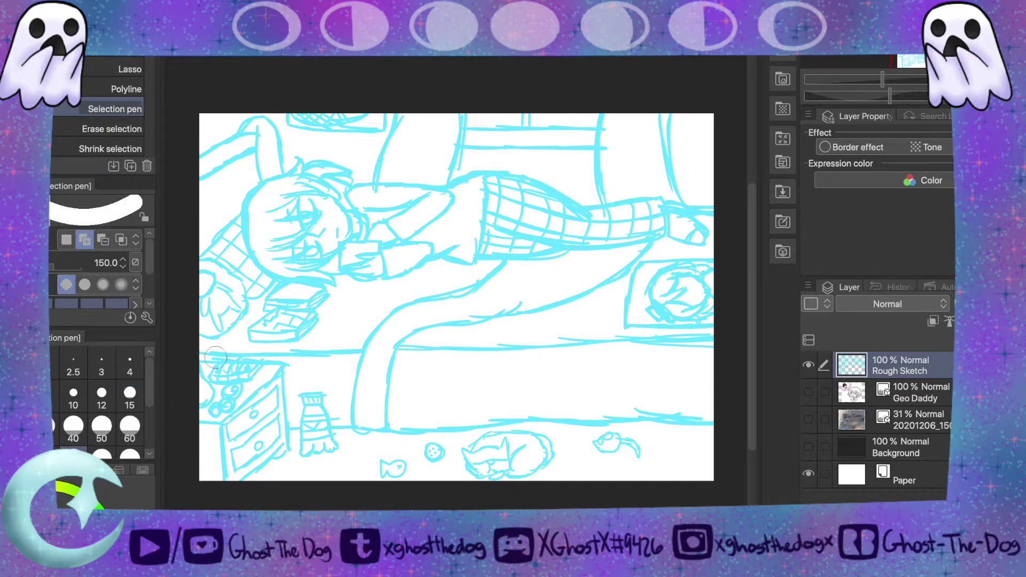
mouse_move(201, 353)
left_mouse_down()
mouse_move(580, 334)
mouse_move(484, 353)
left_mouse_up()
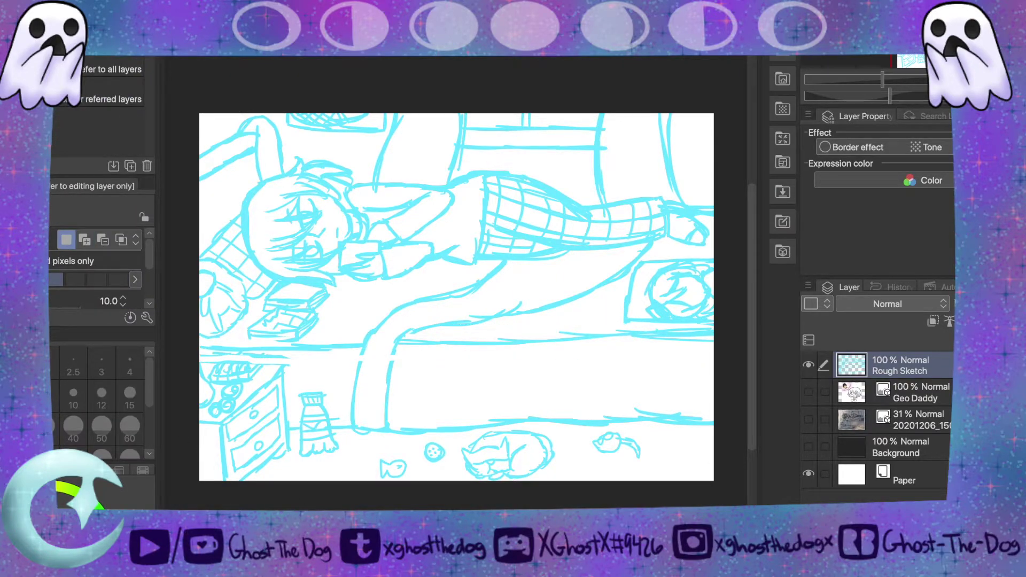
key("ctrl+t")
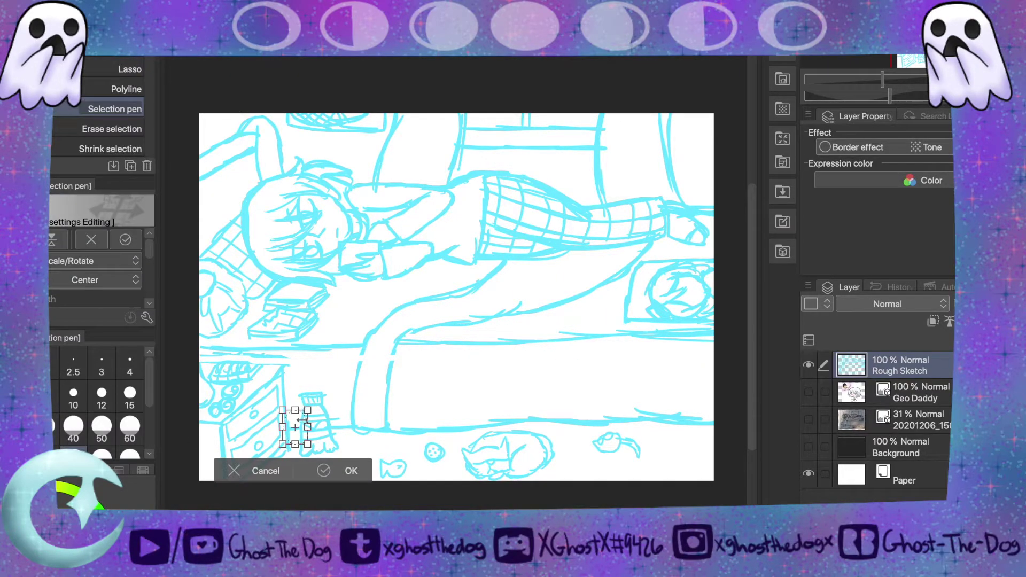
left_click_drag(300, 410, 299, 408)
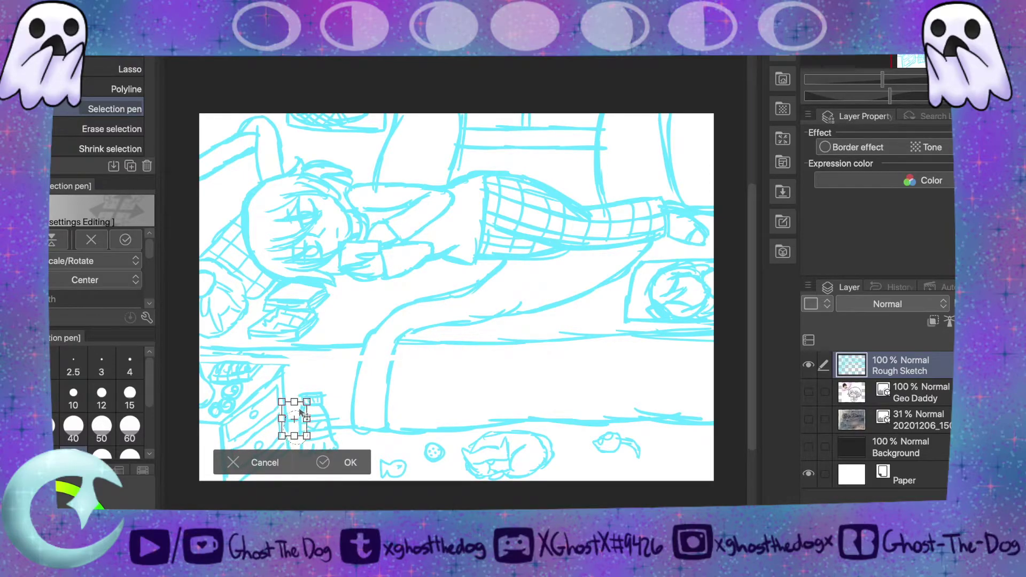
left_click(349, 464)
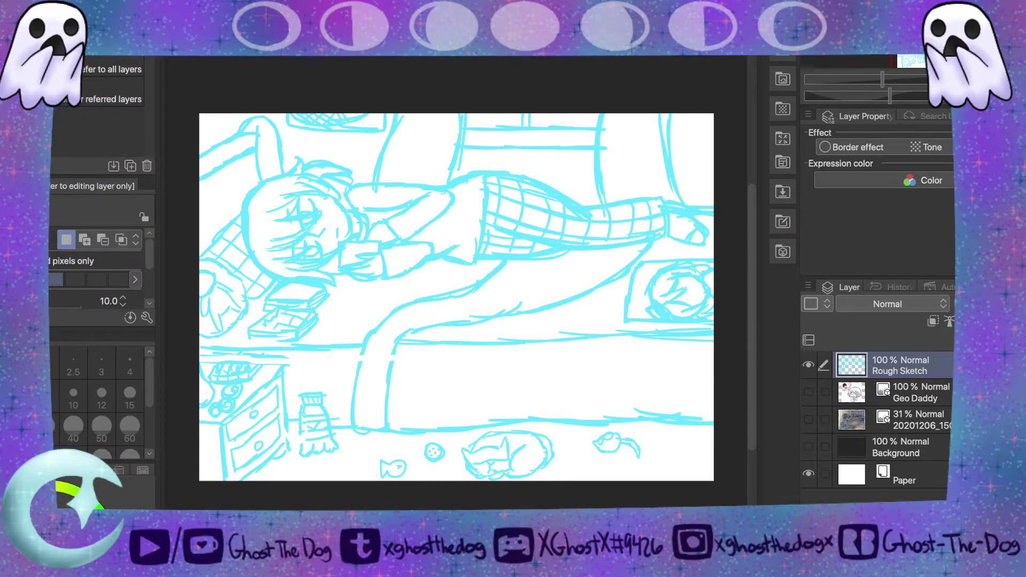
- Select the short floor line segment between the bottle and the draped blanket, shift it up slightly and clear the selection
key("m")
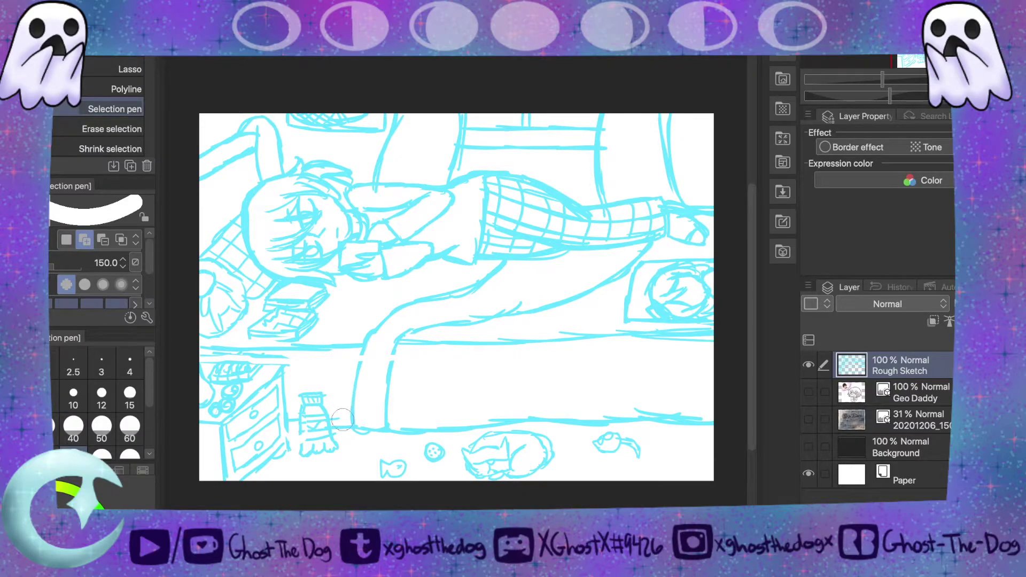
left_click(340, 425)
key("ctrl+t")
left_click_drag(356, 413, 351, 412)
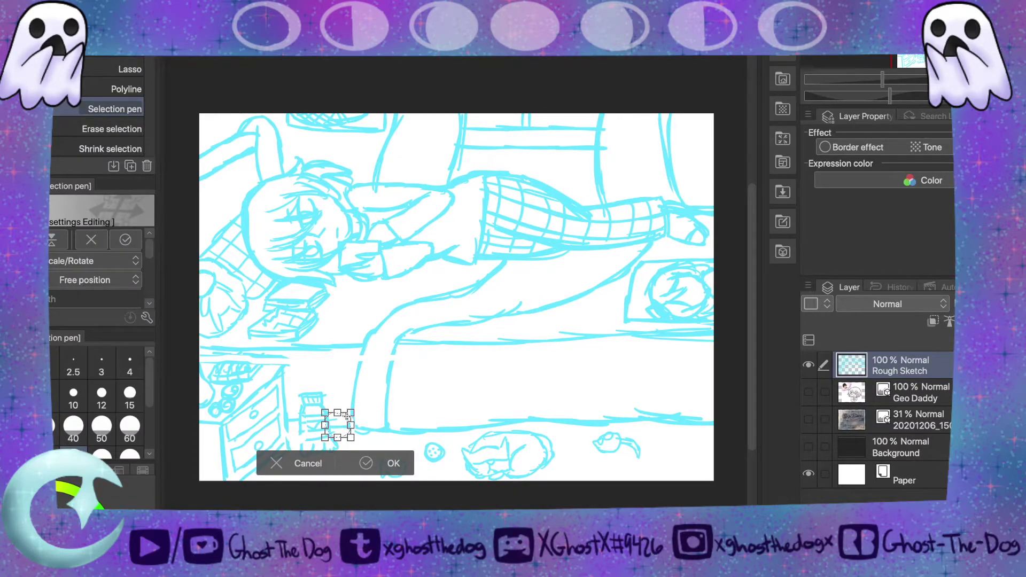
left_click_drag(341, 428, 350, 423)
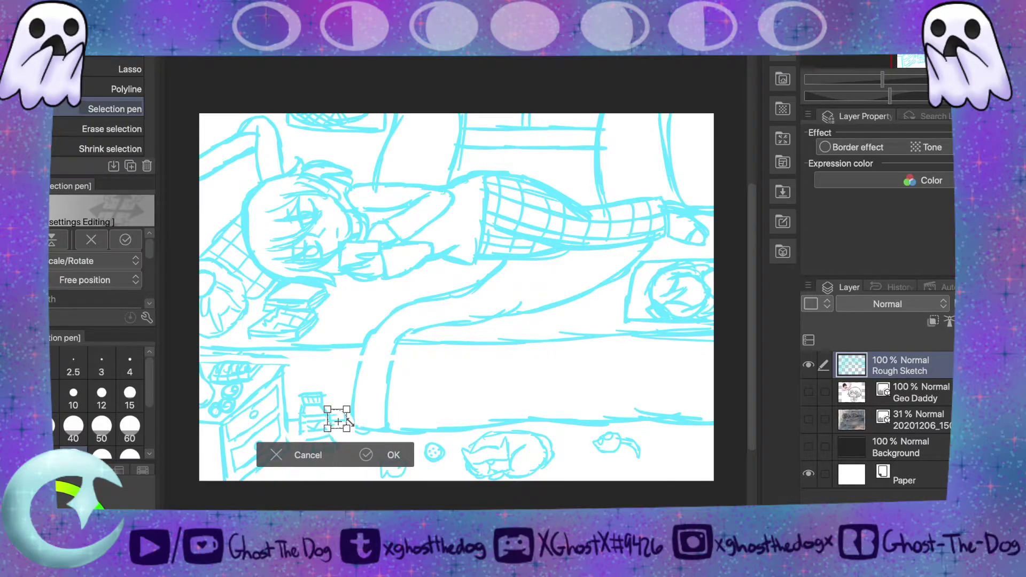
left_click_drag(893, 73, 896, 75)
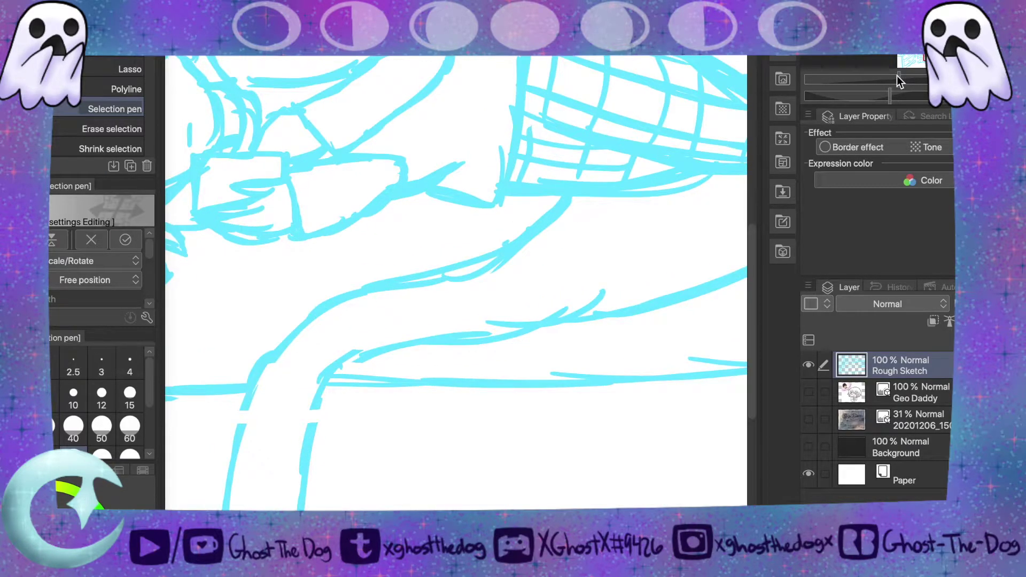
left_click_drag(239, 507, 254, 492)
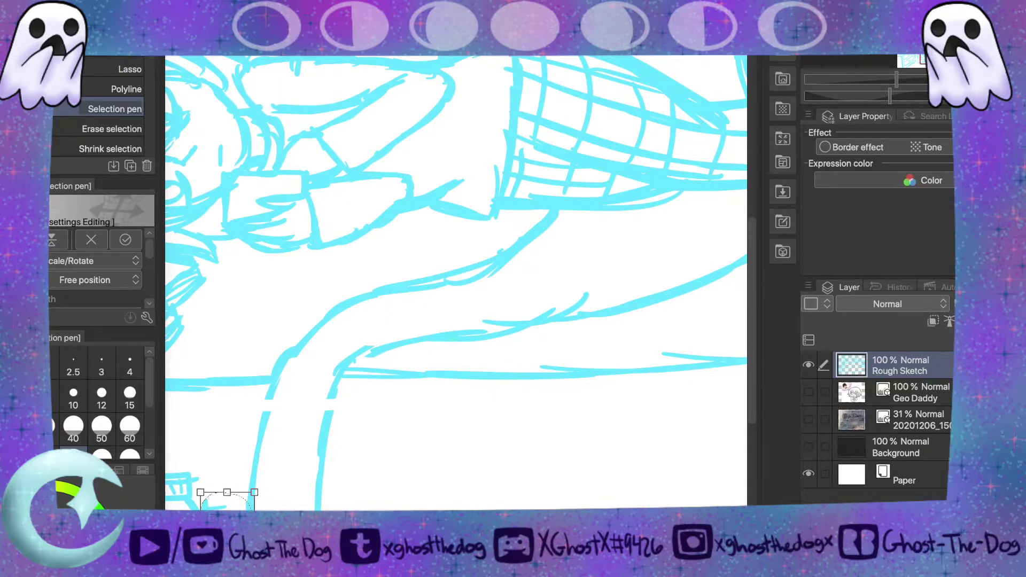
scroll(456, 283, "left", 5)
key("Return")
left_click_drag(897, 79, 883, 79)
key("w")
key("ctrl+d")
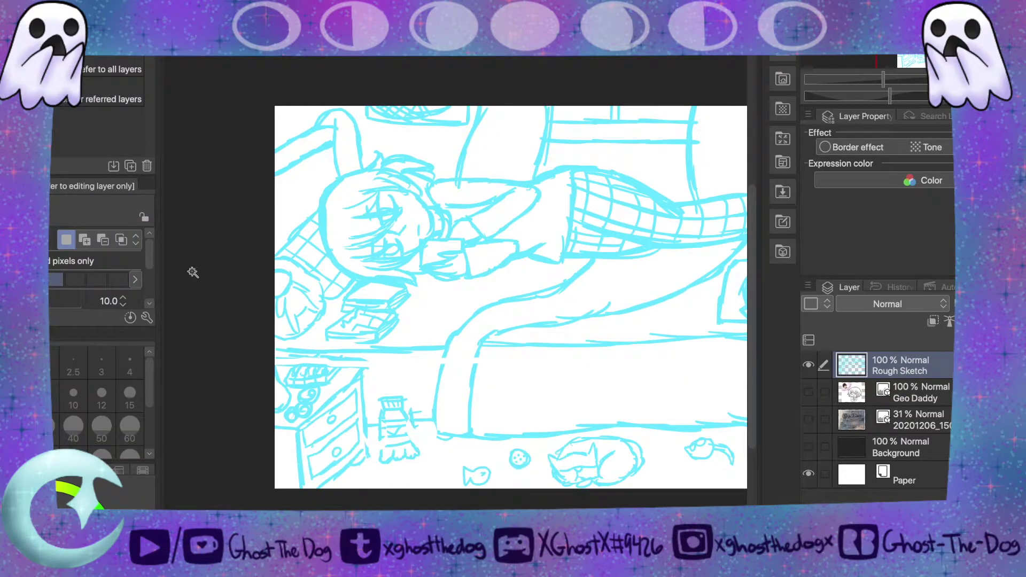
- Redraw the bottle's broken side outlines with the 15 px pen and reconnect the blanket's outer edge at the floor line
key("m")
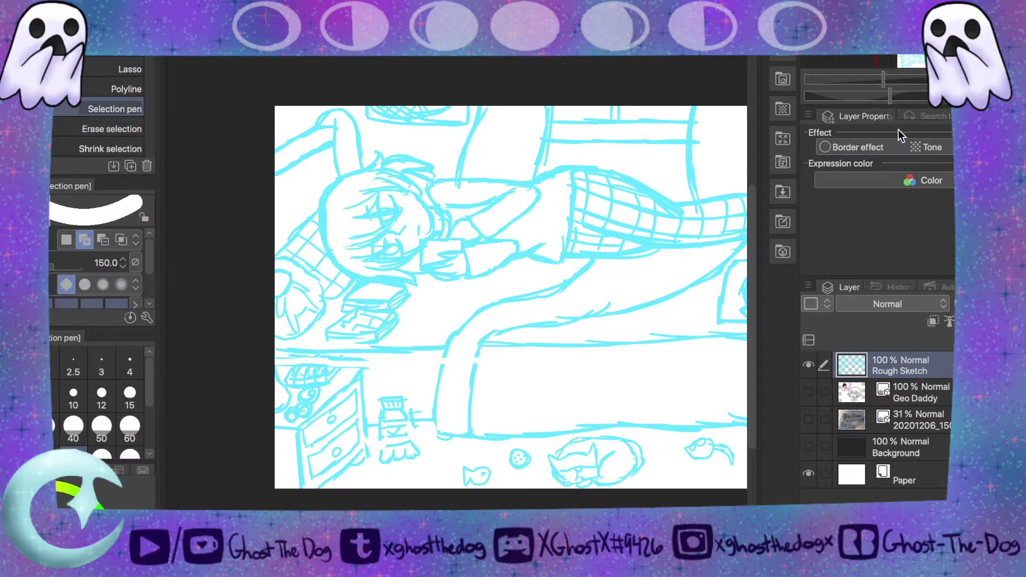
left_click_drag(891, 75, 899, 78)
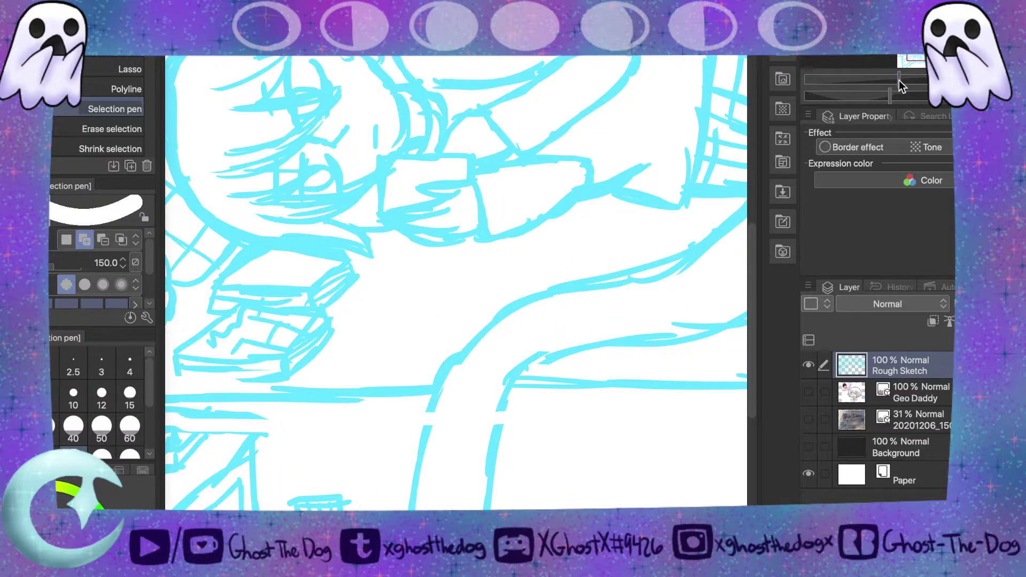
key("p")
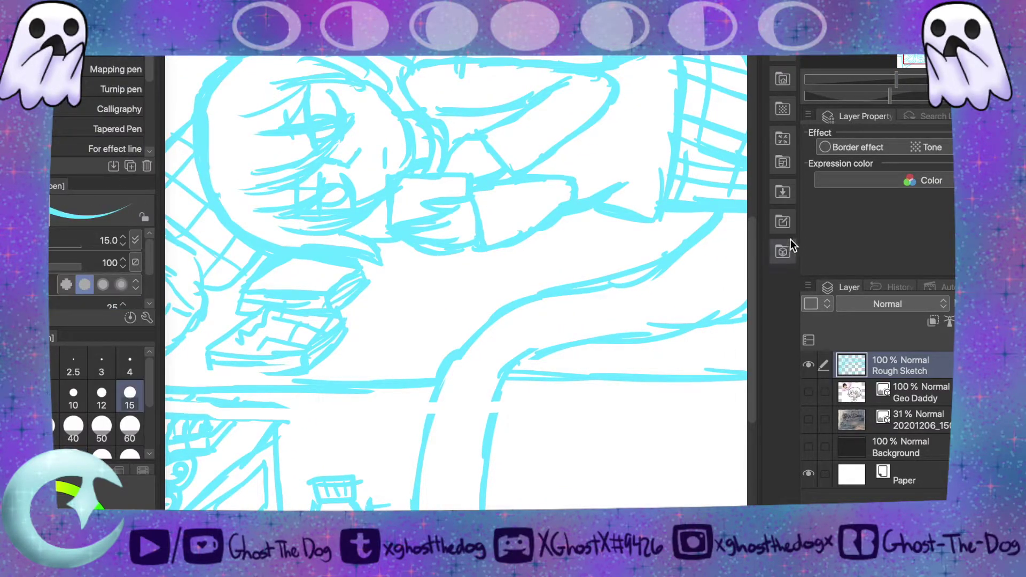
scroll(715, 305, "down", 4)
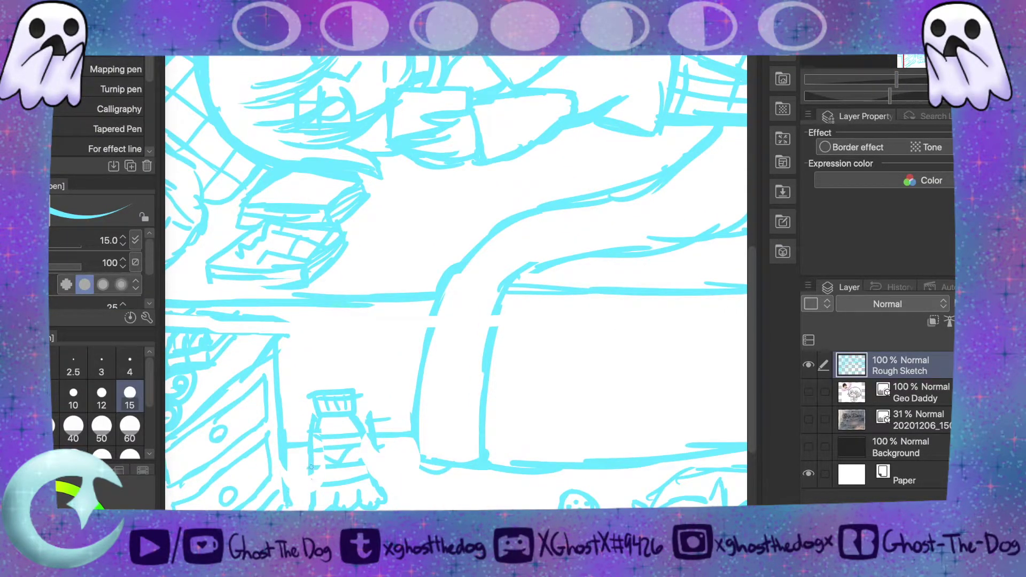
left_click_drag(363, 428, 382, 487)
left_click_drag(365, 438, 374, 477)
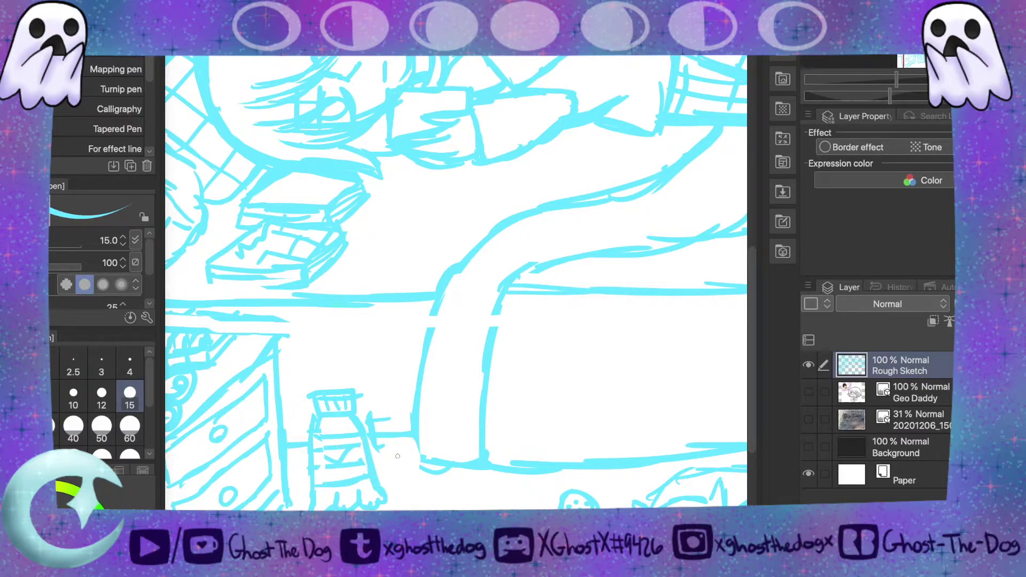
left_click_drag(413, 437, 418, 459)
- Close the gaps in both edges of the draped blanket just below the bed's upper edge
left_click_drag(896, 79, 886, 79)
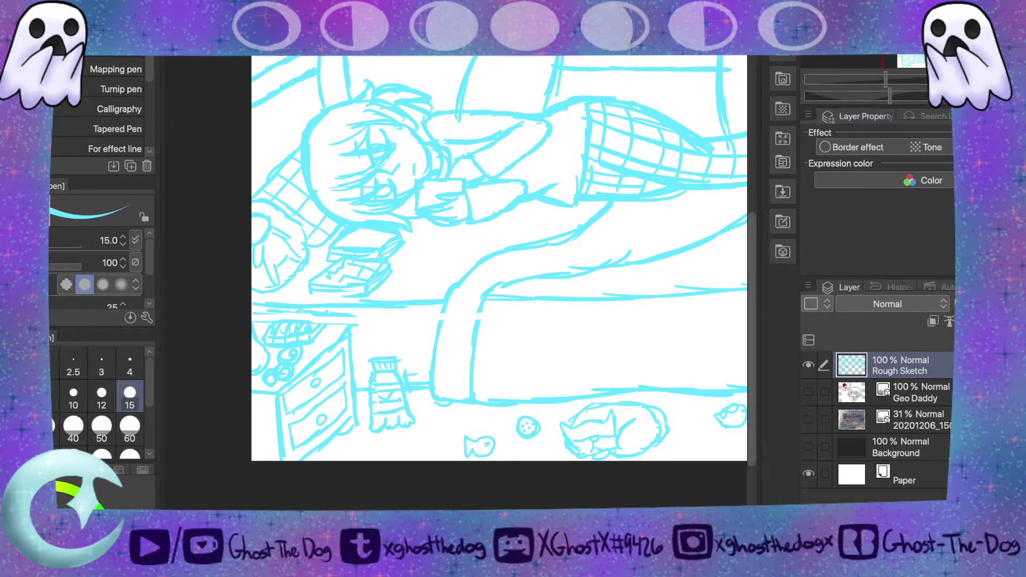
scroll(456, 278, "right", 4)
scroll(456, 278, "left", 4)
scroll(455, 278, "right", 1)
scroll(493, 257, "left", 2)
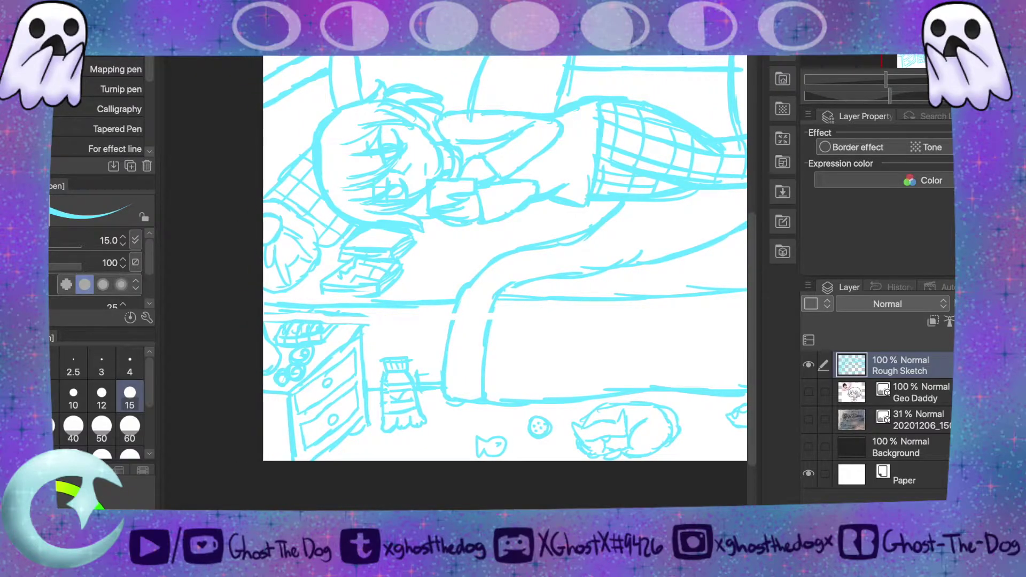
left_click_drag(887, 79, 908, 80)
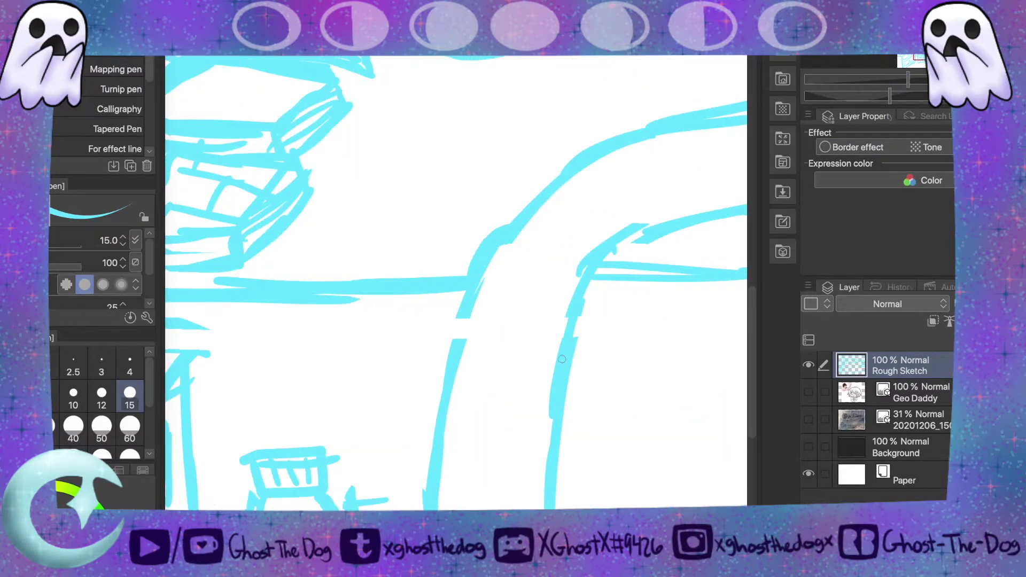
mouse_move(460, 337)
left_mouse_down()
mouse_move(464, 308)
mouse_move(456, 353)
left_mouse_up()
left_click_drag(906, 79, 890, 79)
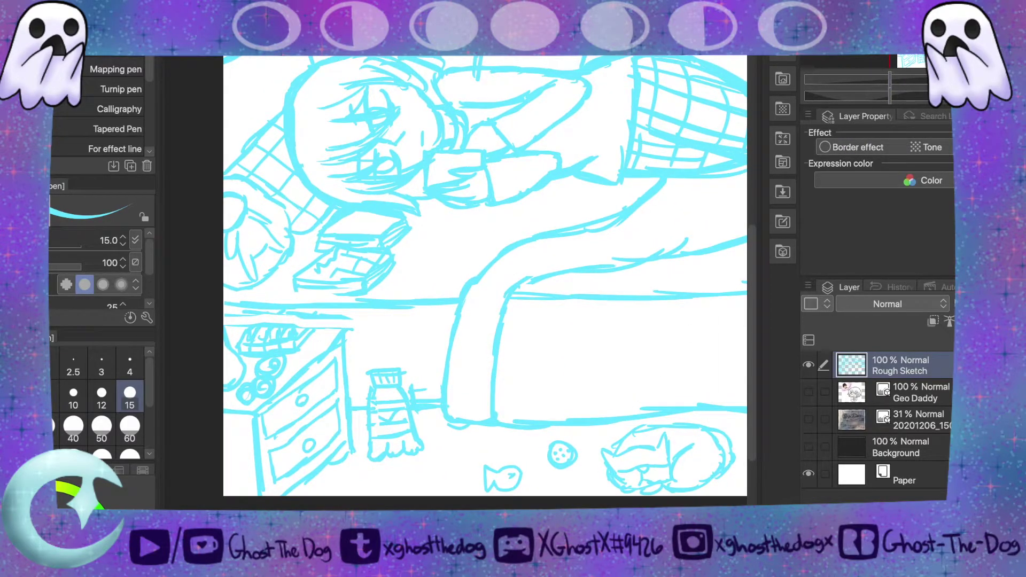
scroll(458, 276, "right", 9)
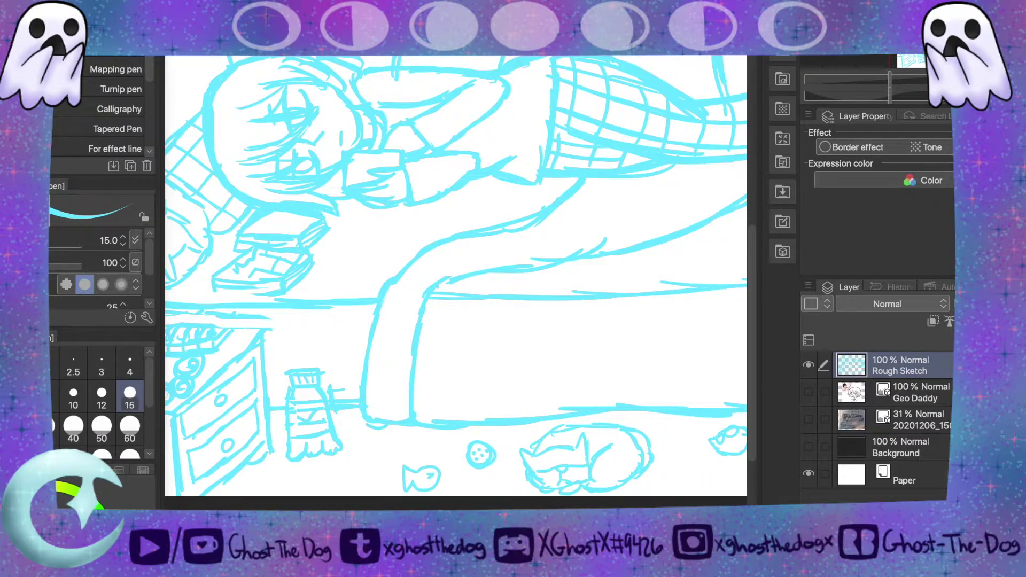
scroll(458, 275, "left", 3)
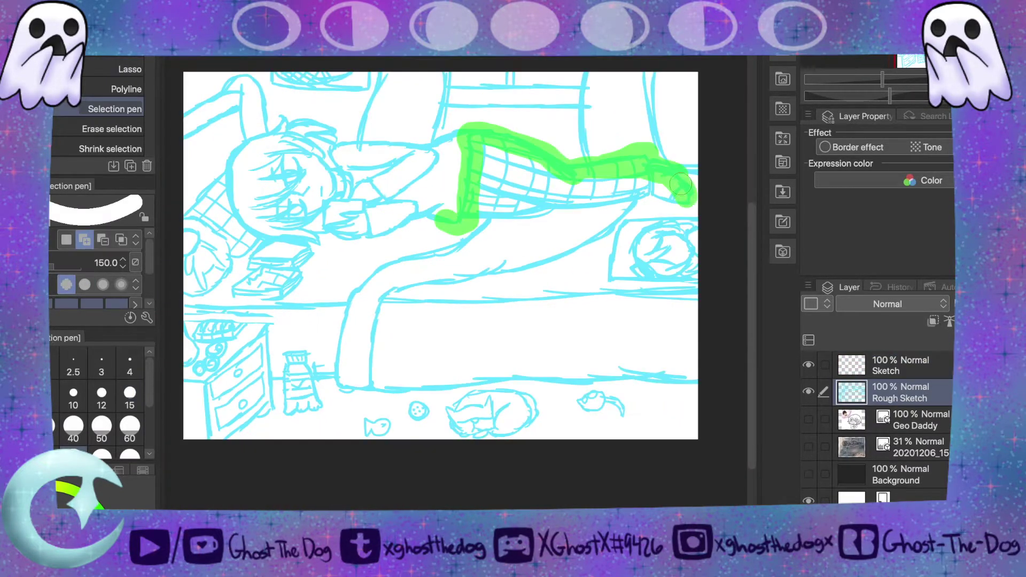
- Select the character's plaid-covered legs and feet, rotate them slightly clockwise, apply the transform and clear the selection
mouse_move(689, 200)
left_mouse_down()
mouse_move(608, 188)
mouse_move(578, 207)
mouse_move(593, 200)
mouse_move(482, 224)
mouse_move(517, 208)
mouse_move(495, 205)
mouse_move(473, 170)
mouse_move(520, 187)
mouse_move(510, 148)
mouse_move(520, 174)
left_mouse_up()
key("ctrl+t")
left_click_drag(716, 160, 717, 174)
left_click_drag(607, 176, 608, 179)
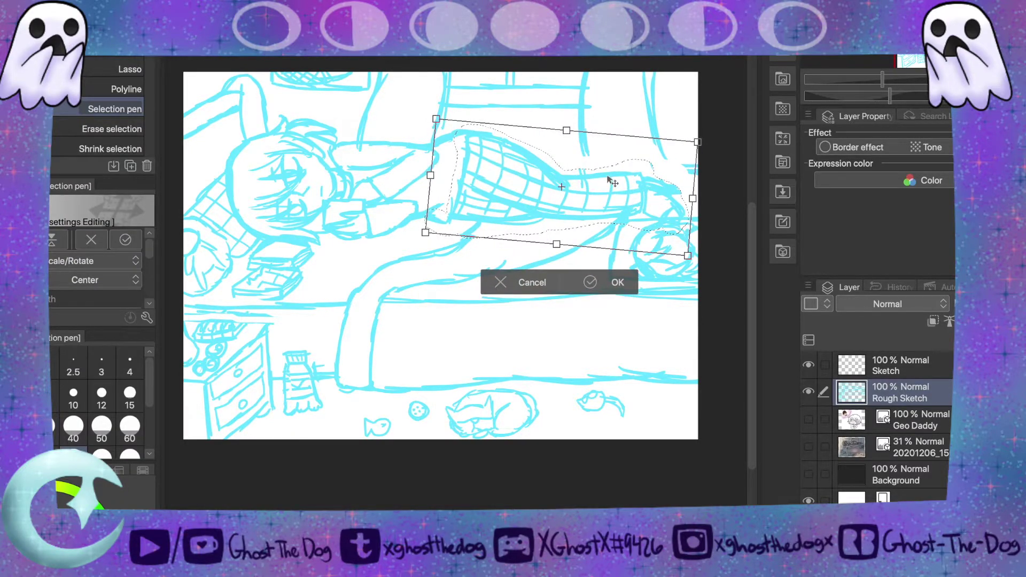
left_click(618, 284)
key("g")
key("ctrl+d")
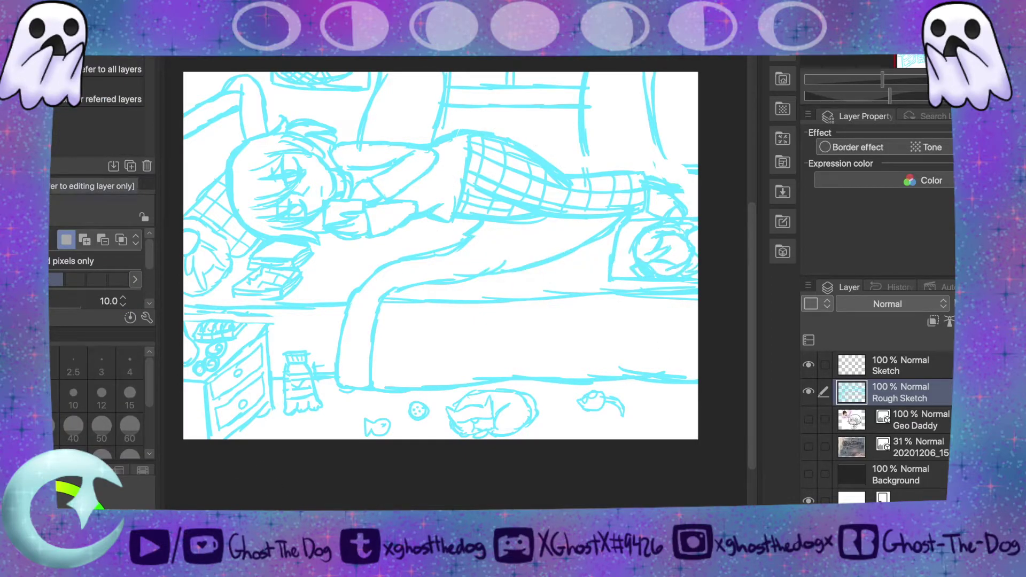
- Redraw the broken horizontal edge behind the legs with a larger pen and reconnect the vertical background lines above it
key("p")
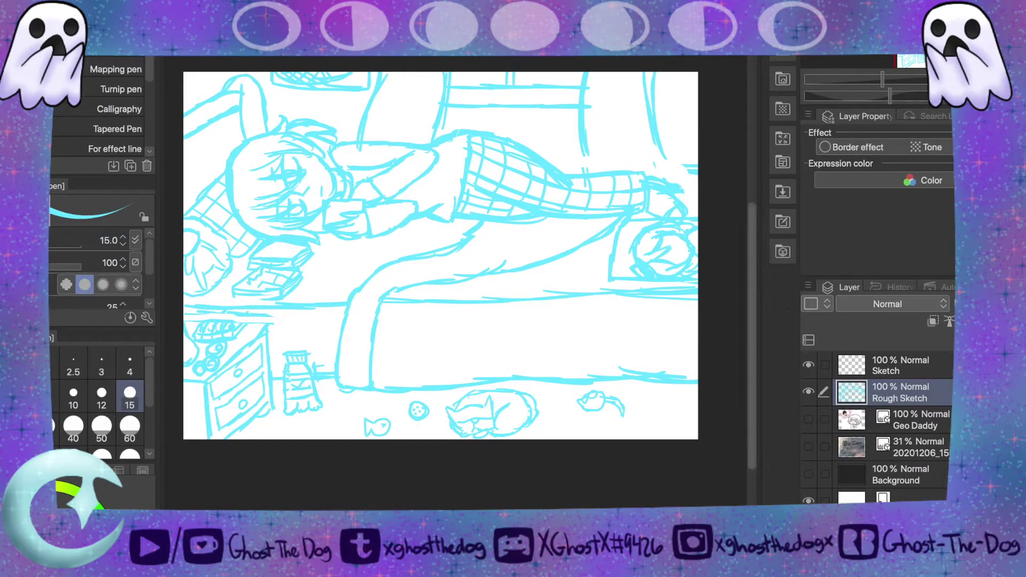
key("bracketright")
key("bracketright")
key("bracketright")
mouse_move(564, 175)
left_mouse_down()
mouse_move(629, 163)
mouse_move(699, 175)
left_mouse_up()
left_click_drag(601, 171, 690, 172)
left_click_drag(588, 160, 697, 168)
left_click_drag(580, 89, 580, 145)
left_click_drag(662, 155, 657, 75)
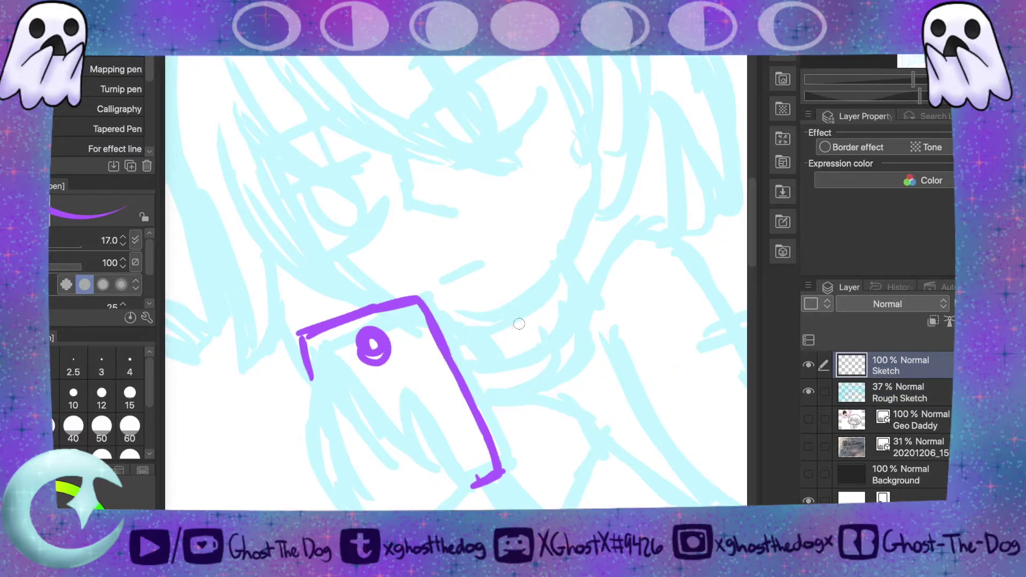
- On the Sketch layer, trace the long fringe strands sweeping across the forehead with the 17 px purple pen
mouse_move(213, 65)
left_mouse_down()
mouse_move(265, 147)
mouse_move(325, 176)
left_mouse_up()
mouse_move(233, 75)
left_mouse_down()
mouse_move(342, 190)
mouse_move(359, 193)
mouse_move(297, 72)
mouse_move(331, 109)
mouse_move(405, 145)
left_mouse_up()
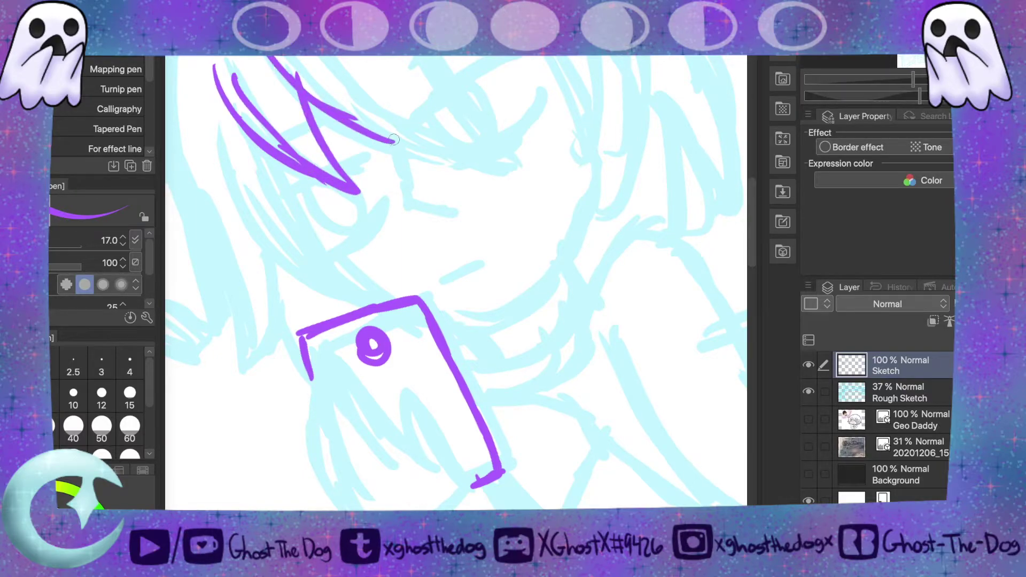
left_click_drag(297, 57, 387, 130)
left_click_drag(330, 97, 451, 154)
left_click_drag(373, 126, 494, 159)
mouse_move(323, 58)
left_mouse_down()
mouse_move(405, 122)
mouse_move(497, 158)
left_mouse_up()
left_click_drag(384, 104, 515, 156)
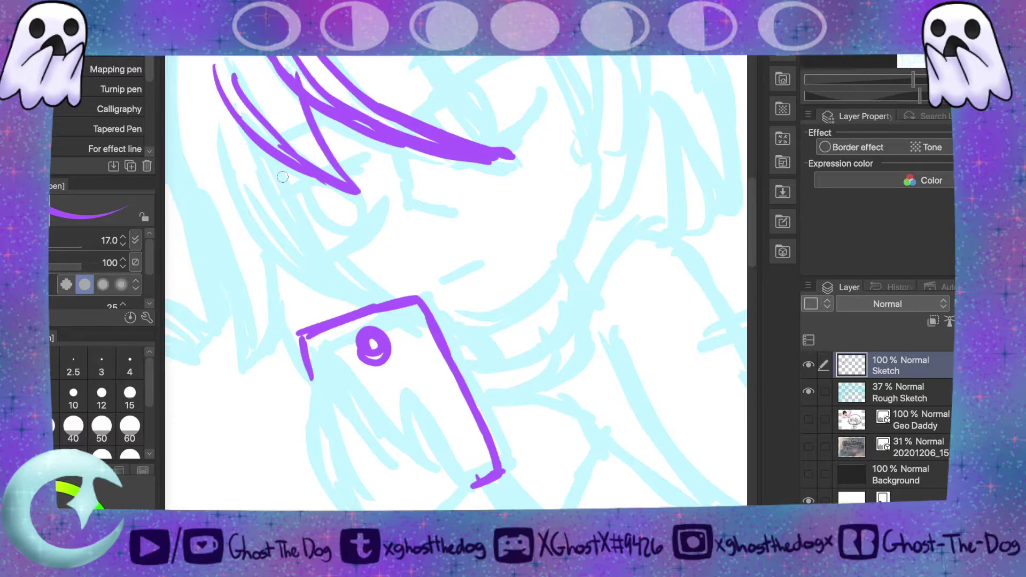
- Trace the cheek and jaw outline around the phone's upper corner, and the fingers gripping the phone
mouse_move(267, 155)
left_mouse_down()
mouse_move(281, 204)
mouse_move(318, 260)
mouse_move(394, 299)
mouse_move(293, 241)
mouse_move(262, 152)
left_mouse_up()
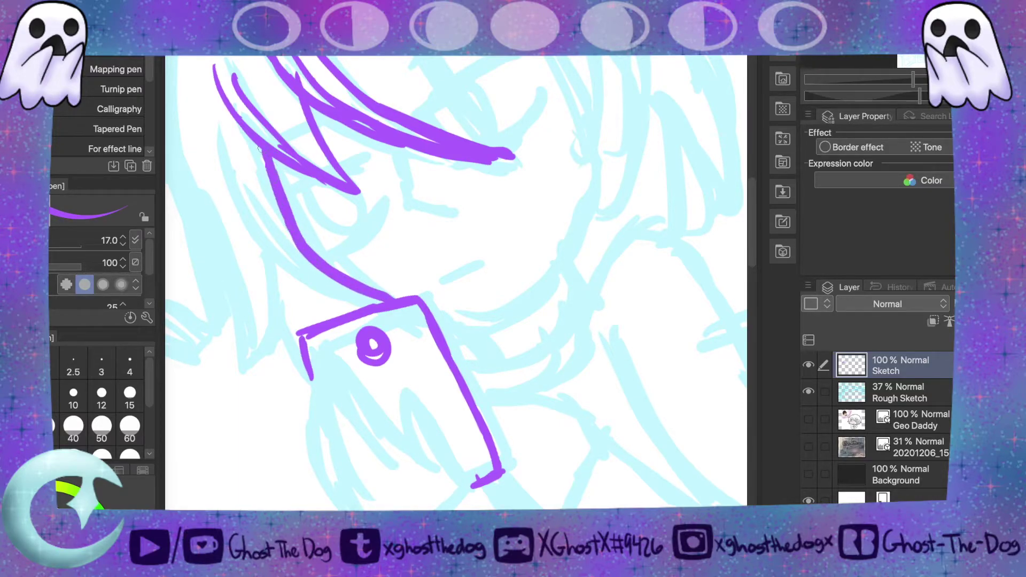
mouse_move(418, 305)
left_mouse_down()
mouse_move(507, 314)
mouse_move(591, 156)
left_mouse_up()
mouse_move(463, 487)
left_mouse_down()
mouse_move(409, 457)
mouse_move(328, 348)
mouse_move(386, 454)
left_mouse_up()
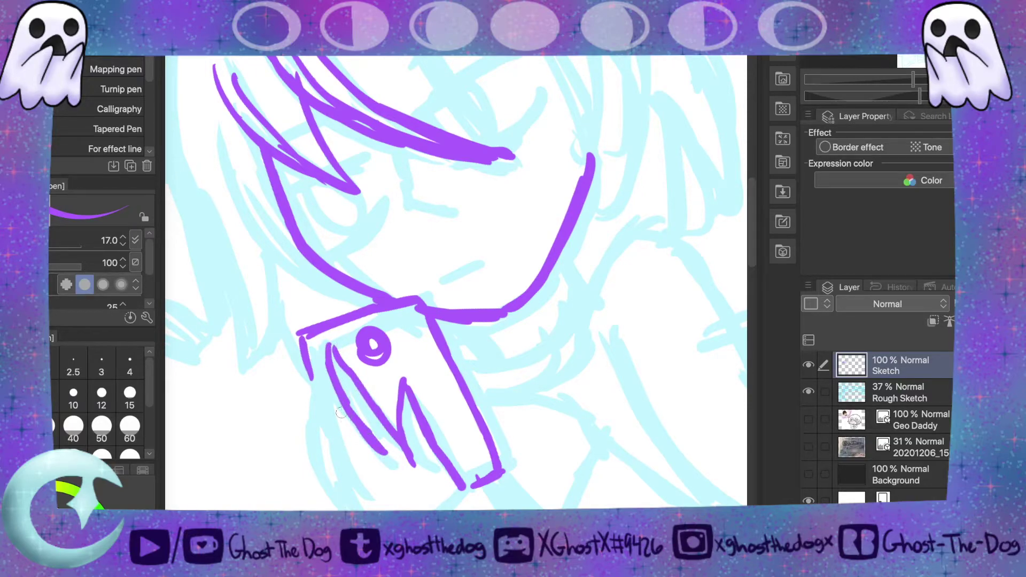
left_click_drag(315, 371, 369, 479)
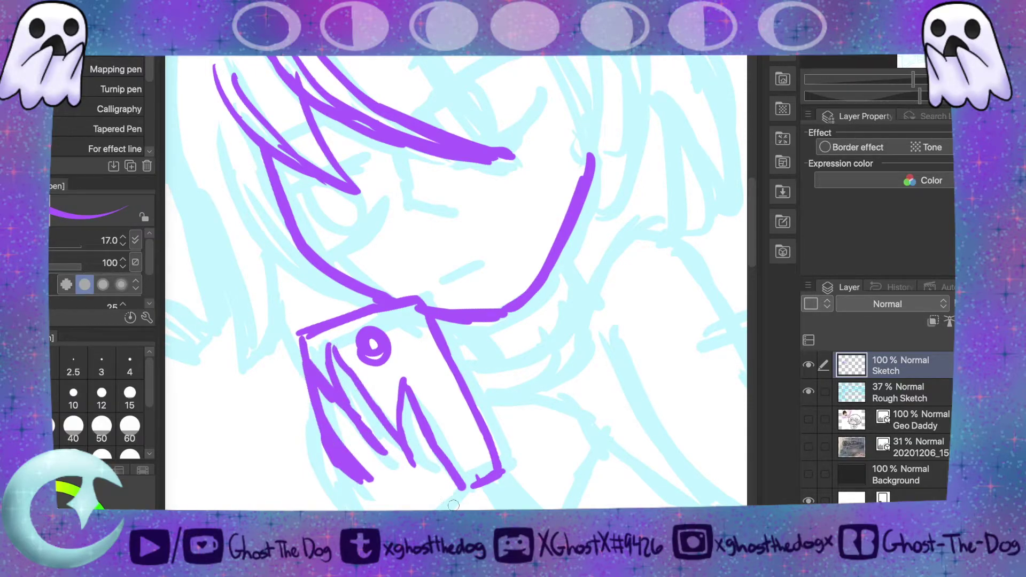
- Trace the other half of the fringe with its pointed strands, and join it to the side of the face
left_click_drag(754, 242, 752, 220)
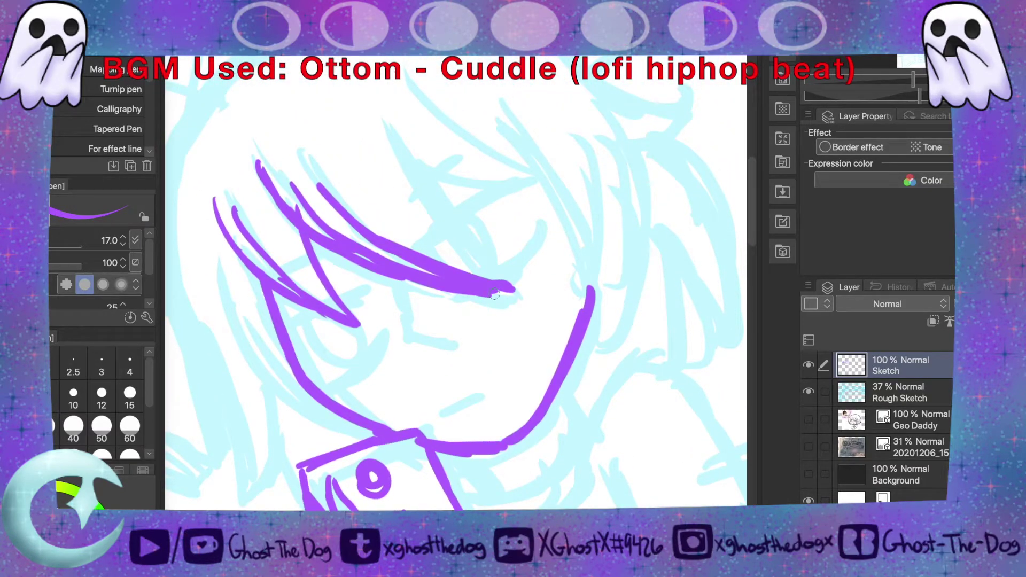
mouse_move(496, 285)
left_mouse_down()
mouse_move(464, 250)
mouse_move(390, 117)
left_mouse_up()
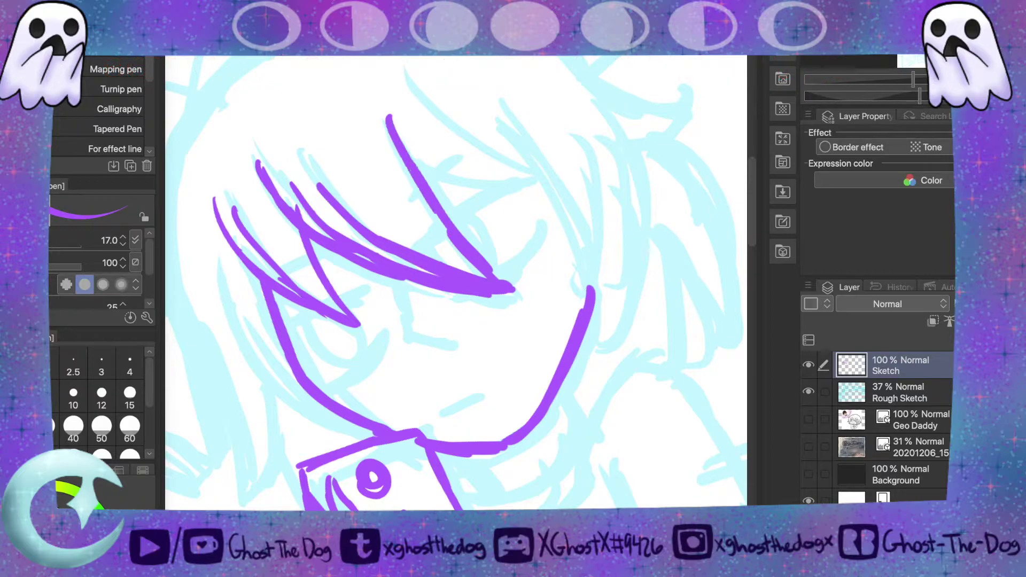
left_click_drag(439, 214, 514, 285)
mouse_move(406, 72)
left_mouse_down()
mouse_move(411, 157)
mouse_move(553, 209)
left_mouse_up()
left_click_drag(488, 114, 559, 214)
mouse_move(534, 176)
left_mouse_down()
mouse_move(582, 299)
mouse_move(559, 186)
left_mouse_up()
left_click_drag(579, 294, 555, 191)
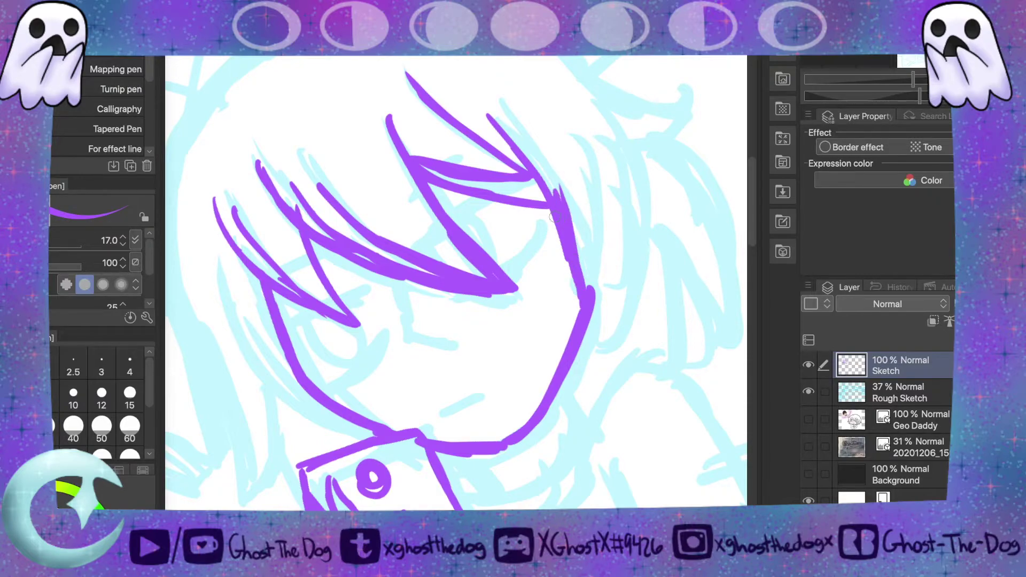
- Trace the overlapping side locks of hair that hang beside the face down to the jaw
left_click_drag(592, 289, 586, 180)
left_click_drag(594, 283, 587, 213)
left_click_drag(556, 121, 588, 235)
left_click_drag(542, 95, 576, 155)
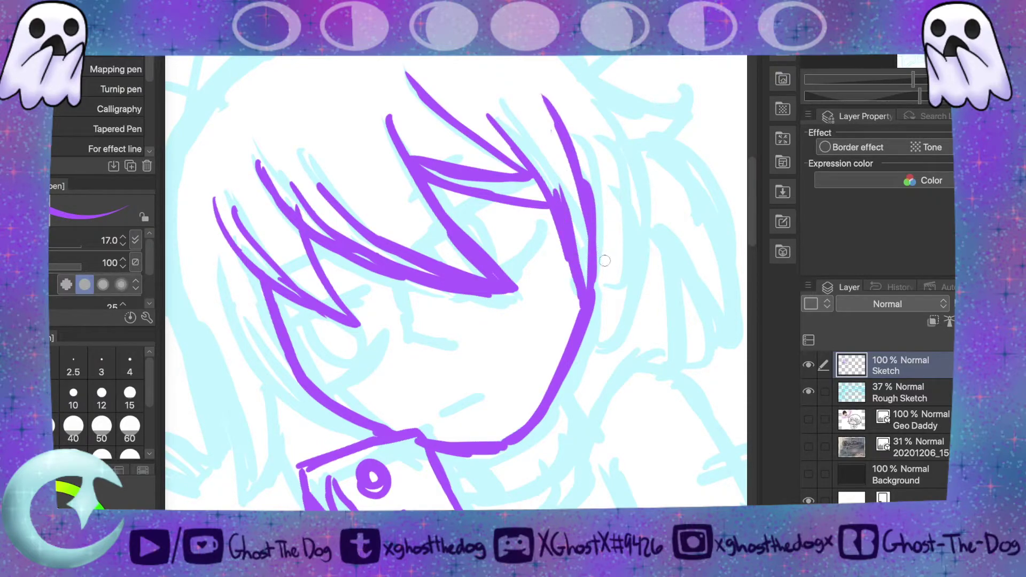
mouse_move(591, 297)
left_mouse_down()
mouse_move(588, 350)
mouse_move(626, 263)
mouse_move(611, 195)
left_mouse_up()
left_click_drag(599, 143, 632, 252)
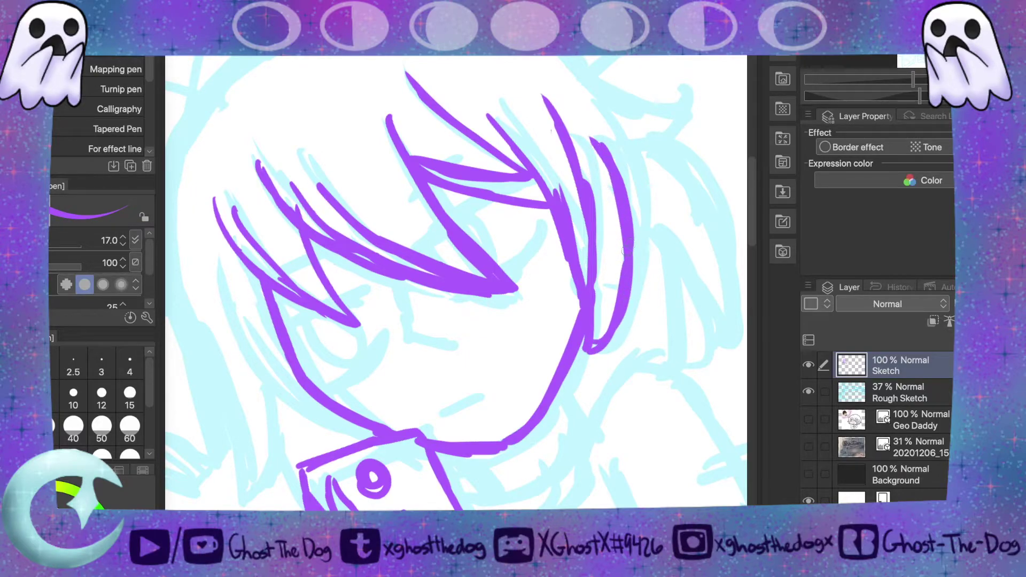
left_click_drag(633, 287, 634, 155)
left_click_drag(638, 240, 590, 109)
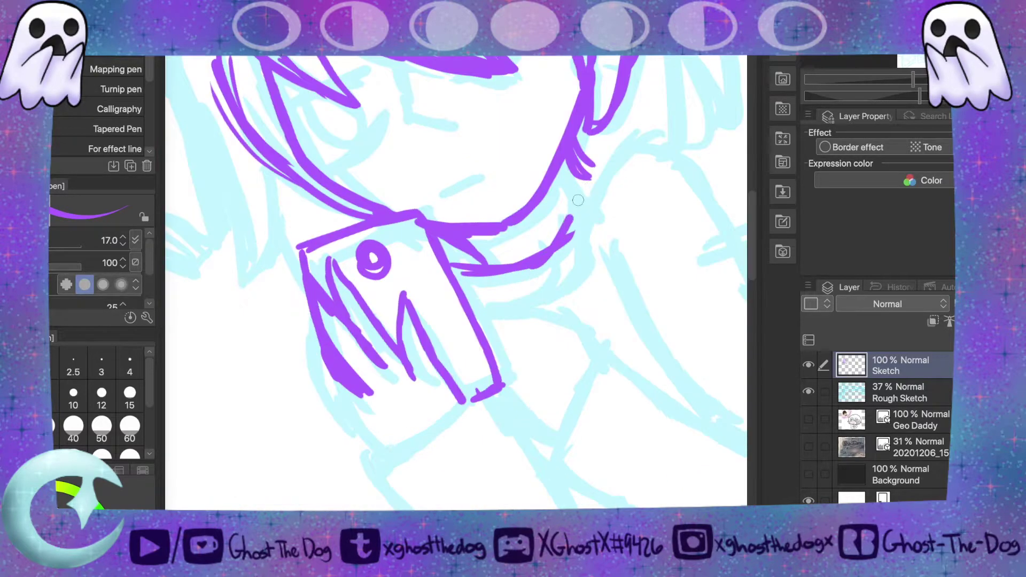
- Trace the neck and collar edge below the chin and continue it over the curve of the shoulder
left_click_drag(579, 193, 571, 219)
left_click_drag(572, 232, 591, 187)
mouse_move(583, 264)
left_mouse_down()
mouse_move(618, 140)
mouse_move(607, 170)
mouse_move(668, 138)
mouse_move(729, 211)
left_mouse_up()
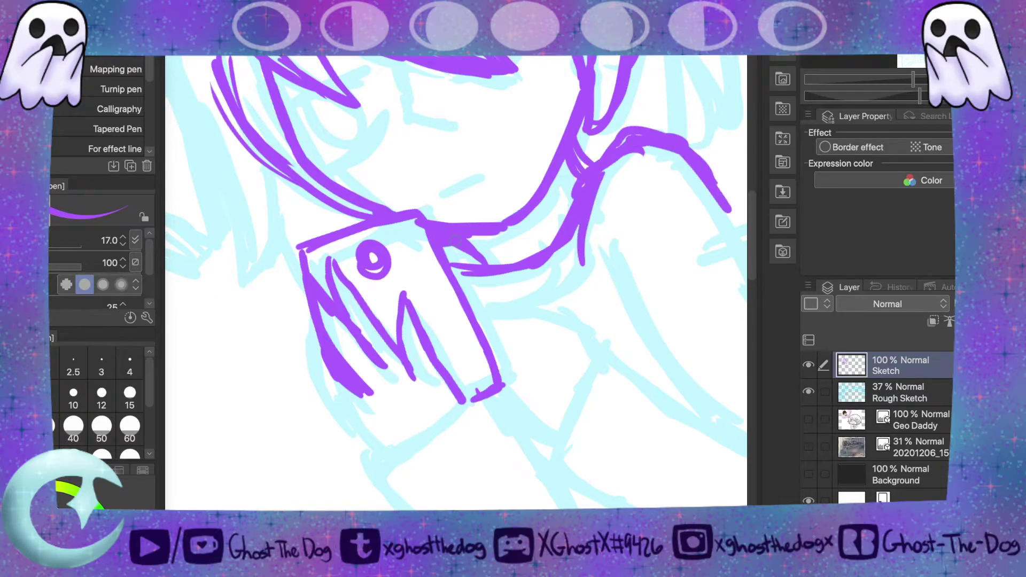
- Trace the outer contour of the hand holding the phone and close it with the line across the wrist
mouse_move(309, 313)
left_mouse_down()
mouse_move(308, 358)
mouse_move(327, 396)
left_mouse_up()
left_click_drag(307, 324, 305, 368)
left_click_drag(308, 306, 342, 422)
mouse_move(315, 388)
left_mouse_down()
mouse_move(379, 454)
mouse_move(414, 443)
mouse_move(469, 398)
left_mouse_up()
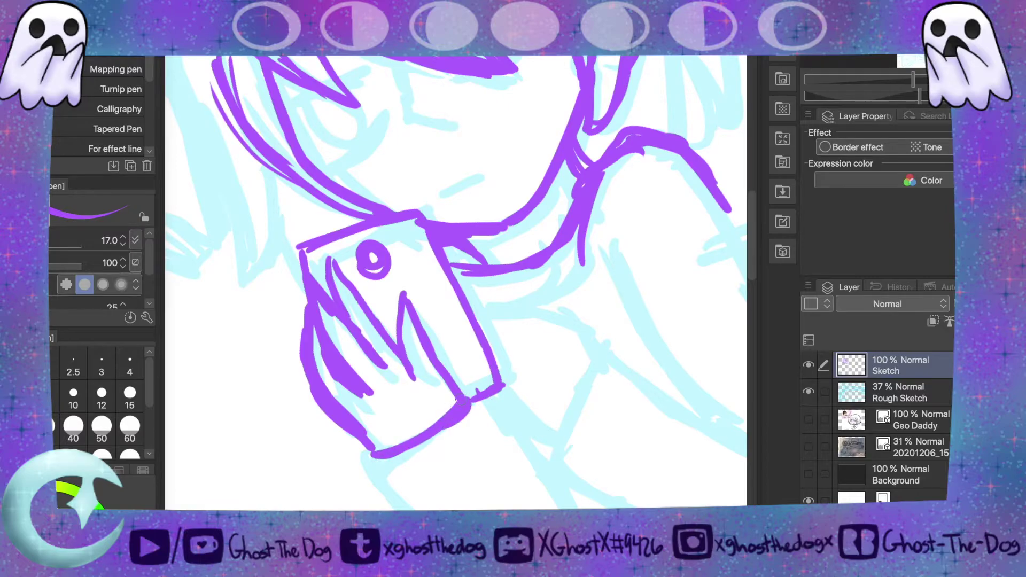
- Trace both forearm sleeves with their cuffs, the bent elbow and the outline of the upper arm
mouse_move(755, 246)
left_mouse_down()
mouse_move(753, 196)
mouse_move(769, 289)
left_mouse_up()
mouse_move(375, 264)
left_mouse_down()
mouse_move(372, 277)
mouse_move(413, 324)
left_mouse_up()
left_click_drag(376, 311, 497, 409)
left_click_drag(437, 370, 501, 414)
left_click_drag(497, 415, 526, 424)
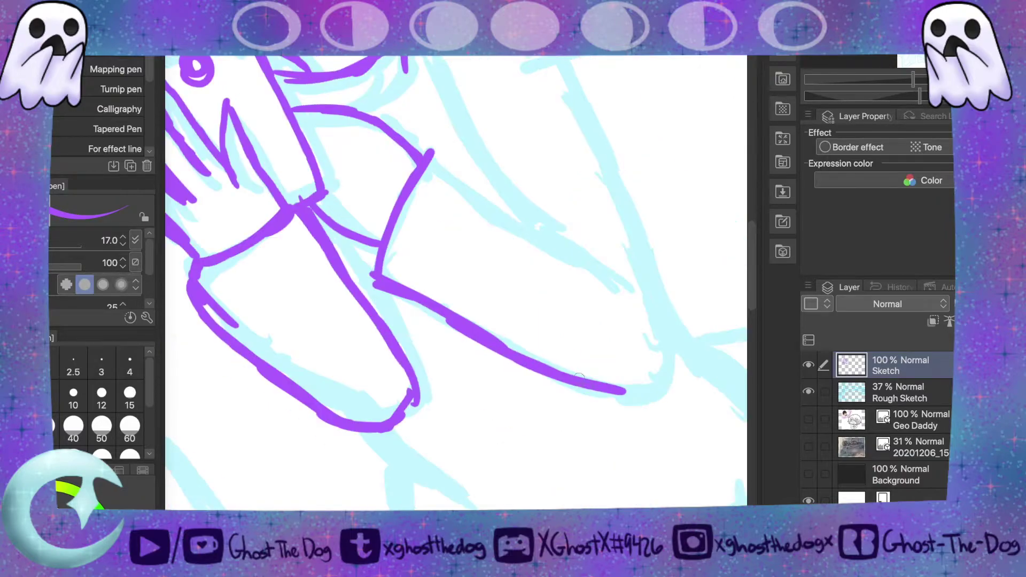
left_click_drag(575, 385, 649, 375)
mouse_move(637, 385)
left_mouse_down()
mouse_move(680, 350)
mouse_move(656, 342)
mouse_move(636, 237)
left_mouse_up()
left_click_drag(664, 321, 617, 177)
scroll(639, 260, "up", 3)
left_click_drag(422, 320, 622, 458)
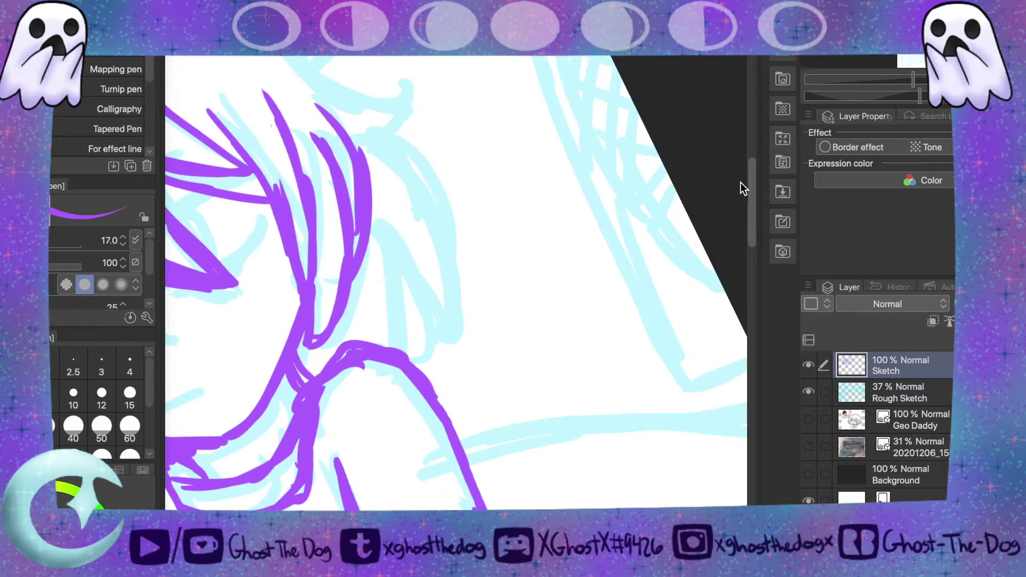
- Trace the outer hair outline from the pointed locks beside the phone over the crown to the flicked tip
left_click_drag(750, 185, 750, 179)
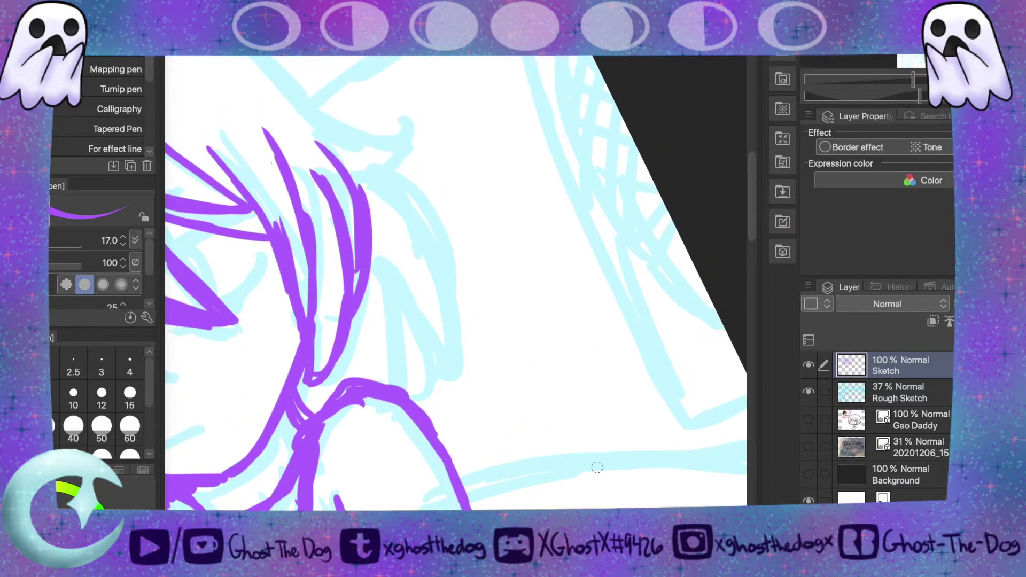
scroll(456, 283, "left", 6)
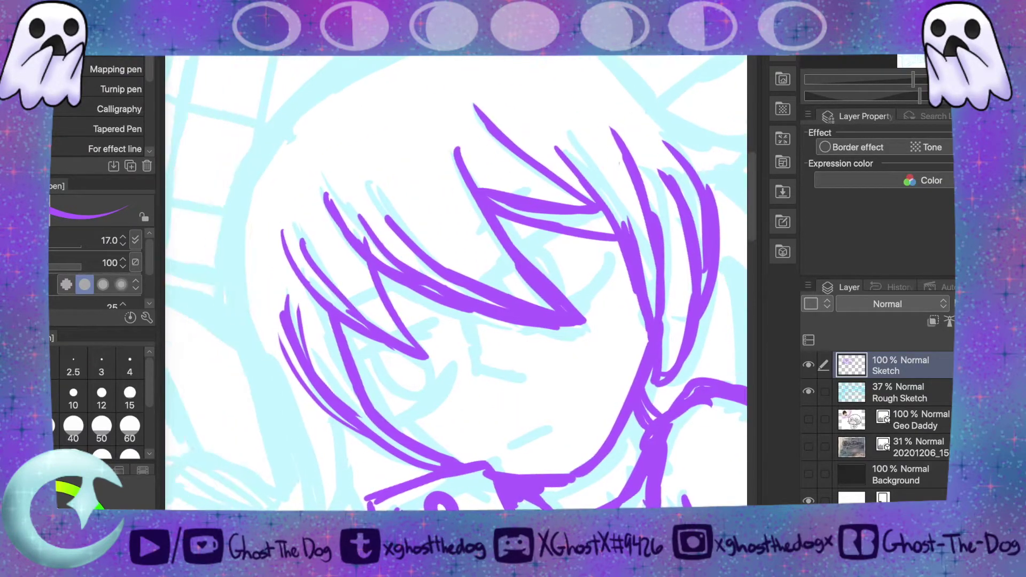
scroll(456, 283, "left", 1)
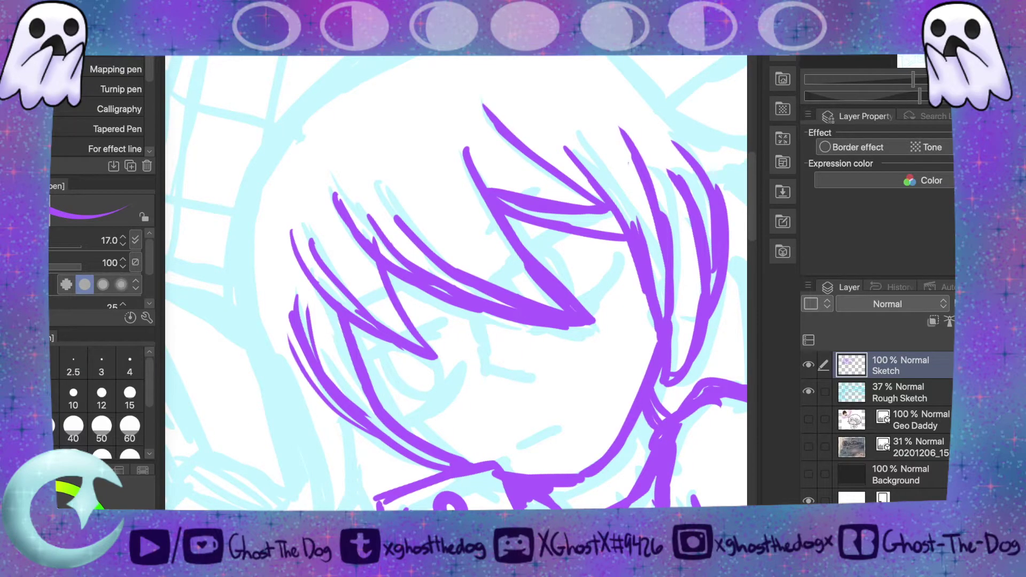
mouse_move(319, 508)
left_mouse_down()
mouse_move(252, 350)
mouse_move(245, 279)
mouse_move(271, 143)
mouse_move(369, 56)
left_mouse_up()
scroll(456, 283, "right", 5)
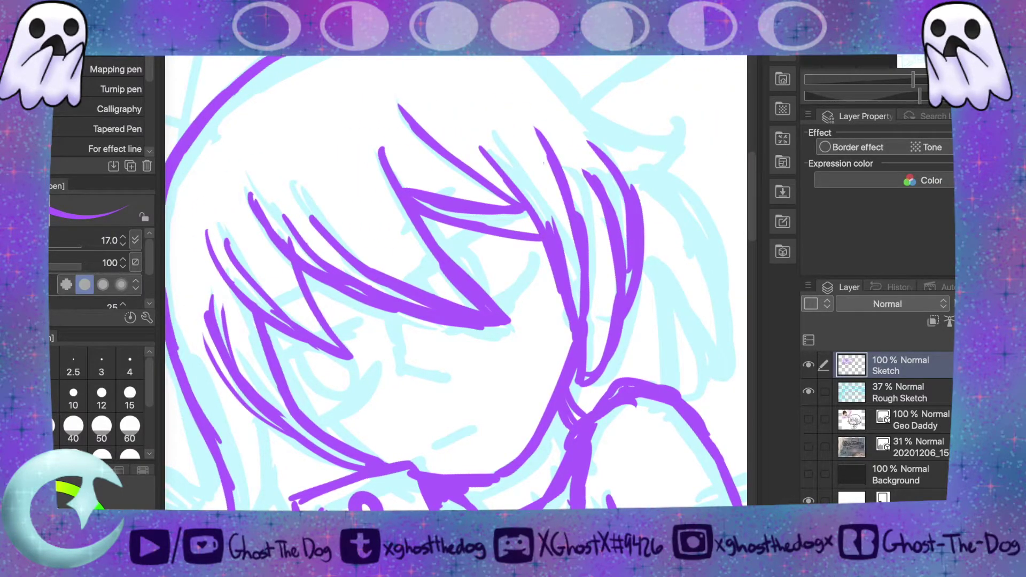
left_click_drag(261, 510, 259, 464)
left_click_drag(270, 510, 256, 430)
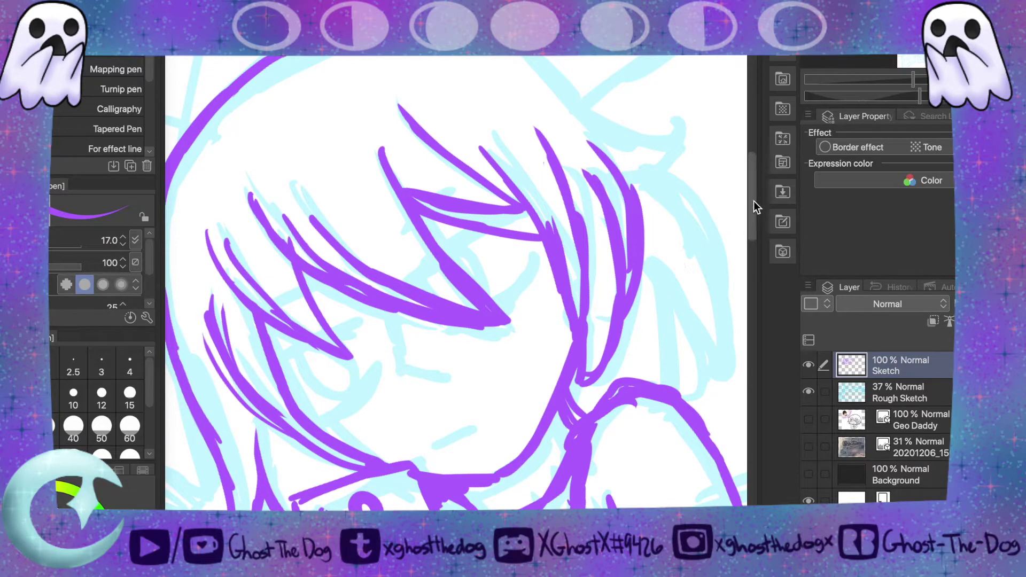
scroll(757, 206, "up", 5)
mouse_move(282, 134)
left_mouse_down()
mouse_move(365, 110)
mouse_move(322, 113)
mouse_move(462, 109)
mouse_move(420, 102)
mouse_move(507, 129)
mouse_move(578, 185)
left_mouse_up()
mouse_move(528, 130)
left_mouse_down()
mouse_move(632, 219)
mouse_move(698, 208)
mouse_move(625, 255)
left_mouse_up()
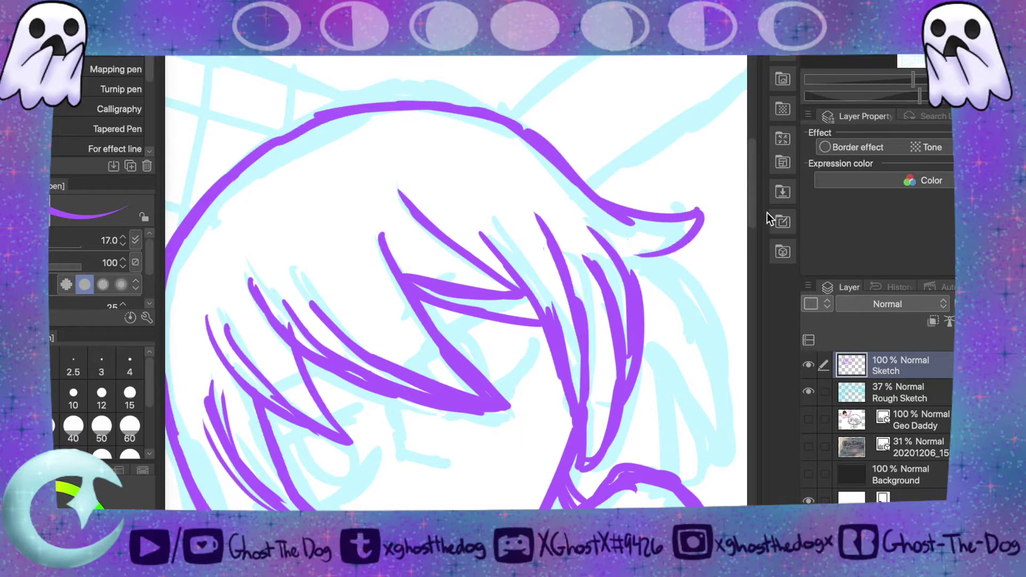
- Trace the layered locks of back hair between the flicked tip and the shoulder
left_click_drag(753, 194, 752, 230)
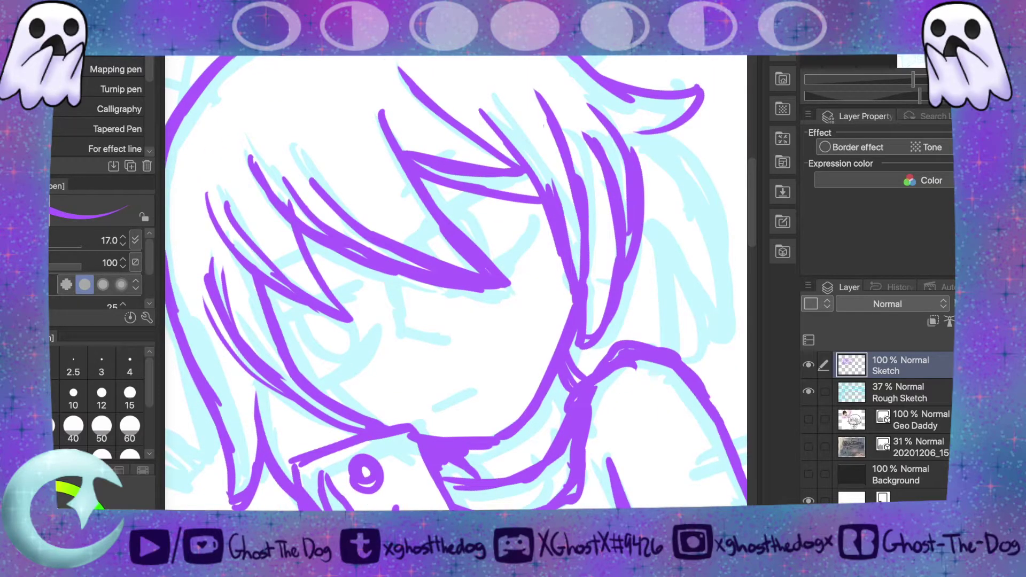
scroll(455, 283, "right", 4)
mouse_move(561, 128)
left_mouse_down()
mouse_move(623, 284)
mouse_move(622, 309)
left_mouse_up()
mouse_move(610, 227)
left_mouse_down()
mouse_move(616, 330)
mouse_move(552, 203)
mouse_move(608, 330)
mouse_move(622, 294)
left_mouse_up()
left_click_drag(566, 234, 567, 336)
left_click_drag(563, 267, 587, 350)
left_click_drag(572, 258, 569, 345)
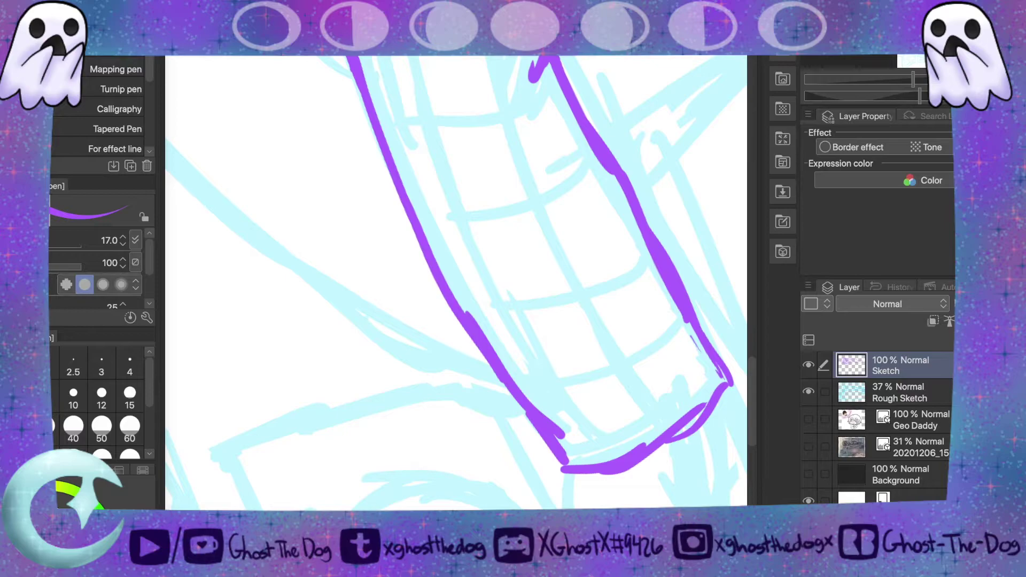
- Trace the remaining outlines of the overlapping legs, running along the outer edge of the plaid clothing
scroll(456, 282, "right", 3)
scroll(754, 398, "up", 5)
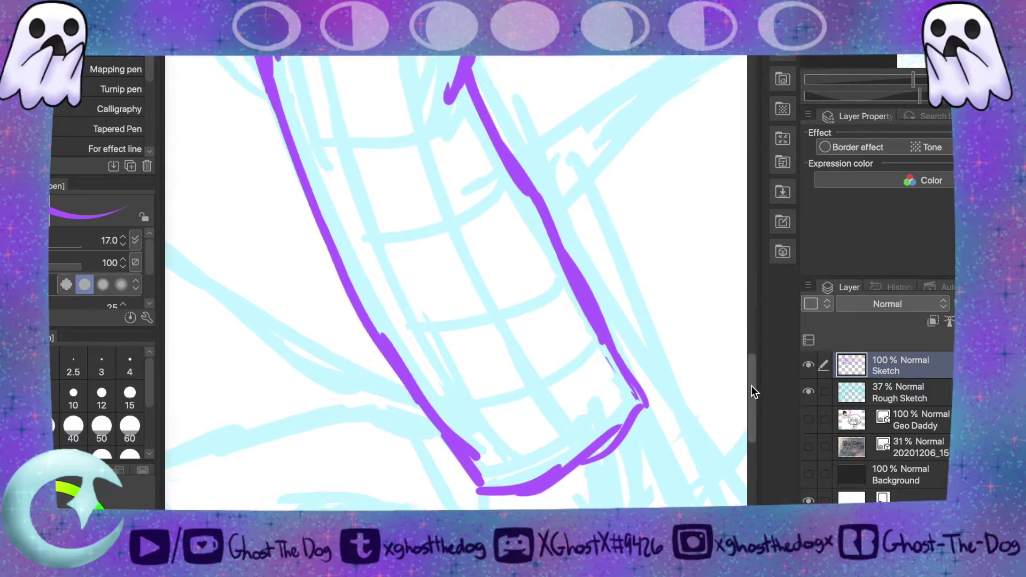
left_click_drag(481, 126, 551, 276)
mouse_move(498, 160)
left_mouse_down()
mouse_move(612, 406)
mouse_move(622, 454)
left_mouse_up()
scroll(749, 373, "down", 8)
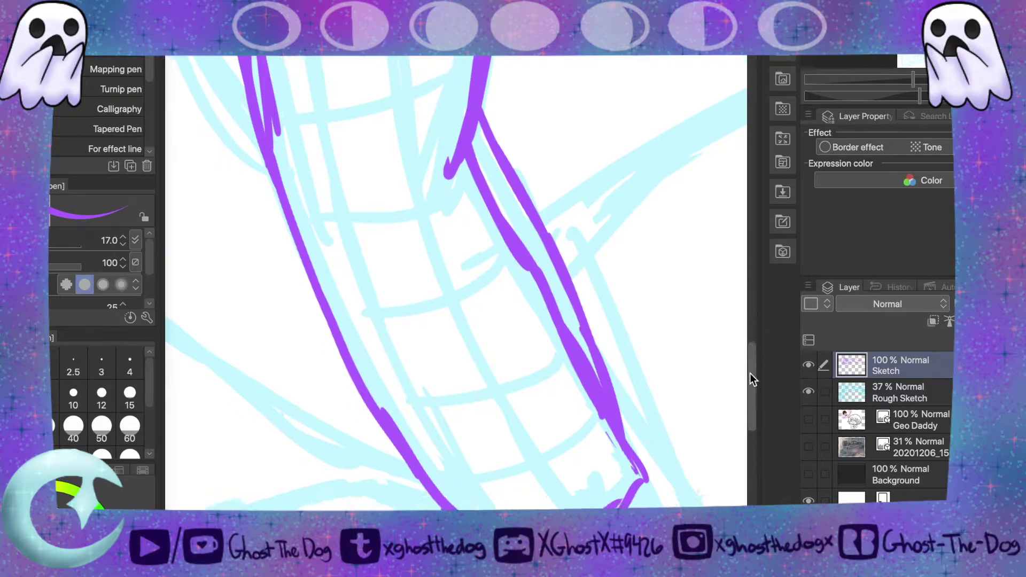
left_click_drag(479, 347, 485, 422)
mouse_move(562, 505)
left_mouse_down()
mouse_move(602, 438)
mouse_move(643, 271)
left_mouse_up()
left_click_drag(493, 440, 561, 476)
- Trace the curved headboard shape behind the character's head, including its two edges running to the canvas border
scroll(456, 283, "left", 7)
left_click_drag(753, 379, 738, 294)
scroll(455, 283, "down", 5)
scroll(456, 283, "right", 1)
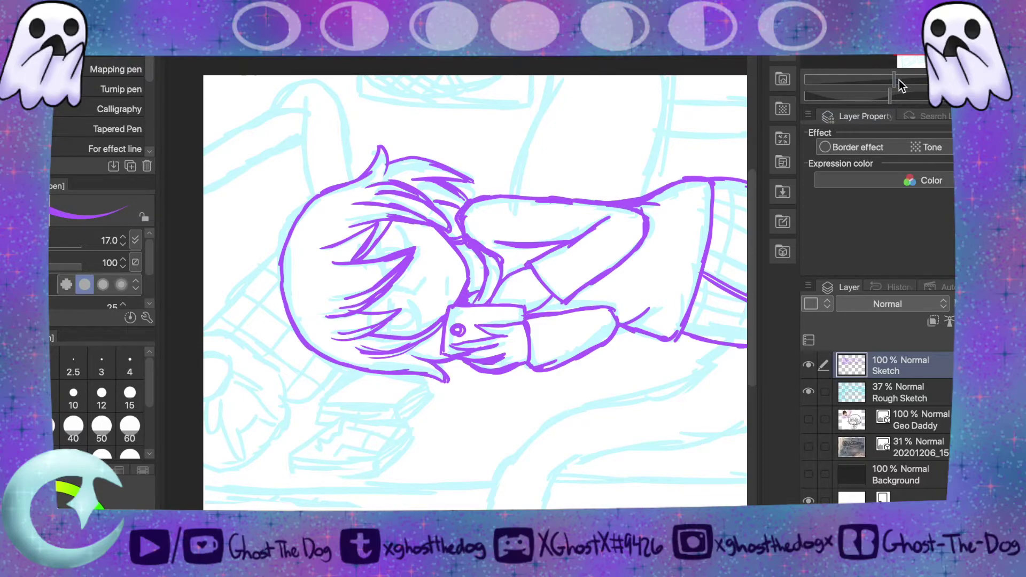
mouse_move(543, 172)
left_mouse_down()
mouse_move(576, 194)
mouse_move(580, 241)
left_mouse_up()
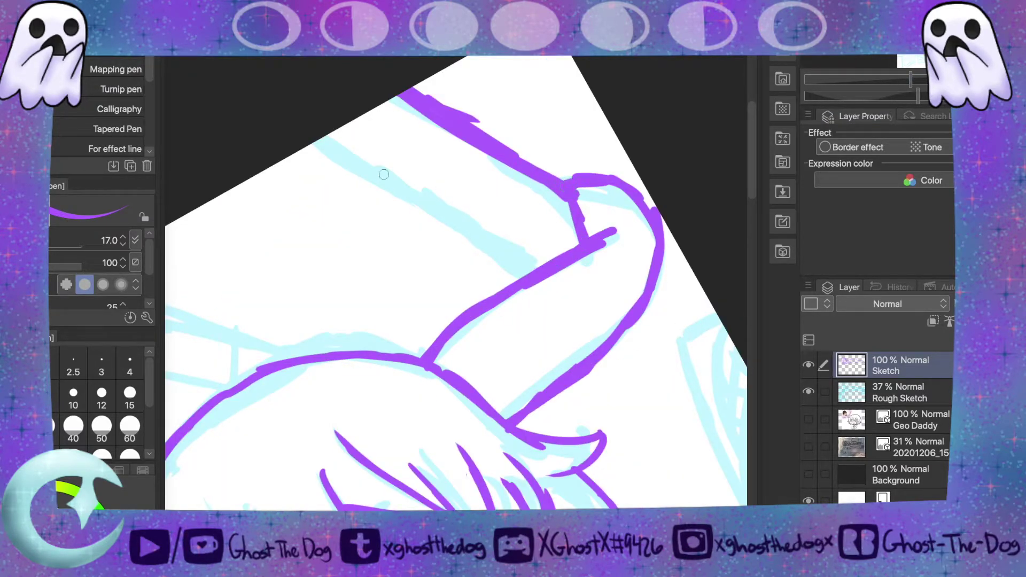
left_click_drag(317, 141, 539, 265)
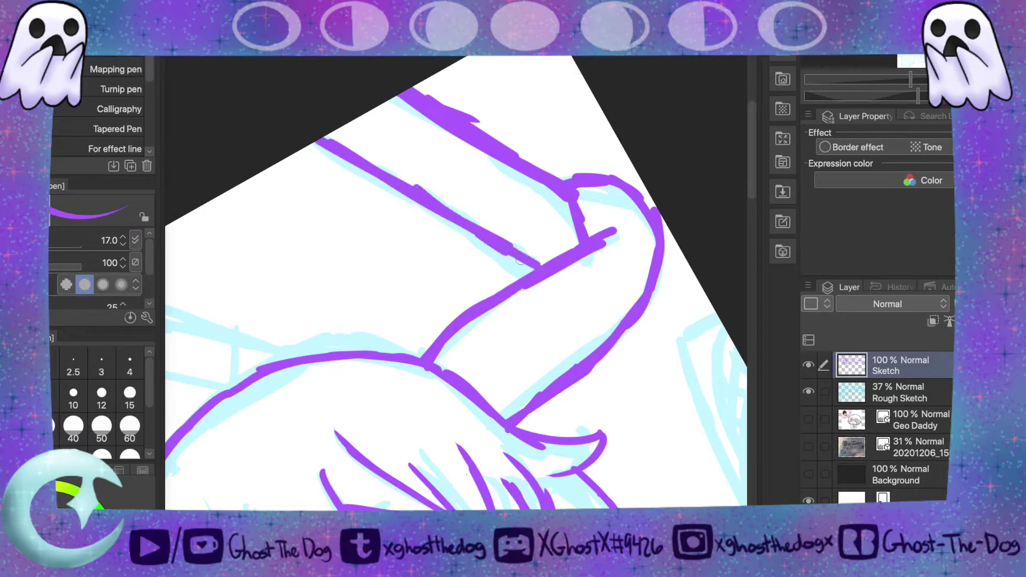
- Trace the rounded outline of the cushion at the canvas edge, beside the checked pillow behind the character's head
left_click_drag(916, 95, 894, 102)
left_click_drag(748, 157, 765, 261)
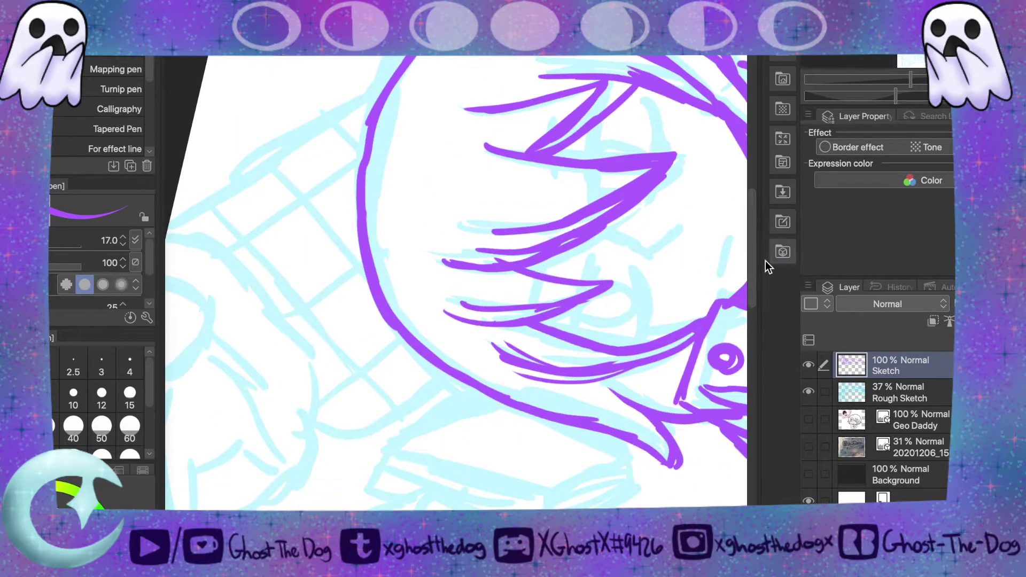
scroll(456, 284, "left", 4)
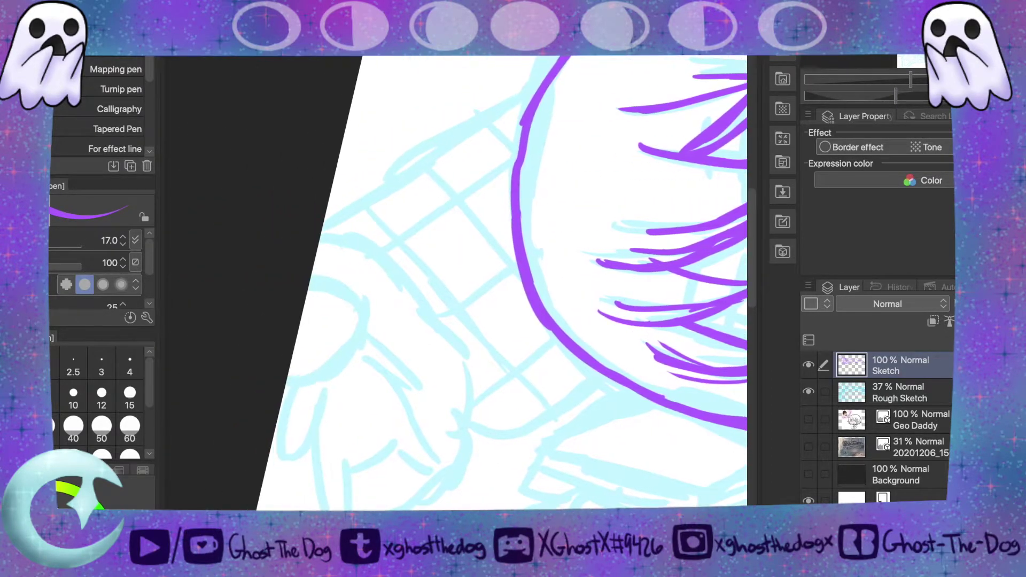
mouse_move(412, 508)
left_mouse_down()
mouse_move(419, 272)
mouse_move(379, 239)
mouse_move(315, 228)
left_mouse_up()
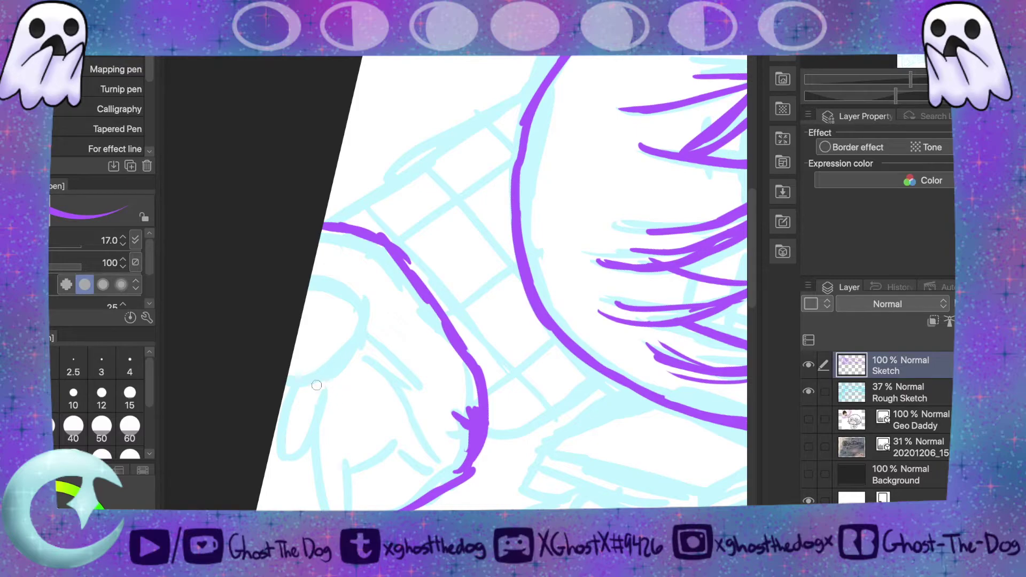
- Trace the small chibi figure's head on the rounded cushion, with its fringe and the hair framing the face
left_click_drag(357, 287, 365, 346)
left_click_drag(304, 306, 353, 308)
mouse_move(290, 369)
left_mouse_down()
mouse_move(327, 369)
mouse_move(361, 350)
left_mouse_up()
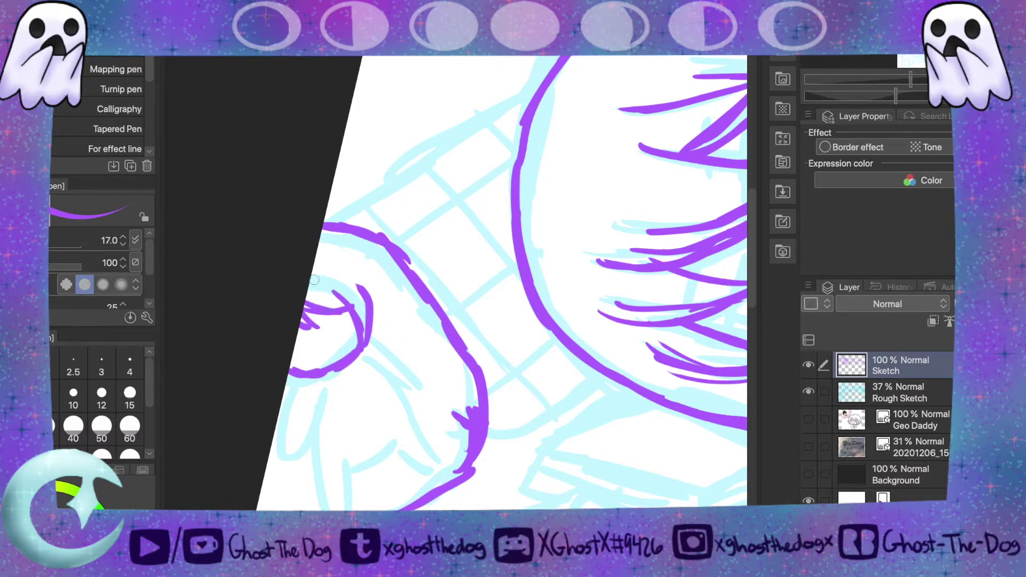
mouse_move(316, 256)
left_mouse_down()
mouse_move(374, 278)
mouse_move(355, 260)
mouse_move(407, 336)
mouse_move(388, 348)
left_mouse_up()
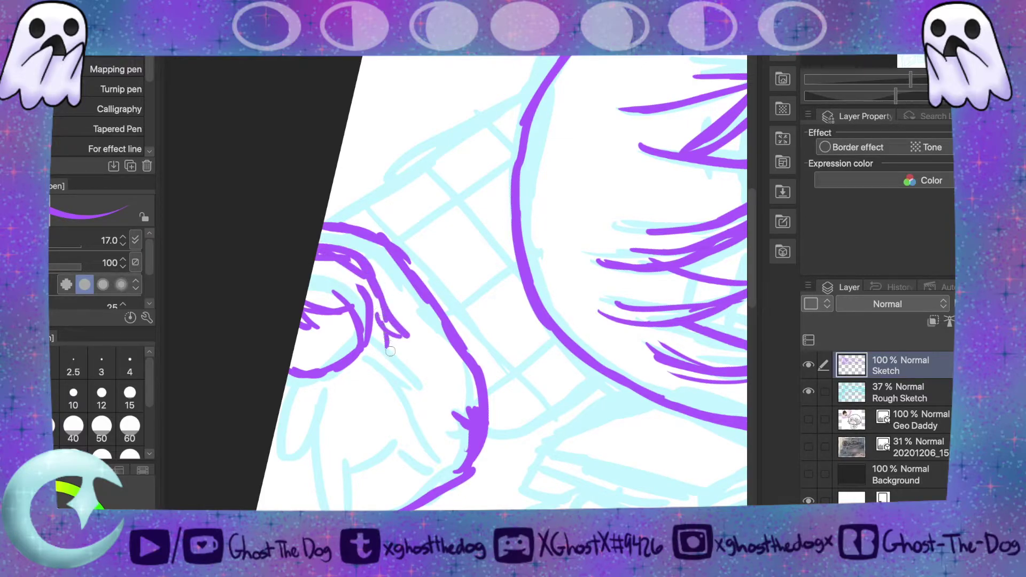
- Trace the chibi figure's arms, flared dress and feet, and add its facial features
left_click_drag(344, 506, 364, 495)
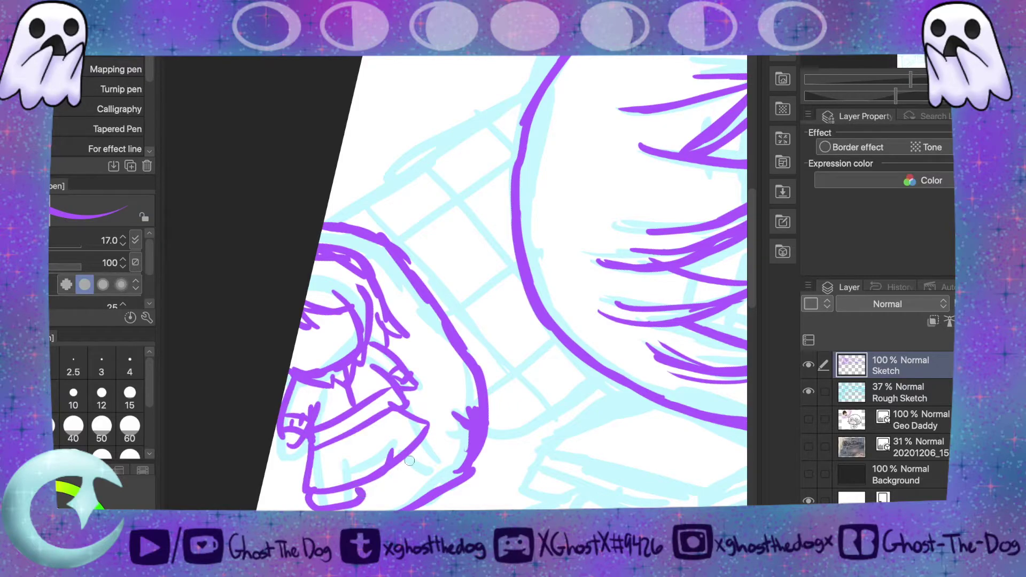
left_click_drag(404, 460, 432, 434)
left_click_drag(422, 453, 433, 429)
left_click_drag(414, 463, 441, 482)
mouse_move(422, 439)
left_mouse_down()
mouse_move(439, 475)
mouse_move(430, 470)
left_mouse_up()
mouse_move(318, 314)
left_mouse_down()
mouse_move(353, 331)
mouse_move(297, 357)
mouse_move(329, 356)
mouse_move(339, 338)
left_mouse_up()
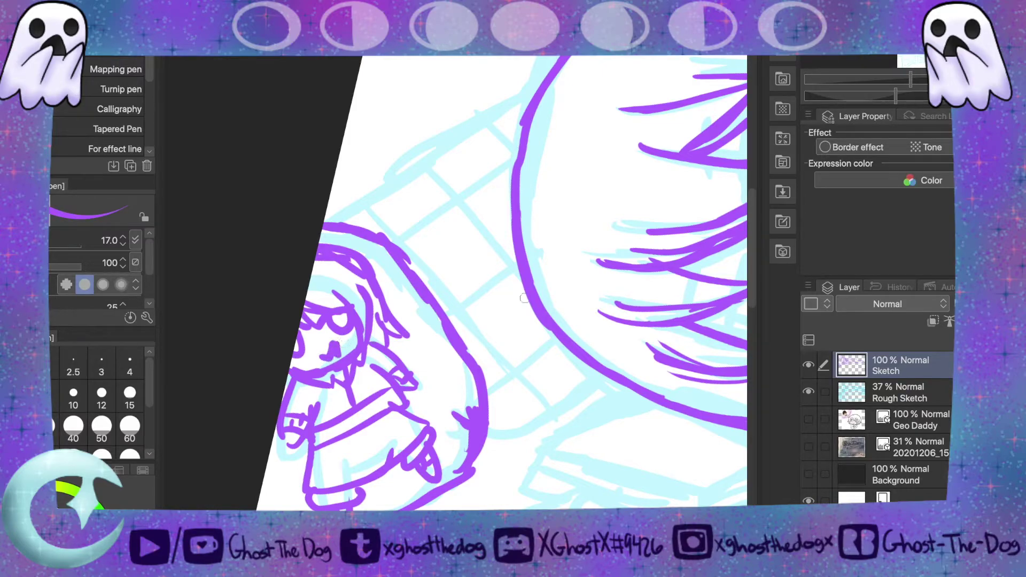
- Trace the checked pillow's upper and lower edges behind the character's head and fill it with crossing check lines
mouse_move(756, 287)
left_mouse_down()
mouse_move(757, 303)
mouse_move(756, 290)
left_mouse_up()
mouse_move(490, 420)
left_mouse_down()
mouse_move(511, 425)
mouse_move(623, 362)
mouse_move(598, 367)
left_mouse_up()
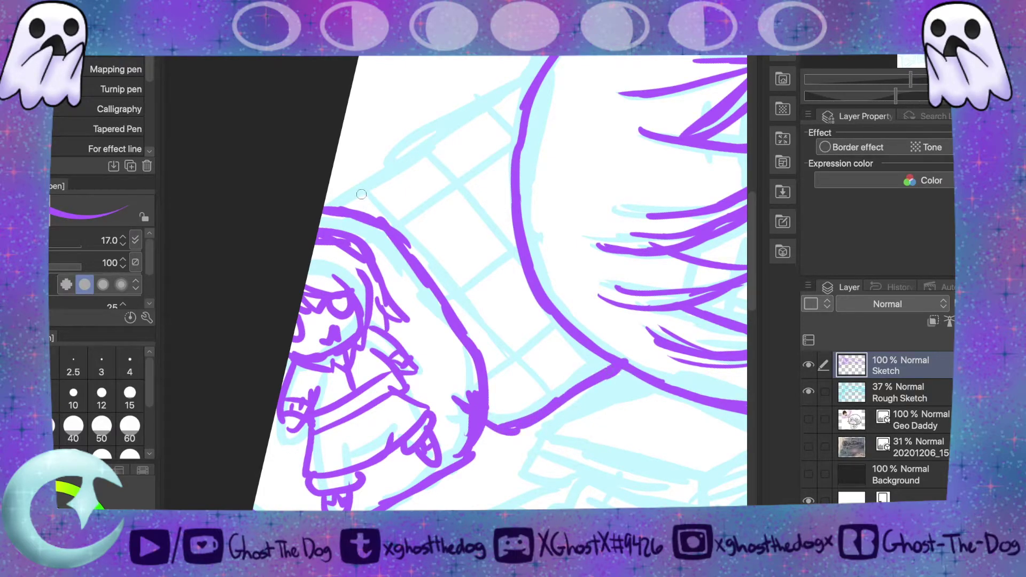
left_click_drag(754, 256, 756, 239)
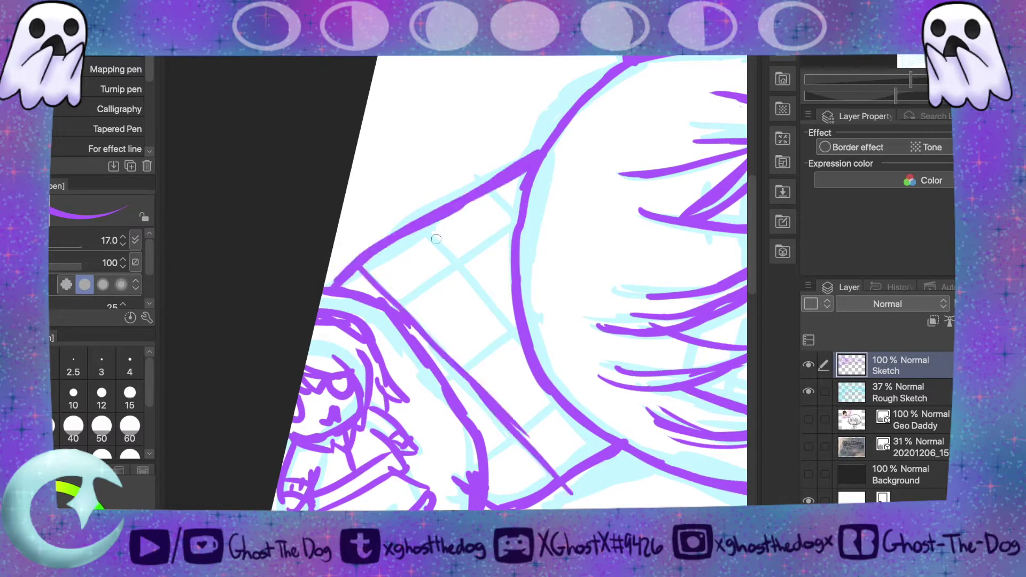
left_click_drag(422, 229, 521, 342)
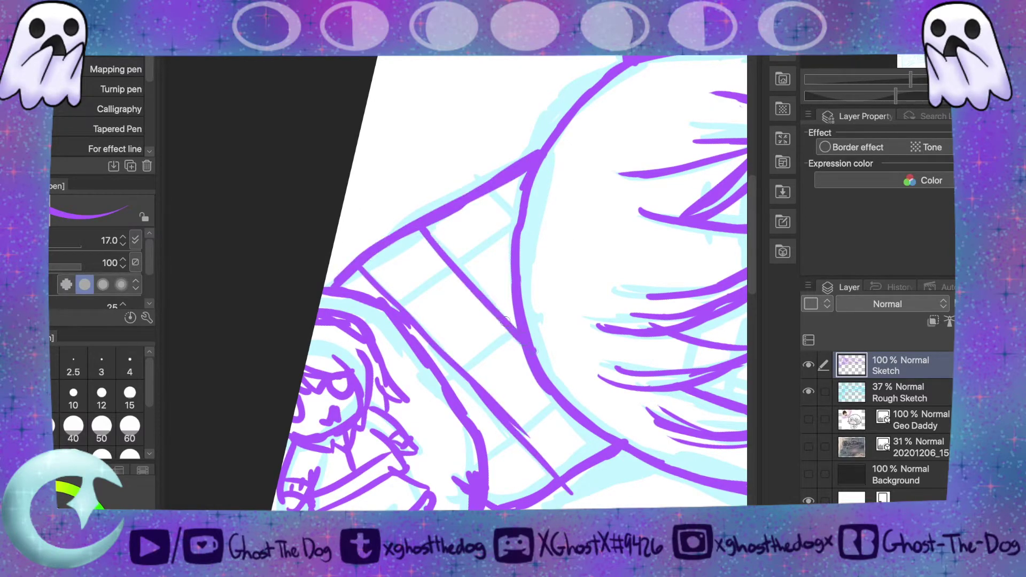
left_click_drag(400, 290, 529, 207)
left_click_drag(445, 373, 514, 322)
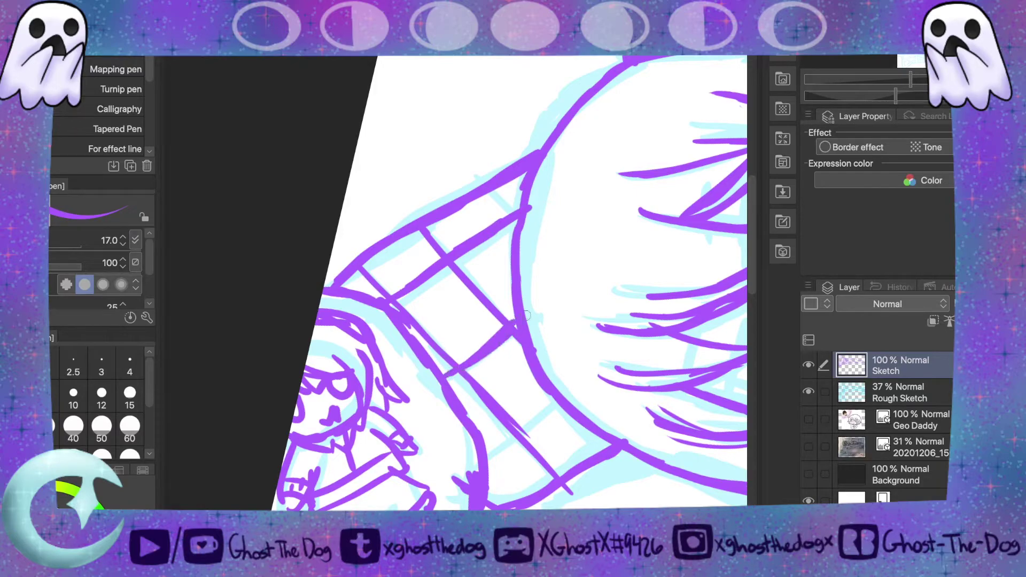
left_click_drag(490, 458, 561, 405)
left_click_drag(521, 434, 560, 405)
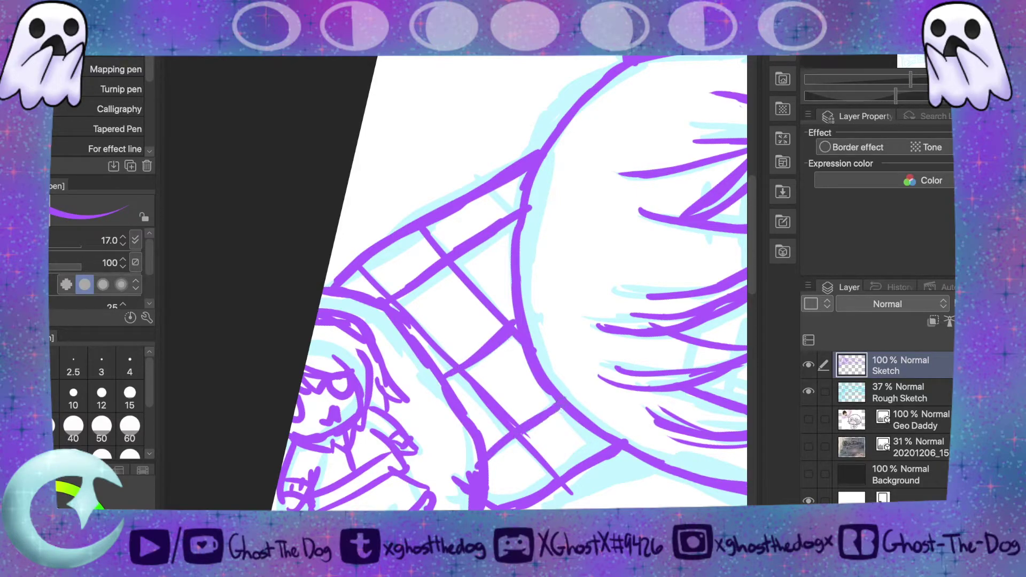
- Trace the nightstand's two vertical side edges below the tabletop and its slanted base
mouse_move(756, 229)
left_mouse_down()
mouse_move(756, 253)
mouse_move(802, 351)
mouse_move(803, 339)
mouse_move(568, 277)
left_mouse_up()
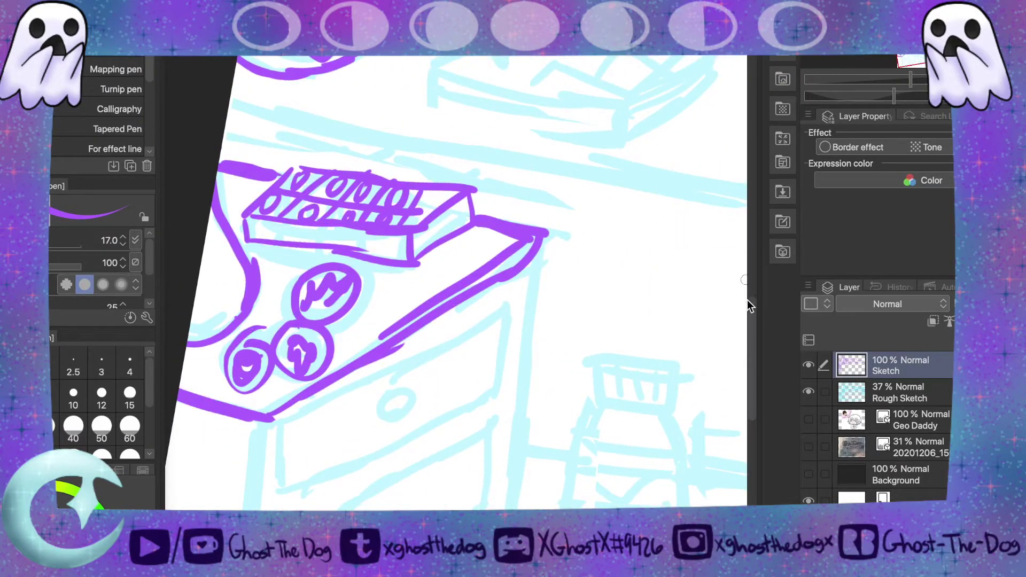
left_click_drag(752, 337, 752, 339)
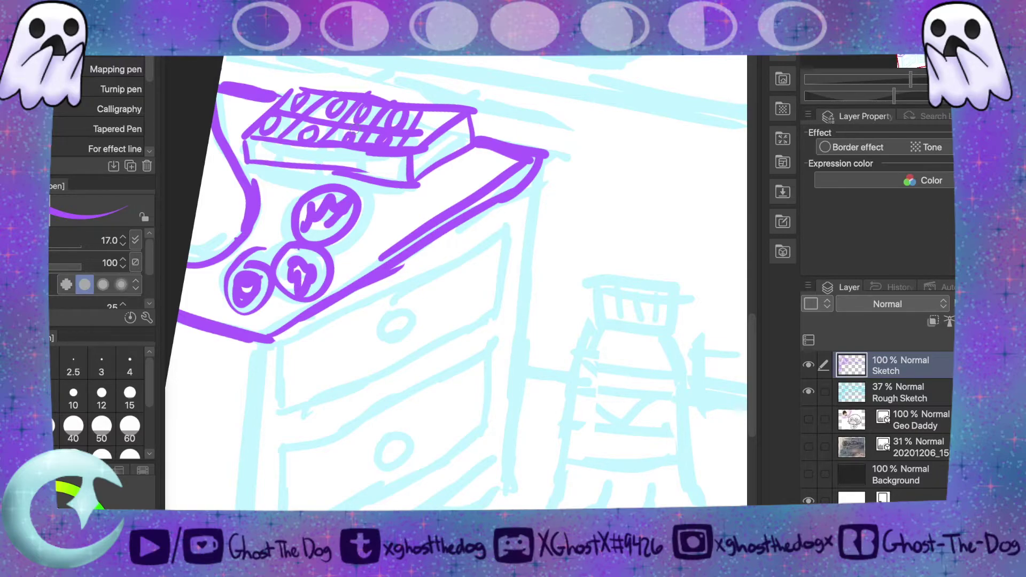
left_click_drag(267, 341, 245, 510)
key("super+z")
key("super+z")
key("super+z")
key("super+z")
mouse_move(242, 511)
left_mouse_down()
mouse_move(253, 359)
mouse_move(268, 340)
left_mouse_up()
left_click_drag(536, 159, 510, 460)
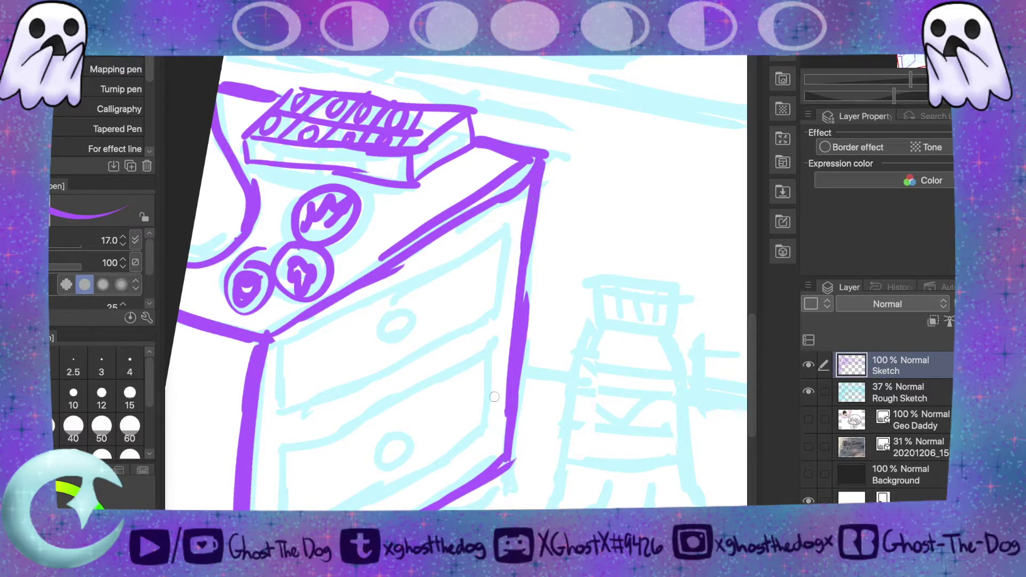
mouse_move(447, 508)
left_mouse_down()
mouse_move(486, 501)
mouse_move(507, 474)
mouse_move(528, 269)
left_mouse_up()
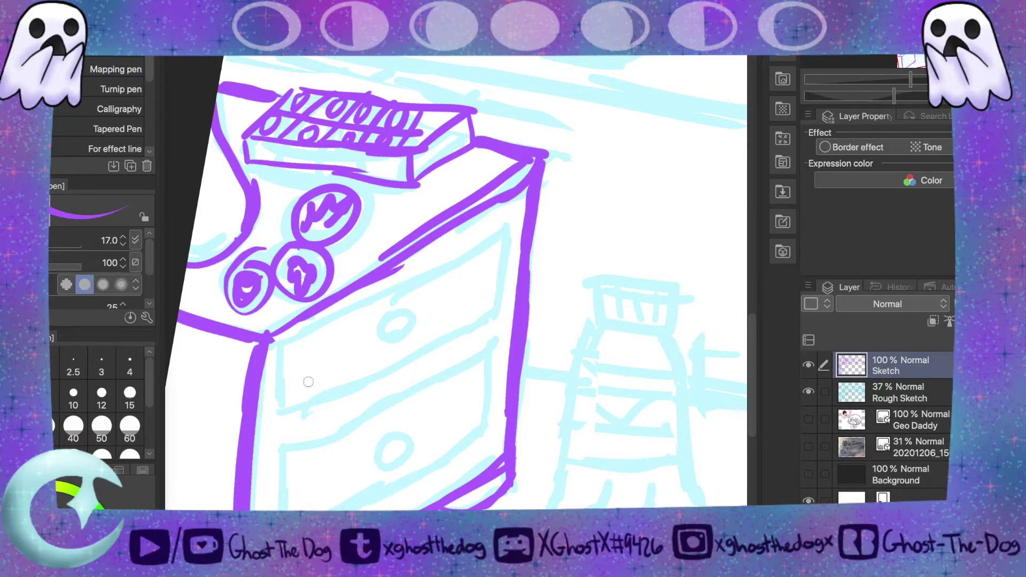
- Trace the nightstand's two drawer fronts, each with an oval knob
mouse_move(277, 348)
left_mouse_down()
mouse_move(286, 407)
mouse_move(406, 367)
mouse_move(475, 331)
left_mouse_up()
key("ctrl+z")
key("ctrl+z")
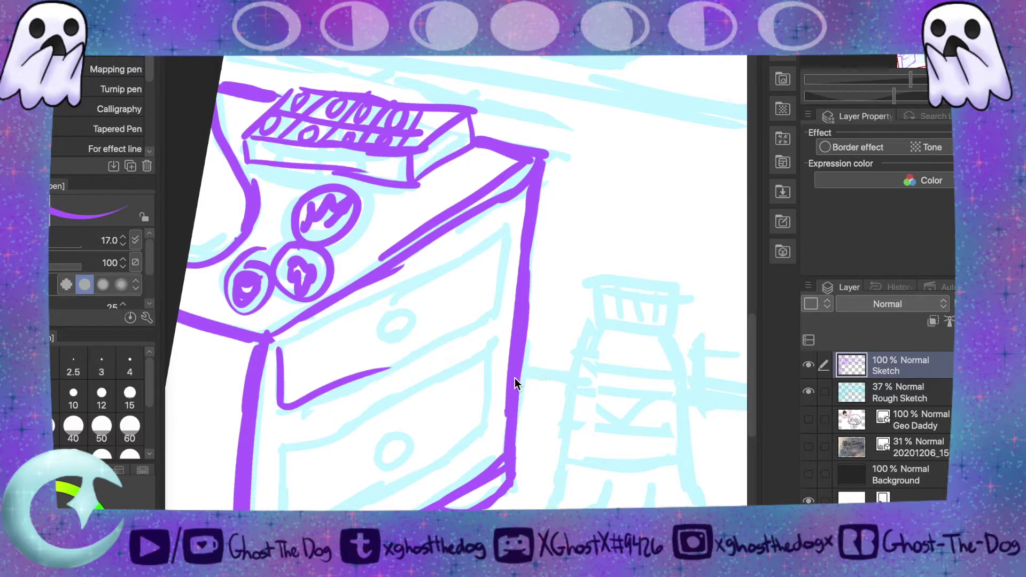
left_click_drag(319, 394, 508, 320)
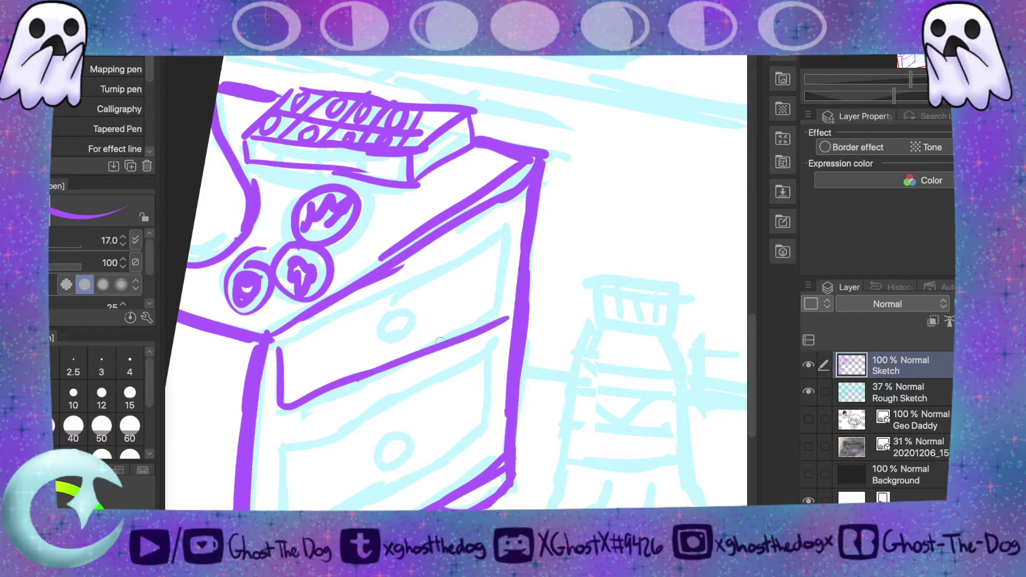
key("ctrl+z")
mouse_move(403, 360)
left_mouse_down()
mouse_move(489, 314)
mouse_move(498, 241)
left_mouse_up()
left_click_drag(493, 291, 504, 222)
left_click_drag(277, 338, 510, 219)
mouse_move(382, 333)
left_mouse_down()
mouse_move(406, 311)
mouse_move(413, 324)
left_mouse_up()
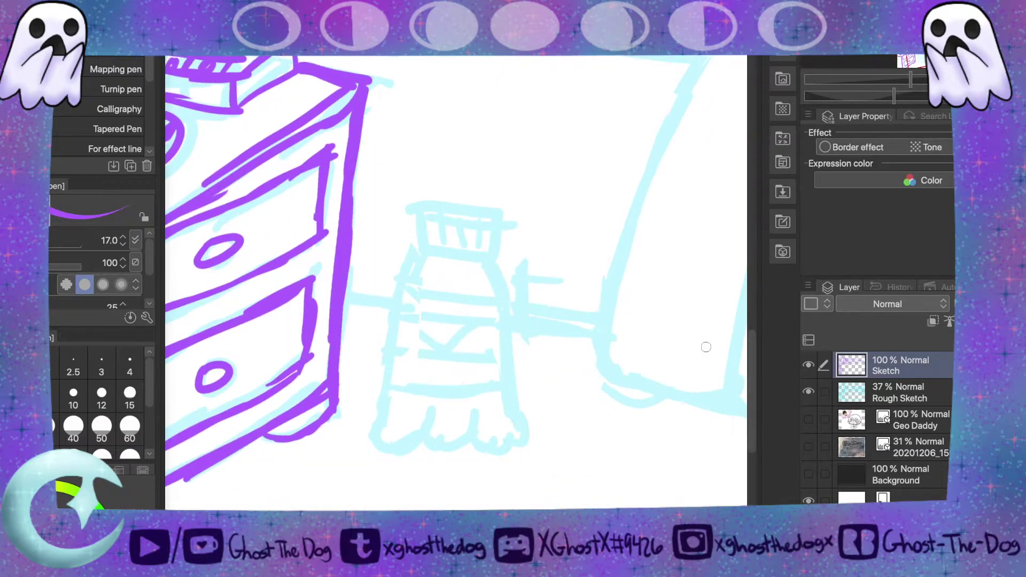
- Trace the ribbed cap and the curved shoulders of the bottle standing beside the nightstand
mouse_move(416, 209)
left_mouse_down()
mouse_move(421, 247)
mouse_move(491, 258)
mouse_move(500, 215)
mouse_move(412, 208)
mouse_move(464, 219)
mouse_move(514, 212)
mouse_move(440, 242)
mouse_move(475, 248)
mouse_move(398, 297)
left_mouse_up()
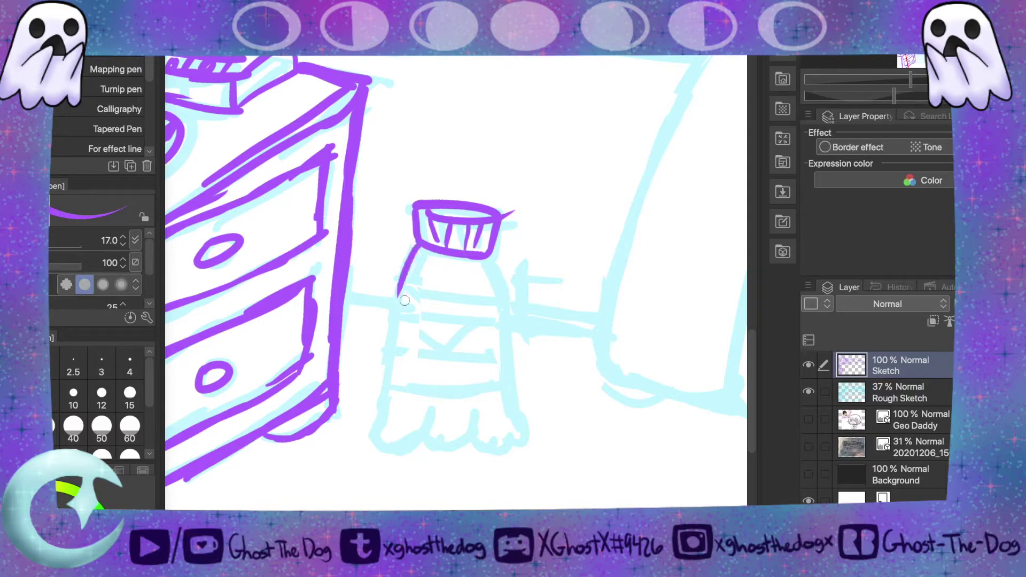
left_click_drag(488, 258, 502, 295)
left_click_drag(398, 293, 405, 327)
left_click_drag(417, 256, 396, 302)
left_click_drag(500, 293, 492, 327)
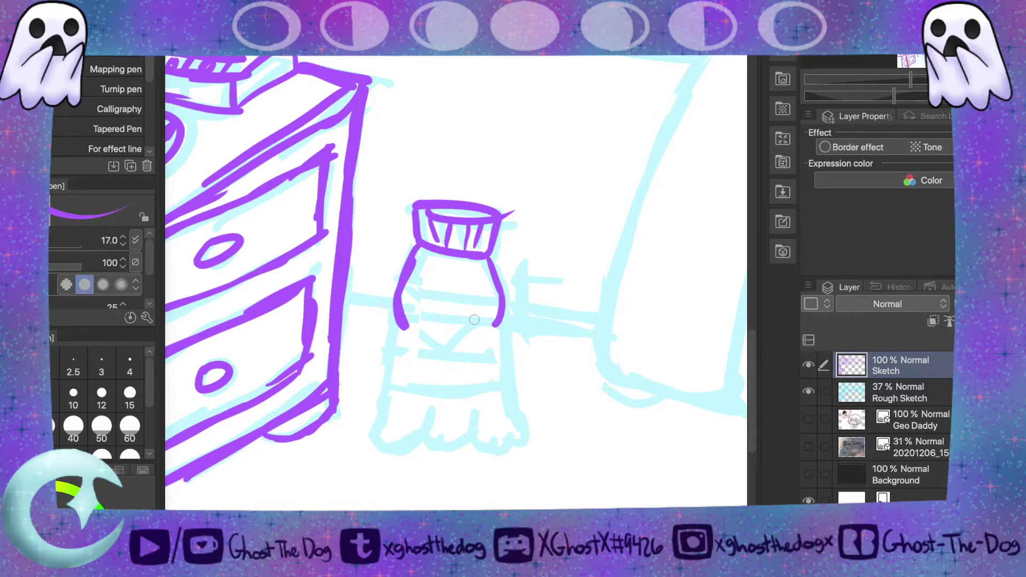
- Trace the bottle's label bands, straight sides and lobed base
mouse_move(403, 330)
left_mouse_down()
mouse_move(401, 353)
mouse_move(442, 370)
mouse_move(494, 364)
mouse_move(488, 373)
mouse_move(503, 370)
mouse_move(496, 312)
left_mouse_up()
left_click_drag(403, 309, 499, 307)
left_click_drag(408, 323, 497, 322)
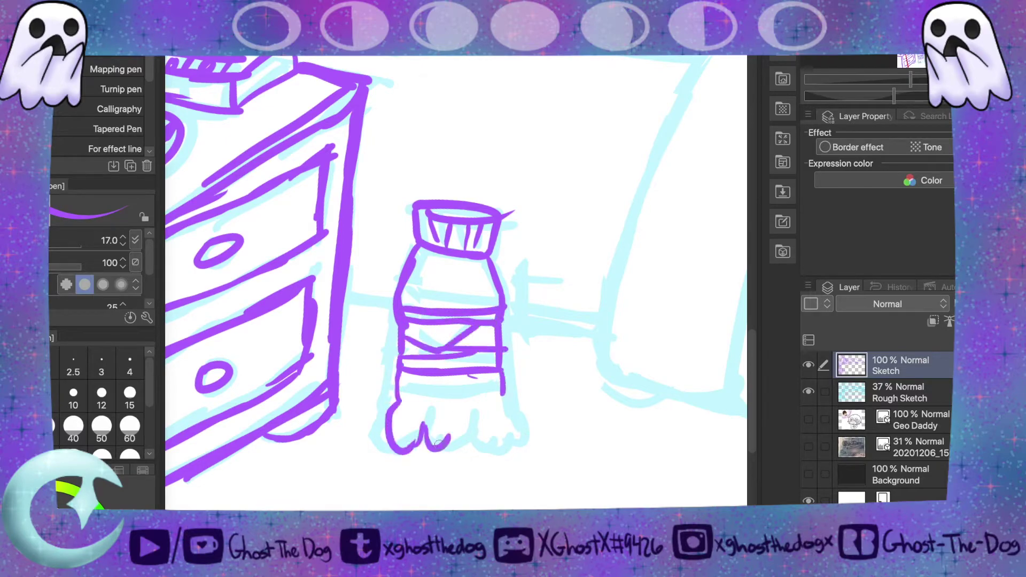
left_click_drag(478, 434, 495, 453)
- Select the traced bottle with the Selection pen, then rotate it upright and reposition it beside the nightstand
left_click_drag(894, 101, 889, 100)
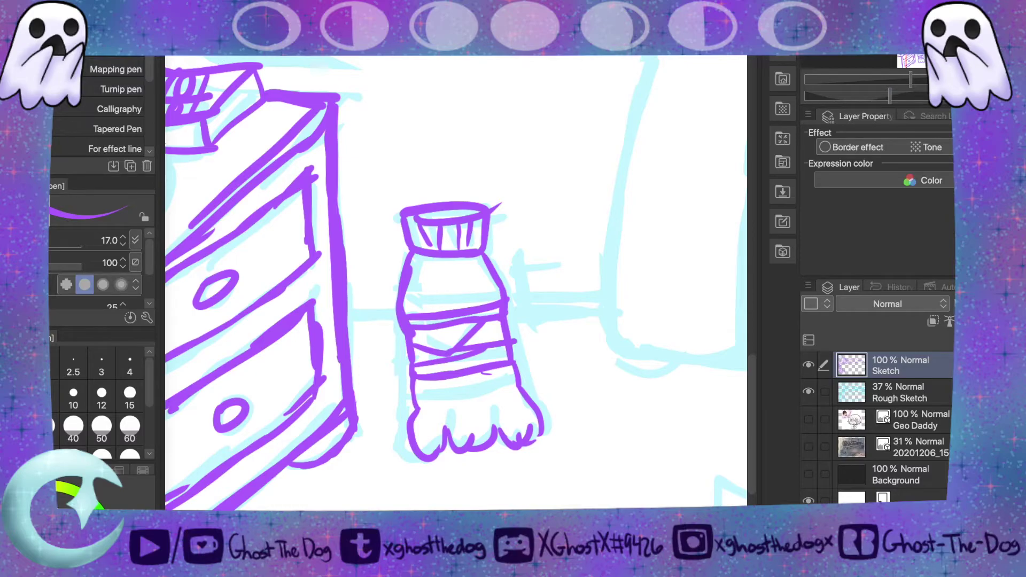
left_click(27, 97)
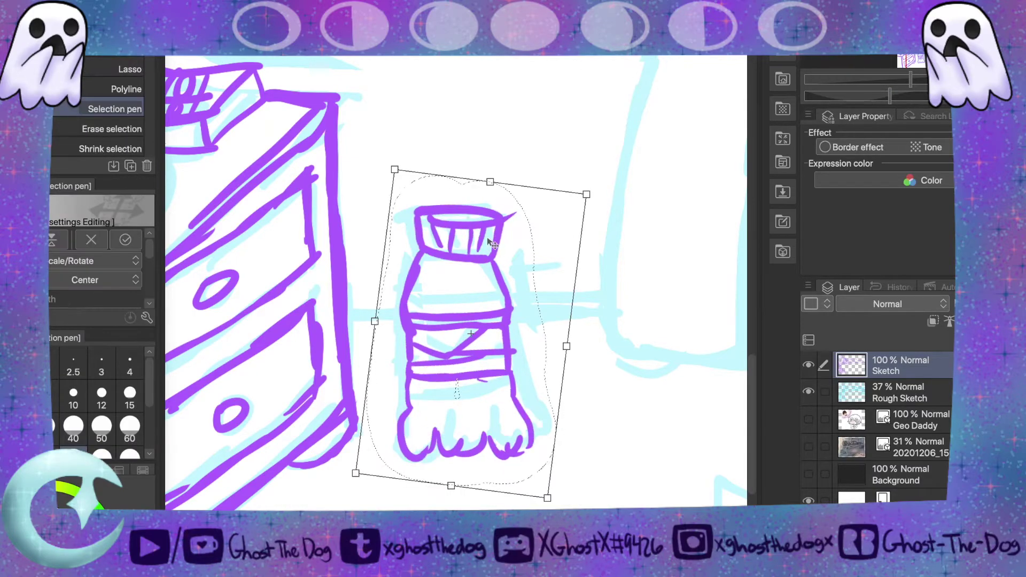
left_click_drag(492, 243, 500, 250)
left_click_drag(496, 246, 496, 240)
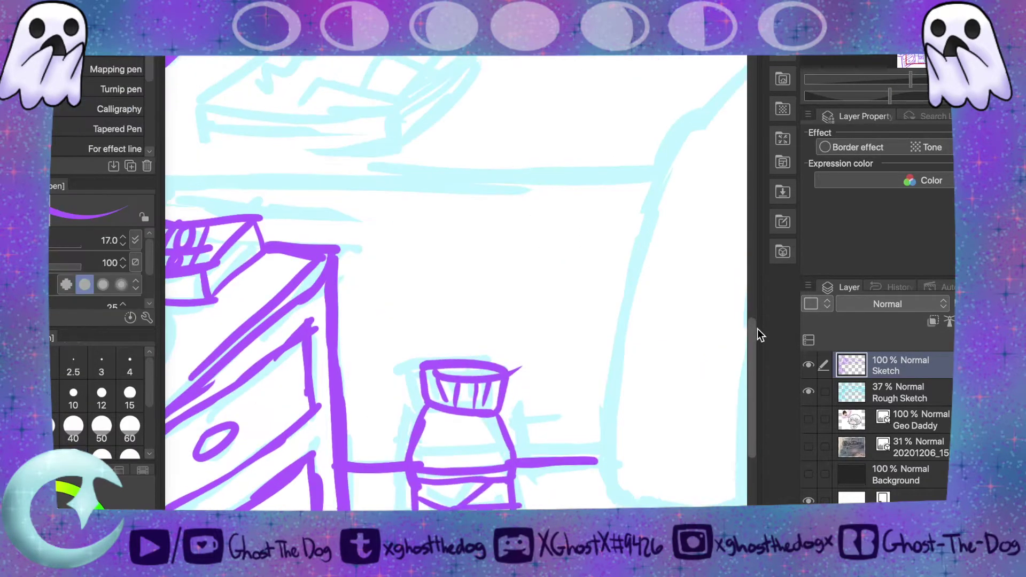
- Trace the bed's curved outer side edge, running up from the horizontal line behind the bottle
left_click_drag(755, 330, 756, 328)
left_click_drag(599, 457, 609, 508)
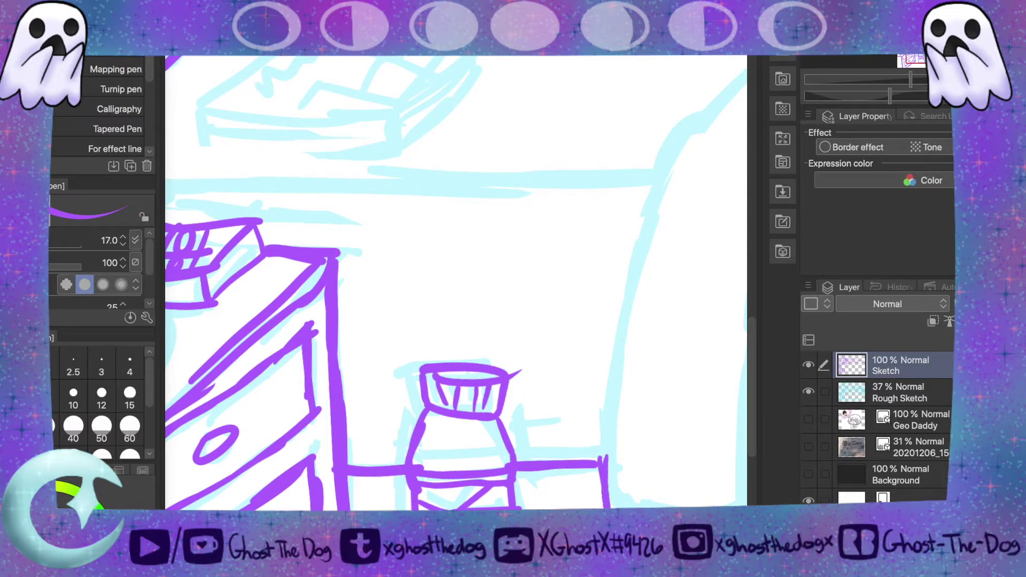
left_click_drag(602, 457, 725, 104)
left_click_drag(727, 103, 702, 124)
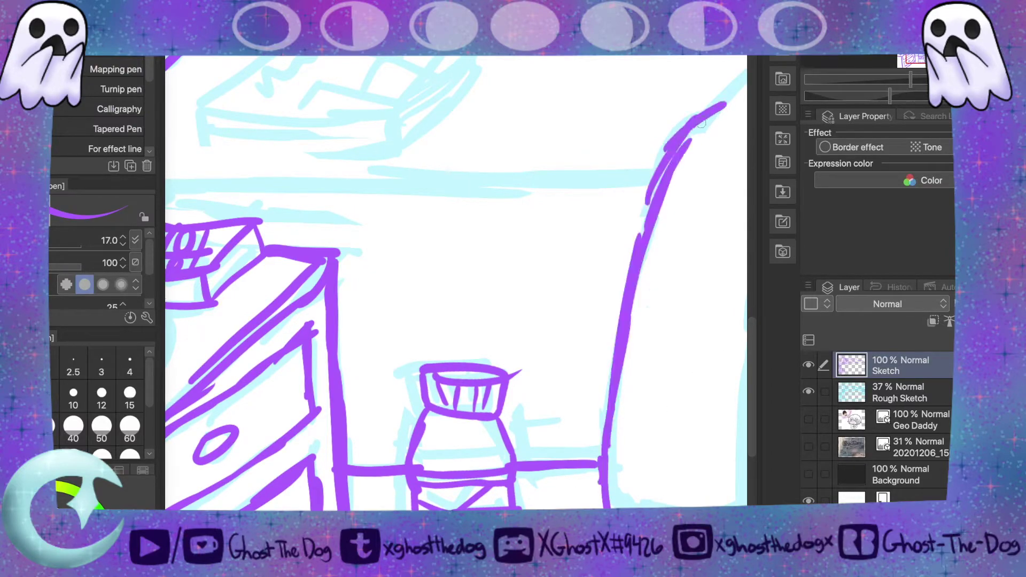
- Trace the front face and slanted side edges of the lower box in the stack below the checked pillow
left_click_drag(755, 327, 746, 267)
mouse_move(906, 76)
left_mouse_down()
mouse_move(894, 81)
mouse_move(918, 82)
mouse_move(908, 85)
left_mouse_up()
mouse_move(460, 513)
left_mouse_down()
mouse_move(478, 513)
mouse_move(441, 513)
left_mouse_up()
mouse_move(286, 405)
left_mouse_down()
mouse_move(290, 427)
mouse_move(407, 441)
mouse_move(460, 434)
mouse_move(459, 410)
left_mouse_up()
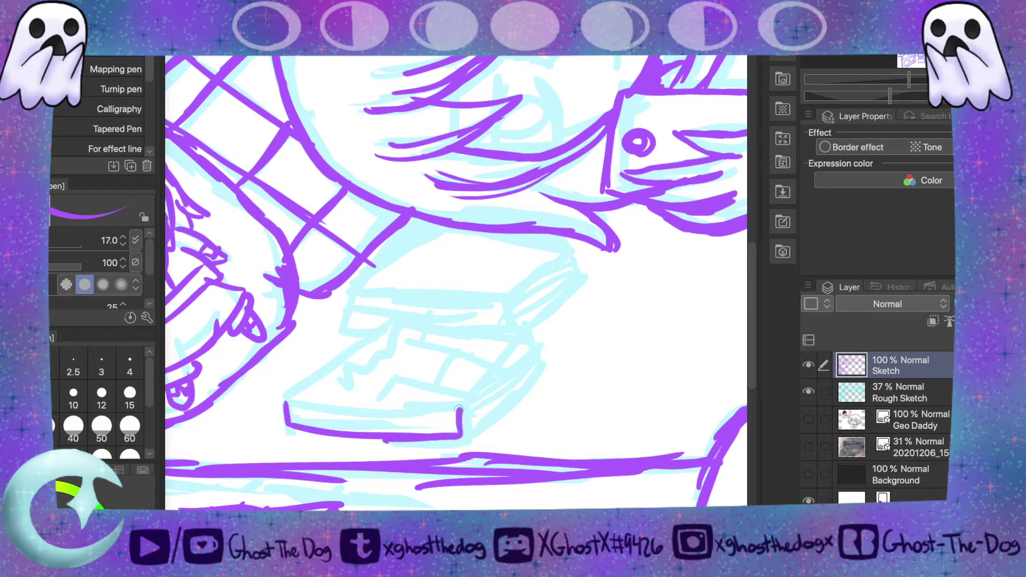
mouse_move(286, 402)
left_mouse_down()
mouse_move(452, 408)
mouse_move(517, 353)
mouse_move(516, 340)
left_mouse_up()
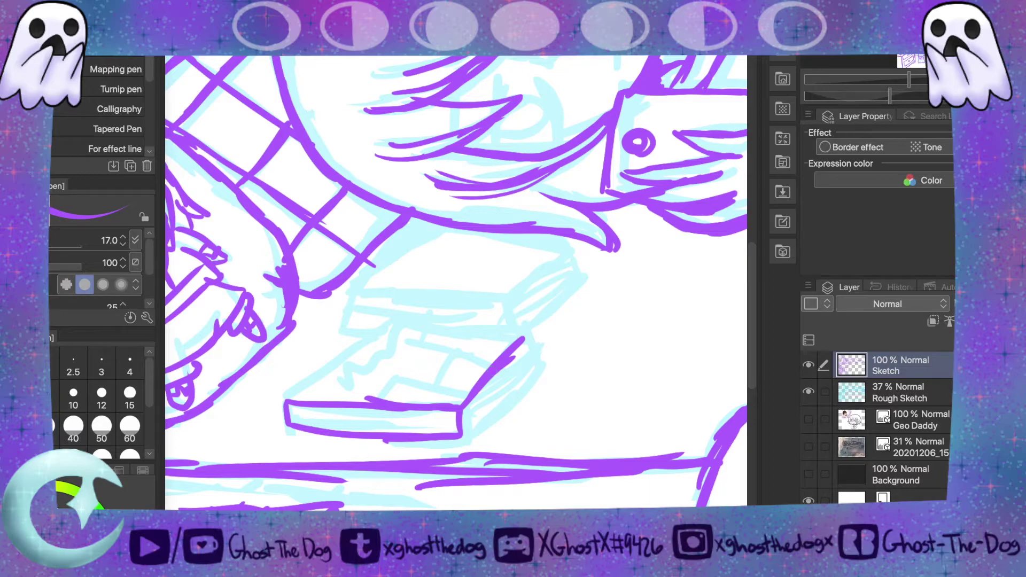
mouse_move(464, 435)
left_mouse_down()
mouse_move(536, 358)
mouse_move(524, 339)
mouse_move(535, 364)
left_mouse_up()
mouse_move(289, 398)
left_mouse_down()
mouse_move(529, 333)
mouse_move(367, 317)
mouse_move(351, 291)
mouse_move(400, 289)
left_mouse_up()
- Trace the bed's bottom edge along the floor and the inner vertical edge curving up from it
scroll(456, 282, "down", 7)
scroll(456, 282, "right", 8)
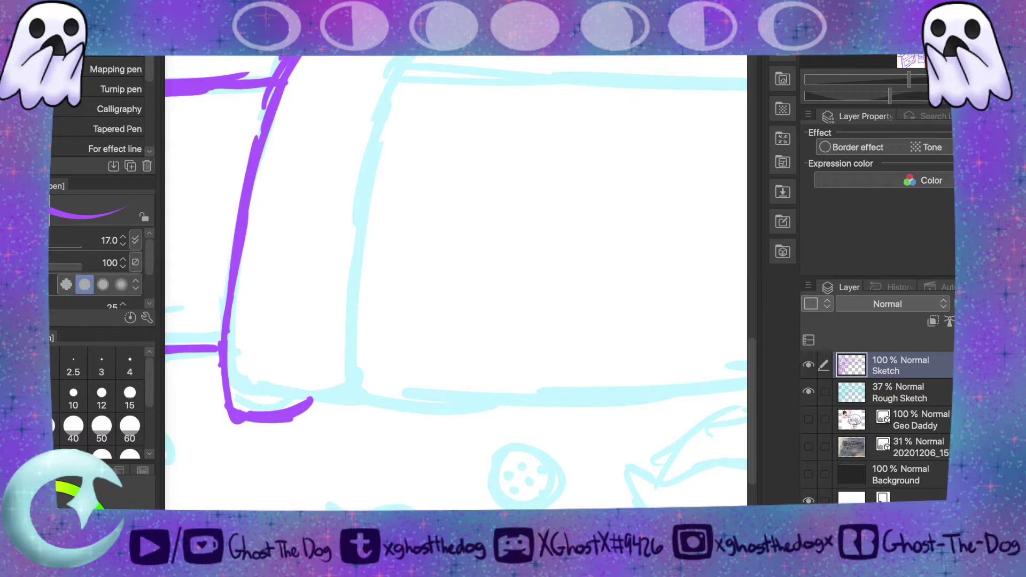
left_click_drag(310, 410, 481, 411)
left_click_drag(404, 409, 536, 394)
left_click_drag(459, 399, 577, 389)
left_click_drag(504, 402, 620, 411)
left_click_drag(561, 408, 677, 381)
mouse_move(355, 401)
left_mouse_down()
mouse_move(347, 325)
mouse_move(360, 203)
left_mouse_up()
mouse_move(342, 356)
left_mouse_down()
mouse_move(368, 134)
mouse_move(349, 222)
mouse_move(391, 92)
mouse_move(413, 65)
left_mouse_up()
left_click_drag(373, 109, 431, 40)
- Trace the long contour along the top of the bed's side, rising toward the character's clothing
scroll(455, 282, "up", 5)
scroll(456, 282, "right", 4)
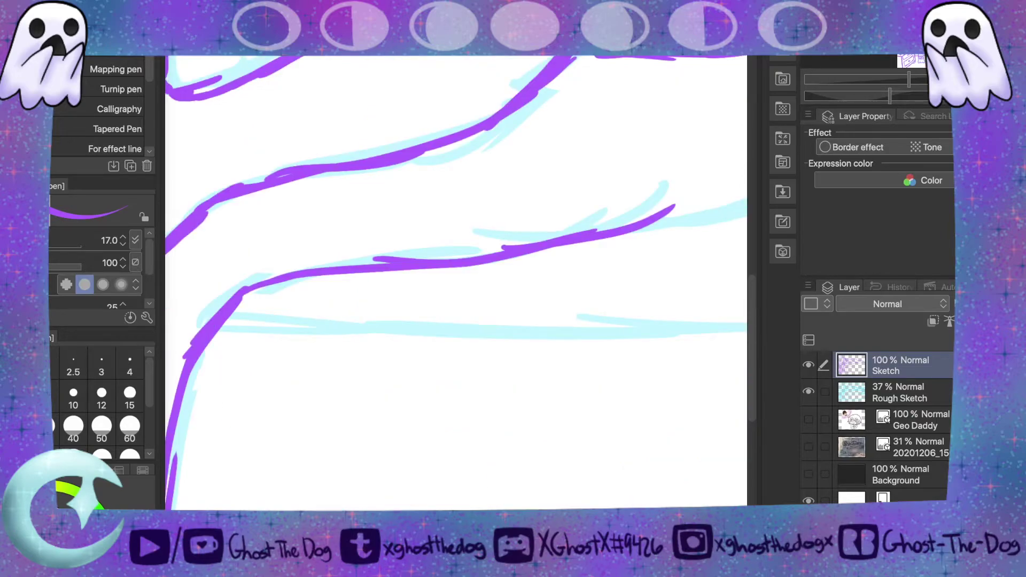
scroll(456, 282, "right", 7)
scroll(578, 498, "right", 1)
left_click_drag(248, 229, 369, 210)
mouse_move(283, 225)
left_mouse_down()
mouse_move(466, 159)
mouse_move(682, 56)
left_mouse_up()
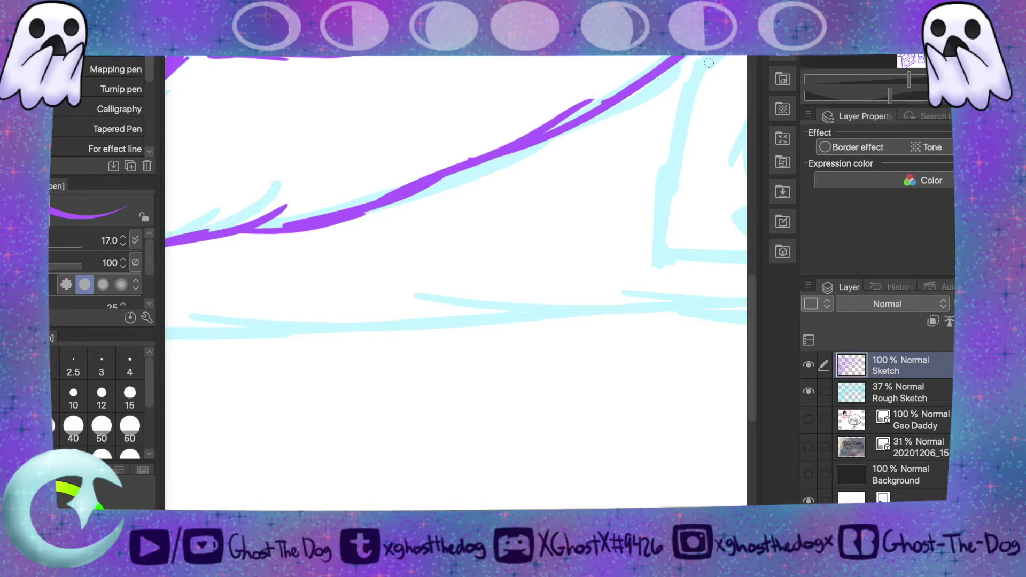
- Trace the long horizontal line along the bed's side, below the rising contour, out to the canvas border
mouse_move(905, 80)
left_mouse_down()
mouse_move(882, 85)
mouse_move(904, 88)
left_mouse_up()
scroll(457, 307, "left", 3)
left_click_drag(264, 305, 443, 336)
left_click_drag(288, 324, 623, 320)
scroll(623, 321, "right", 7)
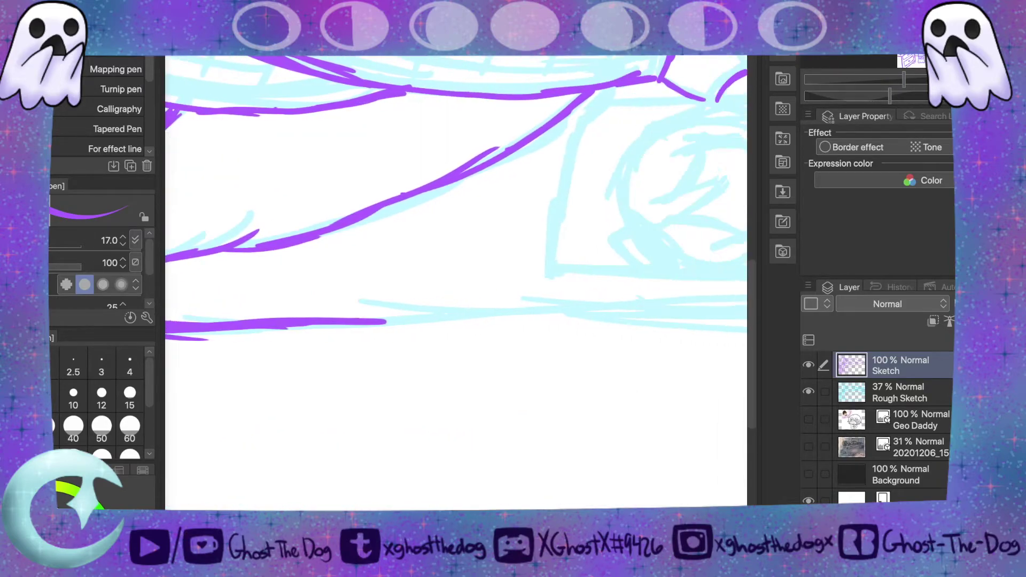
scroll(417, 281, "left", 1)
left_click_drag(233, 323, 526, 315)
left_click_drag(379, 331, 635, 310)
left_click_drag(491, 323, 687, 311)
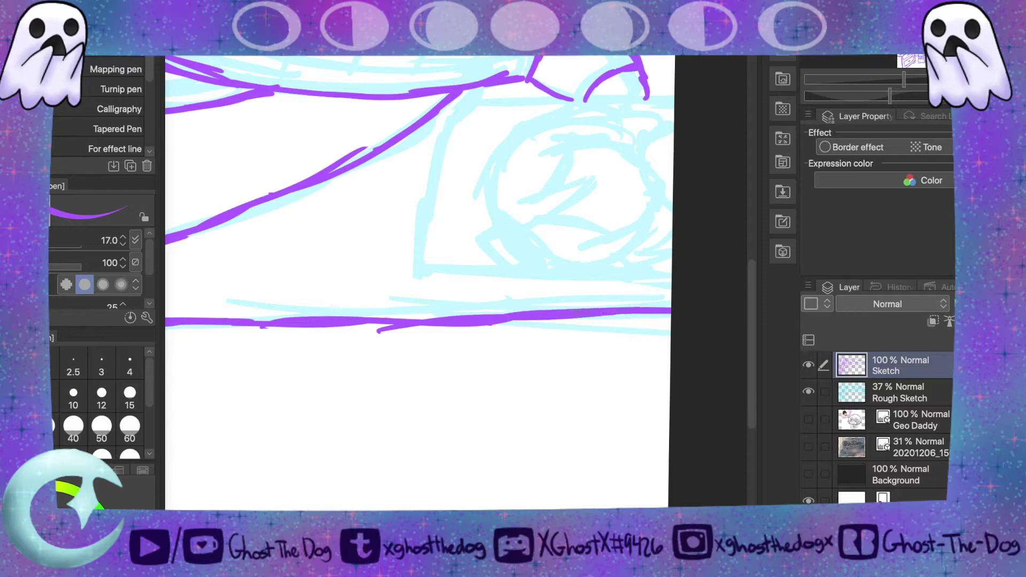
left_click_drag(754, 303, 759, 368)
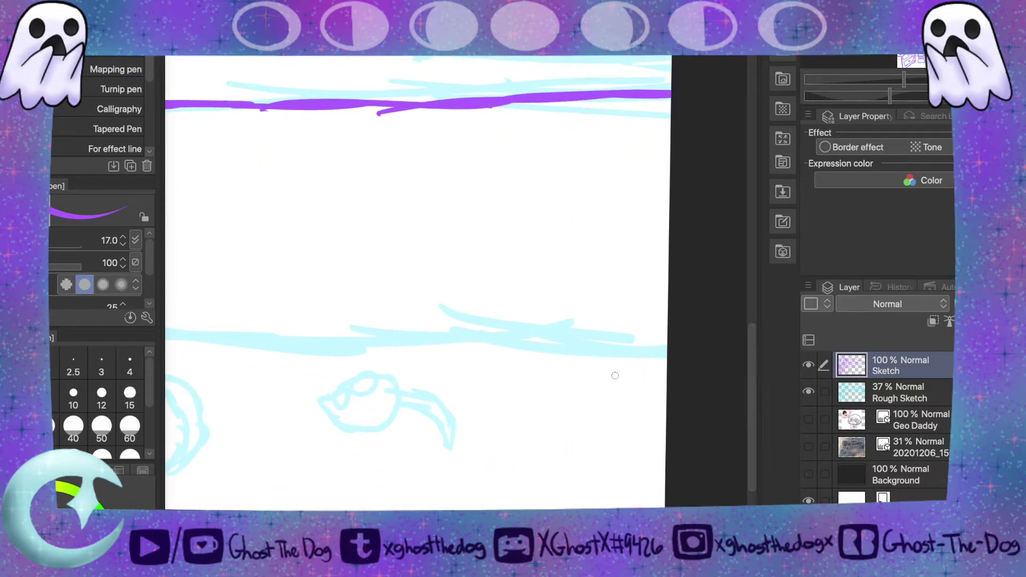
- Trace the rest of the bed's bottom edge along the floor, above the sleeping cat and the toy mouse
scroll(456, 281, "left", 17)
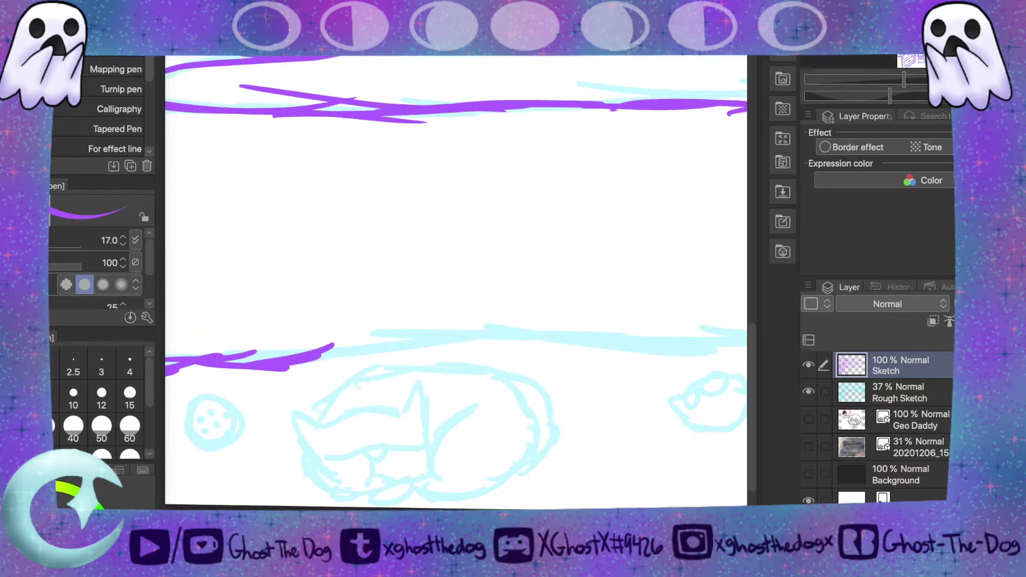
scroll(456, 281, "right", 3)
scroll(456, 282, "right", 11)
scroll(456, 281, "left", 4)
scroll(456, 281, "right", 1)
scroll(456, 281, "left", 8)
scroll(456, 282, "right", 14)
mouse_move(354, 348)
left_mouse_down()
mouse_move(499, 343)
mouse_move(551, 356)
mouse_move(687, 357)
left_mouse_up()
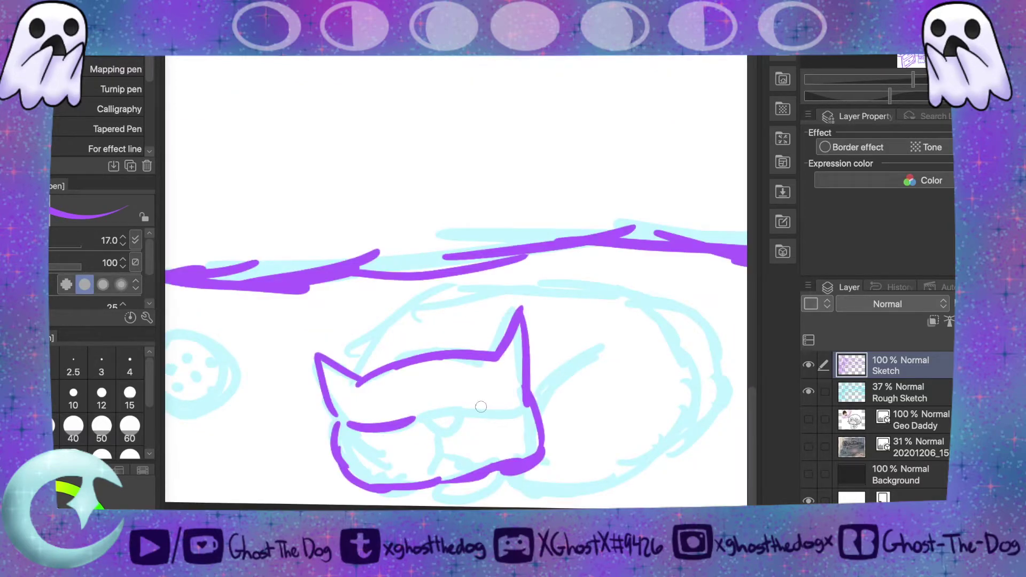
- Trace the sleeping cat's closed eyelid, nose, mouth and rounded muzzle
mouse_move(469, 411)
left_mouse_down()
mouse_move(502, 409)
mouse_move(521, 399)
left_mouse_up()
mouse_move(426, 428)
left_mouse_down()
mouse_move(458, 423)
mouse_move(454, 413)
mouse_move(422, 422)
mouse_move(432, 456)
mouse_move(469, 460)
left_mouse_up()
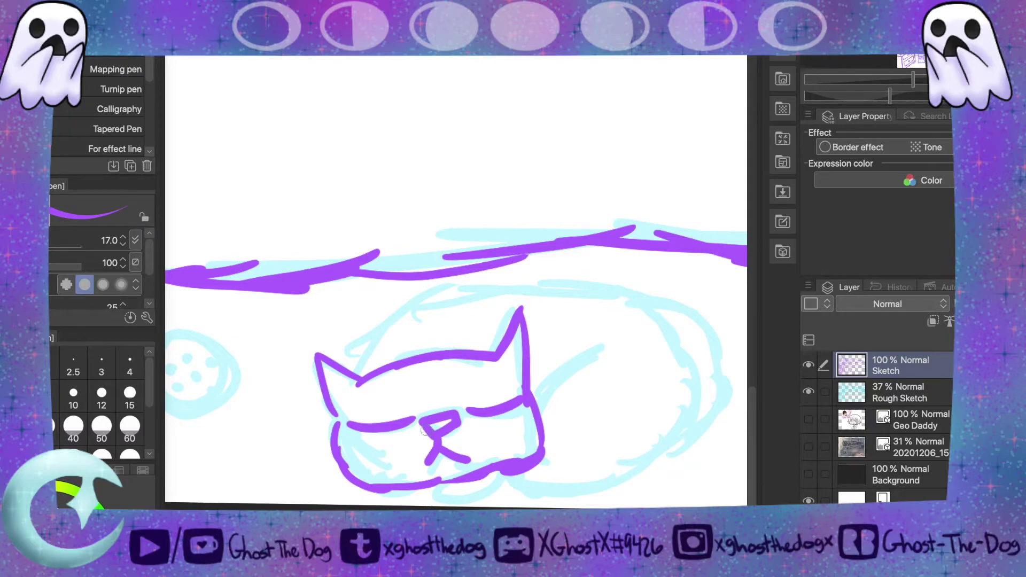
left_click_drag(420, 428, 409, 475)
left_click_drag(461, 427, 476, 466)
- Trace the curled cat's body with its paws, belly curve, haunch line and arched back
mouse_move(373, 483)
left_mouse_down()
mouse_move(478, 465)
mouse_move(580, 488)
mouse_move(654, 459)
mouse_move(679, 415)
left_mouse_up()
left_click_drag(630, 458, 674, 345)
left_click_drag(546, 437, 587, 357)
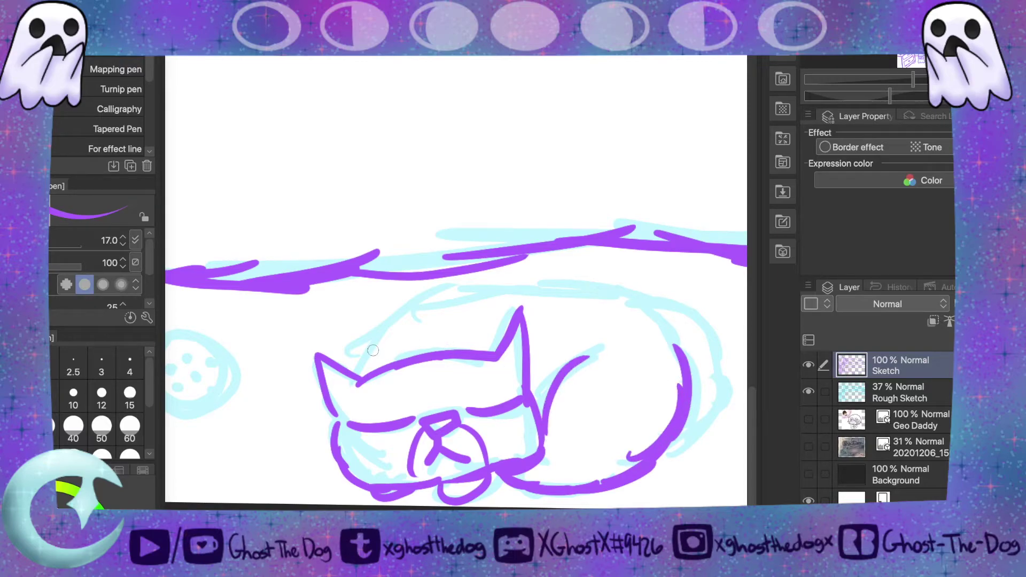
left_click_drag(354, 371, 392, 314)
- Trace the fish toy with its X eye and the round spotted ball on the floor beside the cat
scroll(373, 350, "left", 7)
left_click_drag(308, 401, 350, 428)
mouse_move(304, 400)
left_mouse_down()
mouse_move(308, 463)
mouse_move(335, 452)
mouse_move(369, 484)
mouse_move(409, 469)
mouse_move(426, 430)
mouse_move(381, 408)
mouse_move(350, 422)
mouse_move(411, 437)
mouse_move(390, 446)
left_mouse_up()
mouse_move(525, 335)
left_mouse_down()
mouse_move(505, 374)
mouse_move(580, 340)
mouse_move(505, 337)
mouse_move(539, 327)
left_mouse_up()
mouse_move(515, 364)
left_mouse_down()
mouse_move(511, 375)
mouse_move(566, 357)
left_mouse_up()
left_click_drag(583, 351, 582, 354)
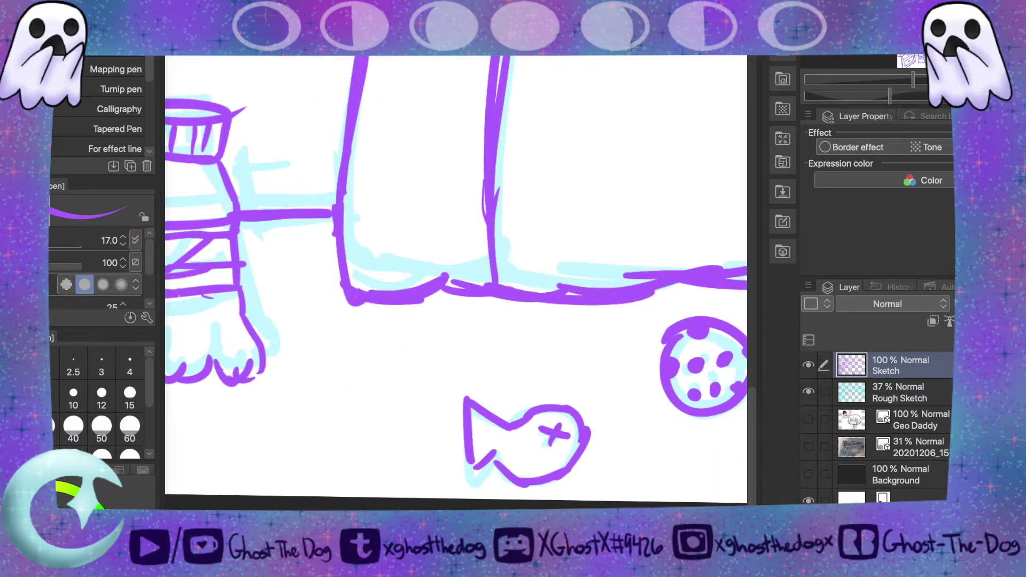
- Trace the toy mouse on the floor past the cat, including its ears and curved tail
scroll(456, 281, "right", 14)
scroll(455, 281, "left", 9)
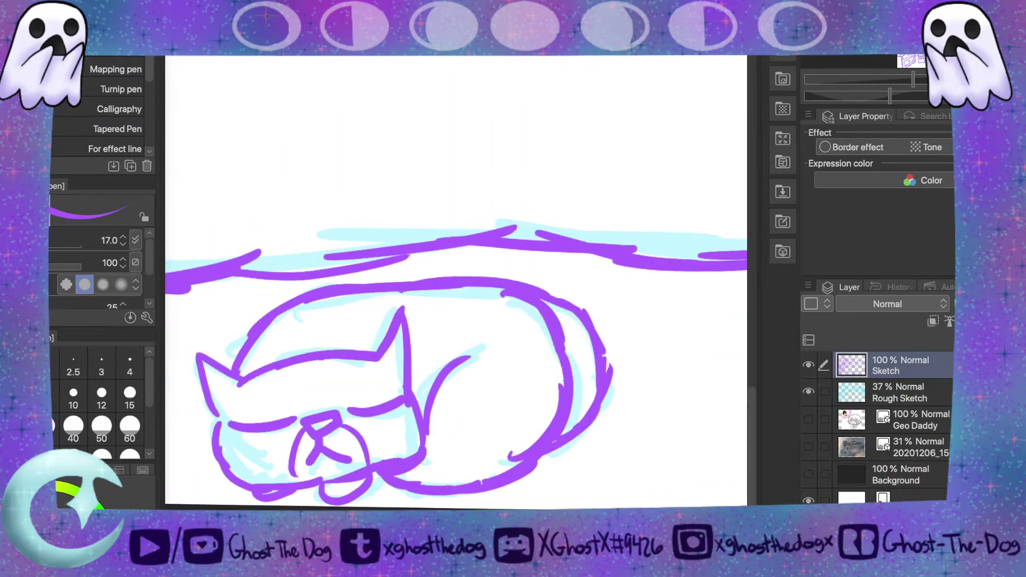
scroll(456, 281, "right", 10)
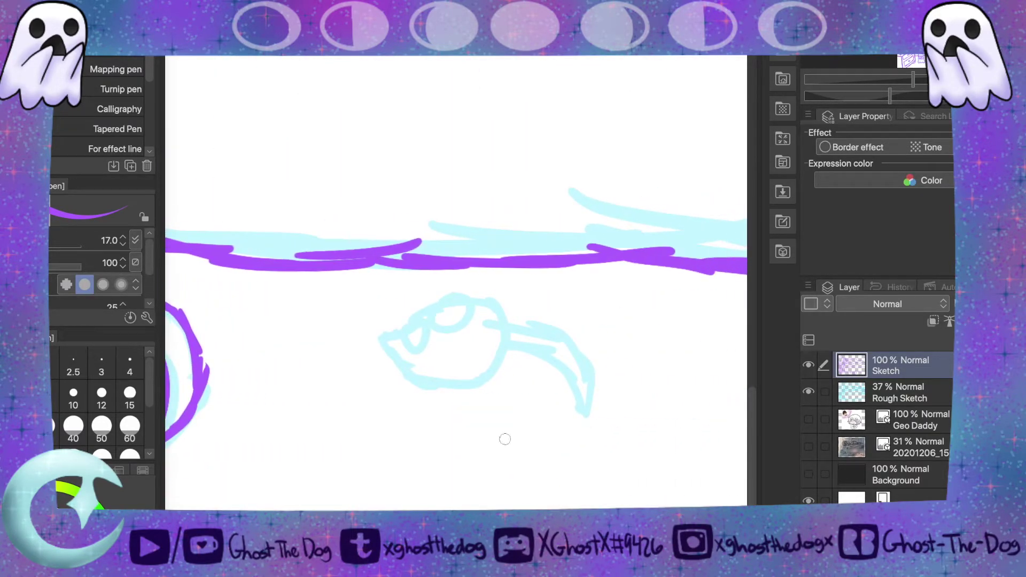
mouse_move(429, 306)
left_mouse_down()
mouse_move(466, 332)
mouse_move(437, 307)
mouse_move(465, 382)
mouse_move(493, 365)
mouse_move(504, 330)
left_mouse_up()
left_click_drag(504, 330, 489, 304)
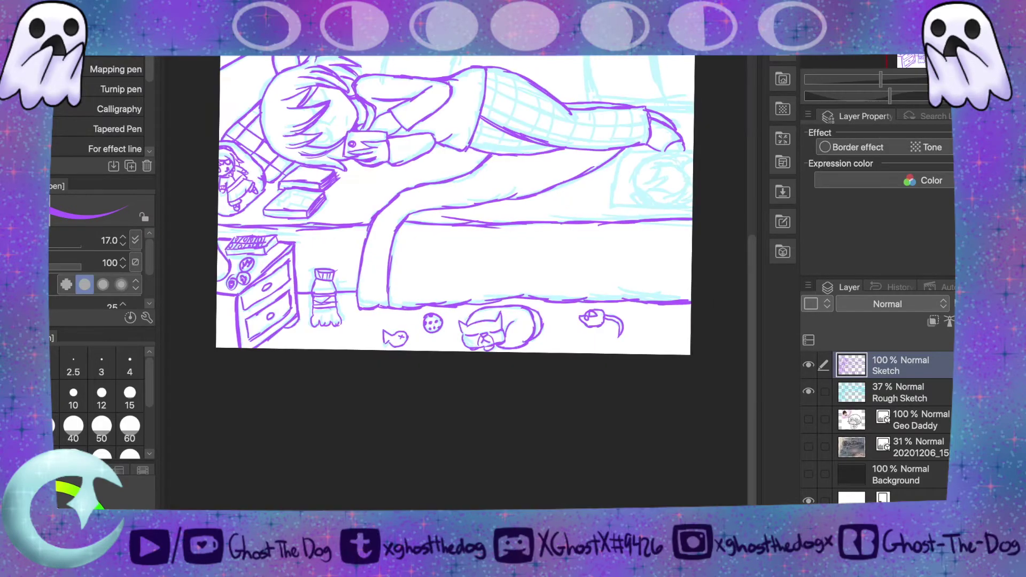
- Trace the rectangle framing the character portrait at the foot of the bed, beside the reclining character's feet
scroll(744, 247, "up", 1)
scroll(742, 243, "up", 4)
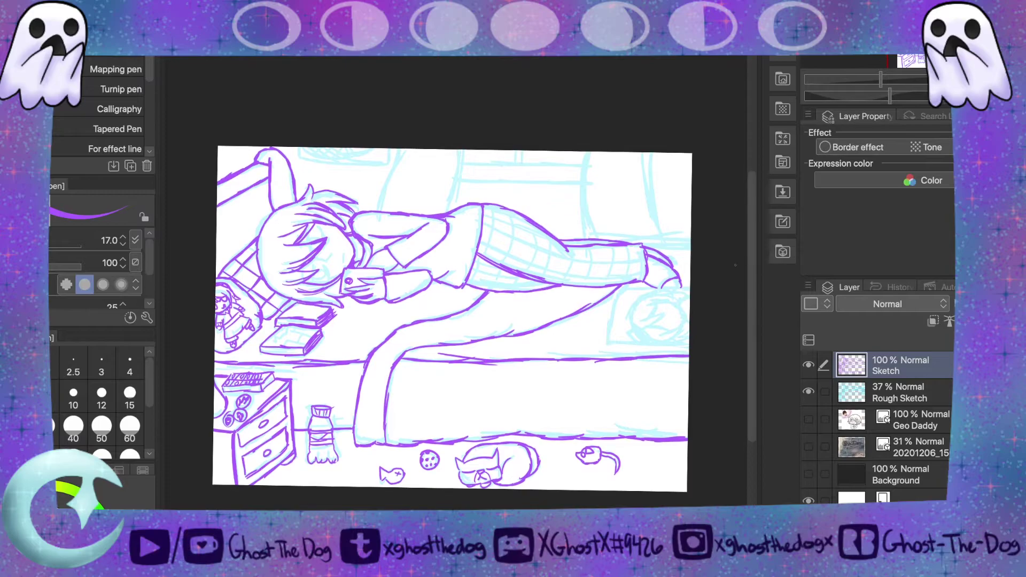
scroll(454, 319, "right", 4)
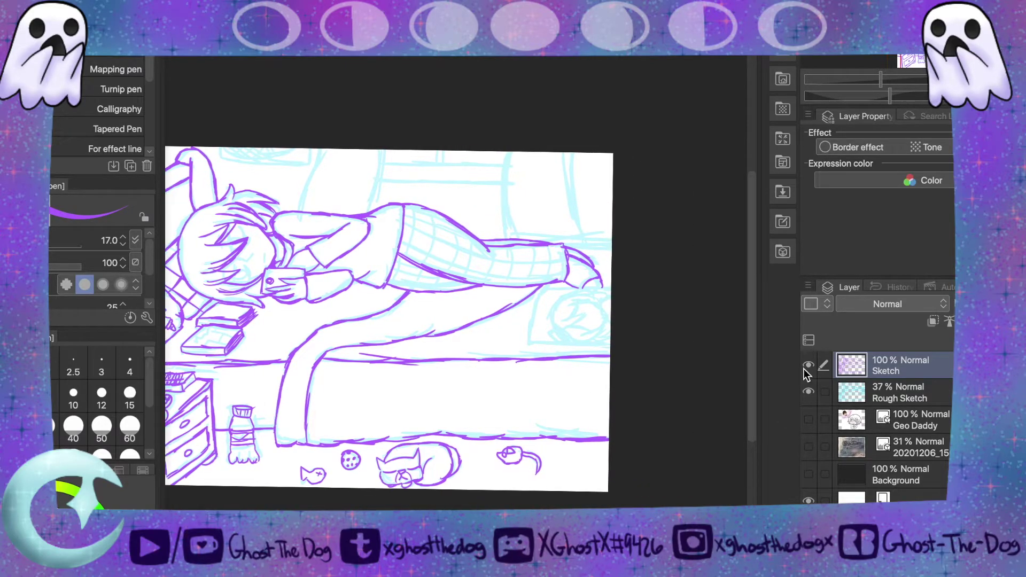
left_click_drag(895, 94, 936, 111)
left_click_drag(881, 79, 924, 90)
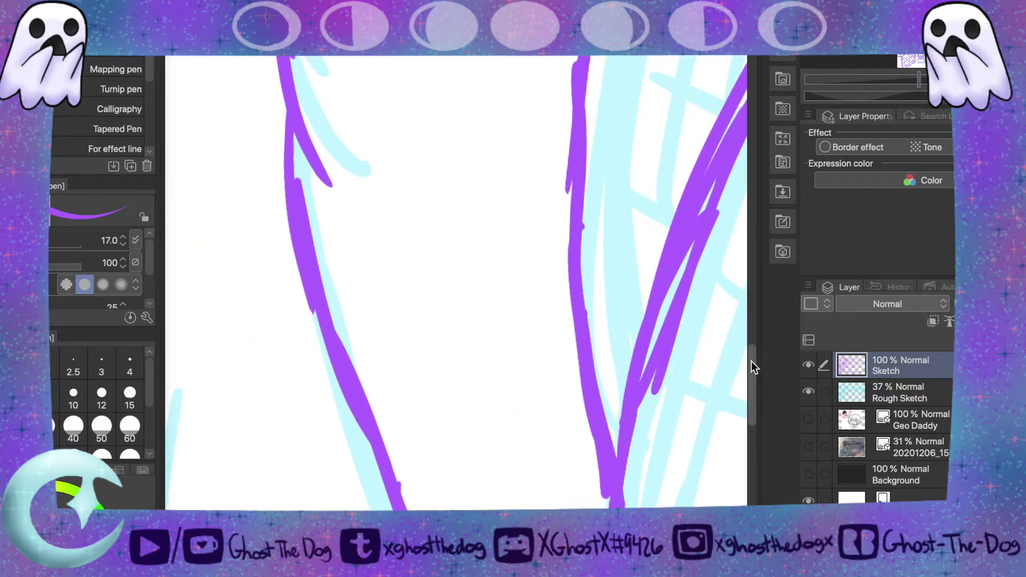
left_click_drag(752, 363, 752, 470)
left_click_drag(917, 86, 915, 90)
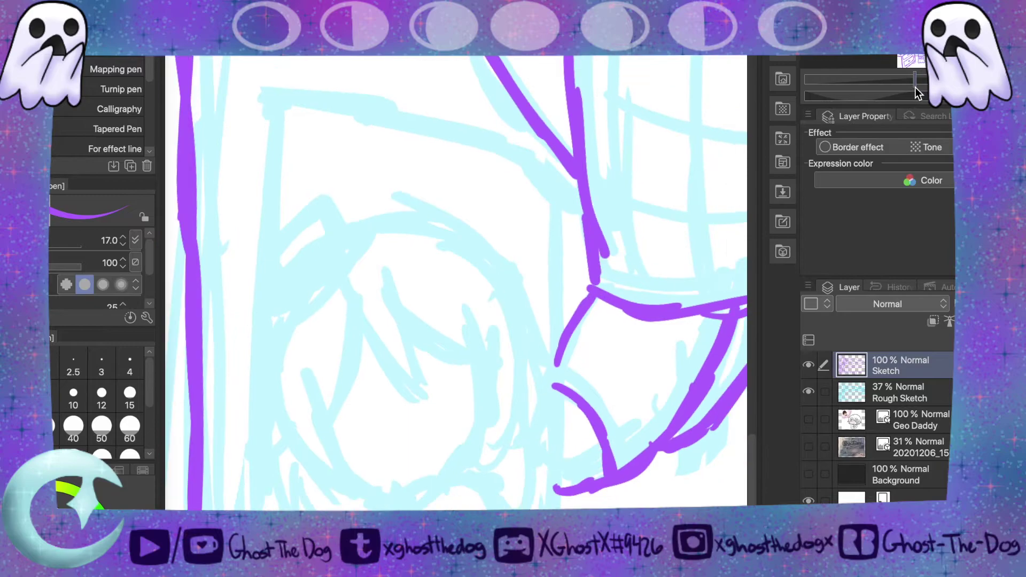
mouse_move(222, 505)
left_mouse_down()
mouse_move(481, 119)
mouse_move(562, 136)
mouse_move(548, 508)
left_mouse_up()
left_click_drag(563, 436, 560, 508)
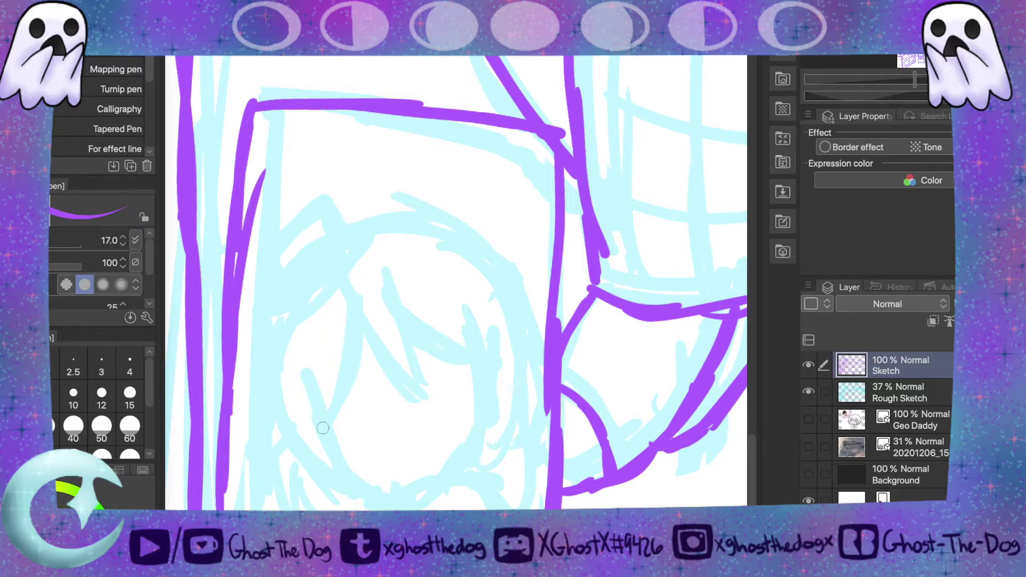
- Trace the small tilted top hat with its brim on the portrait character's head
left_click_drag(263, 219, 325, 177)
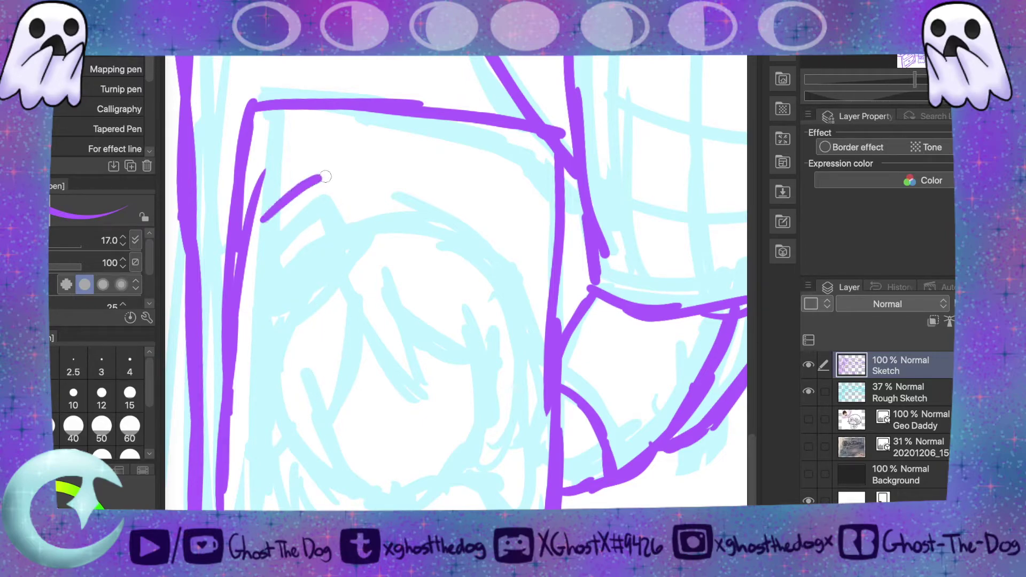
mouse_move(261, 220)
left_mouse_down()
mouse_move(345, 217)
mouse_move(327, 172)
left_mouse_up()
mouse_move(275, 250)
left_mouse_down()
mouse_move(259, 267)
mouse_move(378, 219)
mouse_move(331, 212)
left_mouse_up()
- Trace the portrait character's pointed bangs, inner side locks and rounded face outline
left_click_drag(337, 280, 419, 396)
left_click_drag(382, 277, 425, 399)
left_click_drag(393, 319, 465, 362)
left_click_drag(438, 308, 463, 437)
left_click_drag(478, 319, 465, 447)
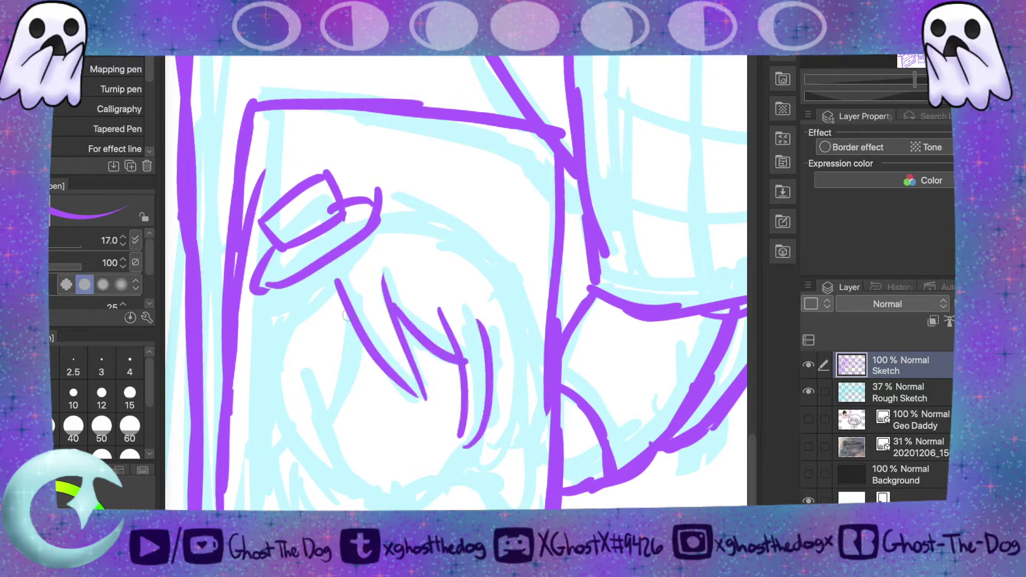
left_click_drag(355, 321, 327, 405)
left_click_drag(308, 344, 346, 466)
mouse_move(271, 316)
left_mouse_down()
mouse_move(332, 472)
mouse_move(404, 497)
mouse_move(463, 446)
mouse_move(466, 428)
left_mouse_up()
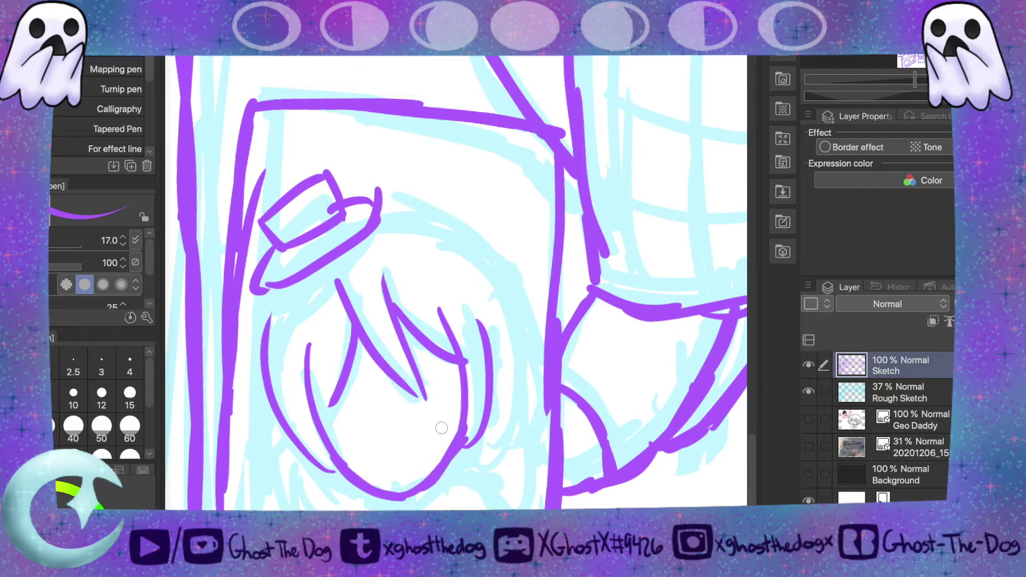
- Trace the top of the portrait character's head from the hat, the blush marks, mouth and lower hair strands
left_click_drag(374, 219, 440, 215)
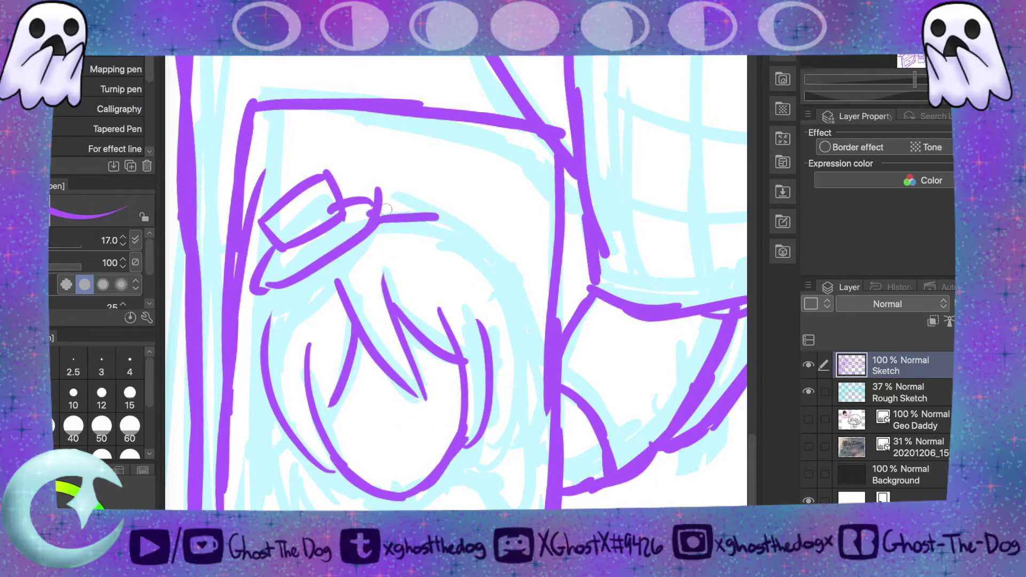
left_click_drag(377, 188, 487, 234)
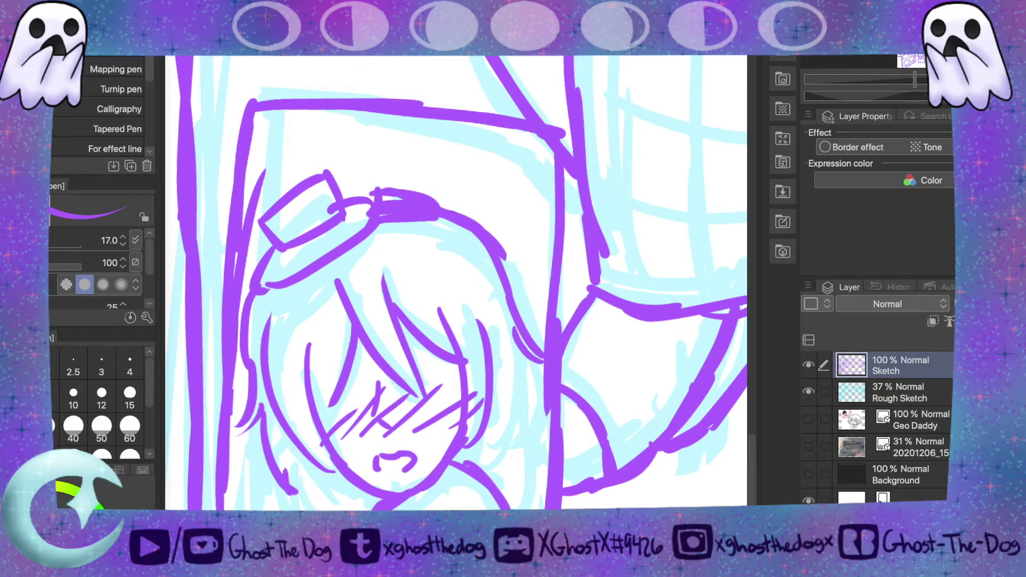
mouse_move(307, 498)
left_mouse_down()
mouse_move(316, 511)
mouse_move(302, 511)
left_mouse_up()
left_click_drag(286, 470, 297, 511)
mouse_move(277, 474)
left_mouse_down()
mouse_move(270, 511)
mouse_move(255, 510)
left_mouse_up()
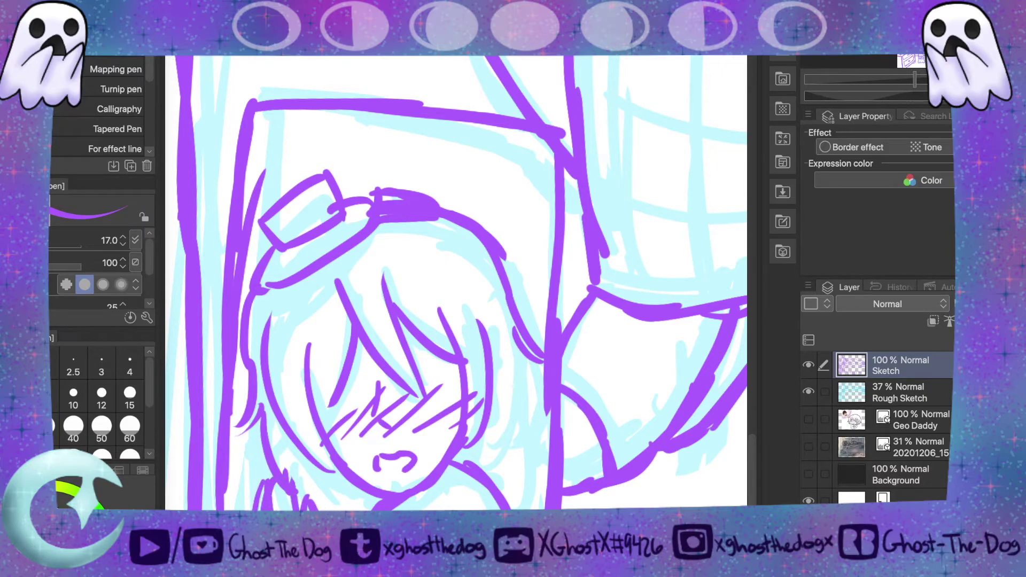
left_click_drag(293, 457, 355, 509)
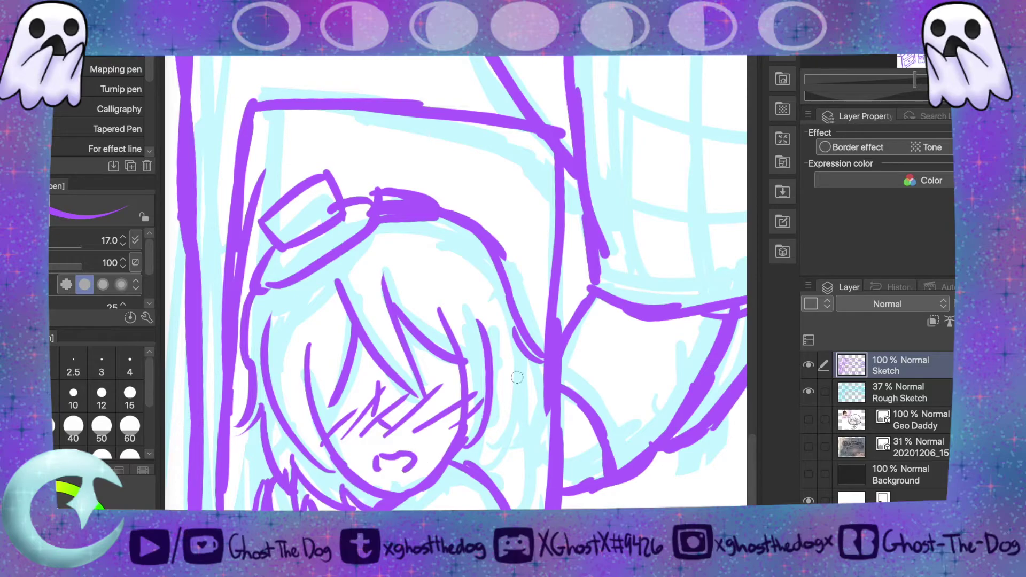
- Trace the portrait character's remaining outer side locks and add a short brow stroke above each eye
mouse_move(532, 364)
left_mouse_down()
mouse_move(511, 465)
mouse_move(508, 389)
left_mouse_up()
left_click_drag(511, 442, 491, 471)
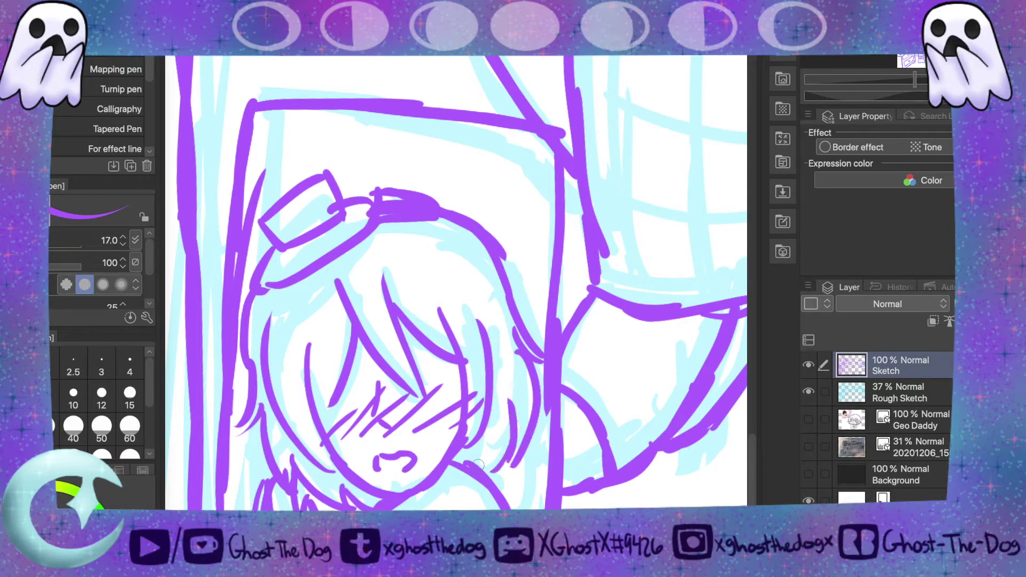
left_click_drag(319, 377, 368, 362)
left_click_drag(410, 349, 448, 347)
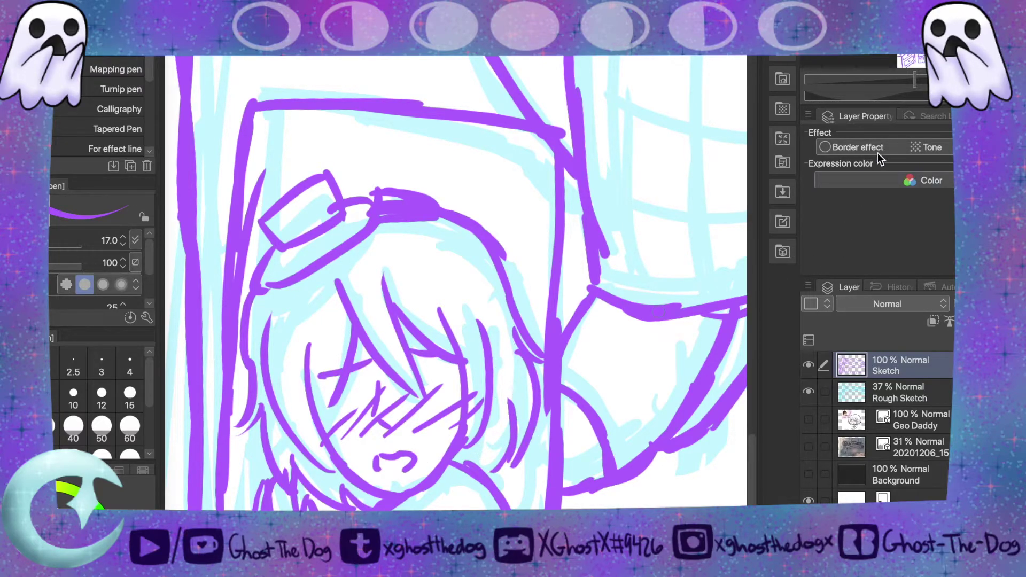
- Trace the bed's far edge behind the reclining character's legs and feet, out to the canvas border
left_click_drag(871, 98, 900, 79)
mouse_move(535, 518)
left_mouse_down()
mouse_move(350, 518)
mouse_move(570, 518)
left_mouse_up()
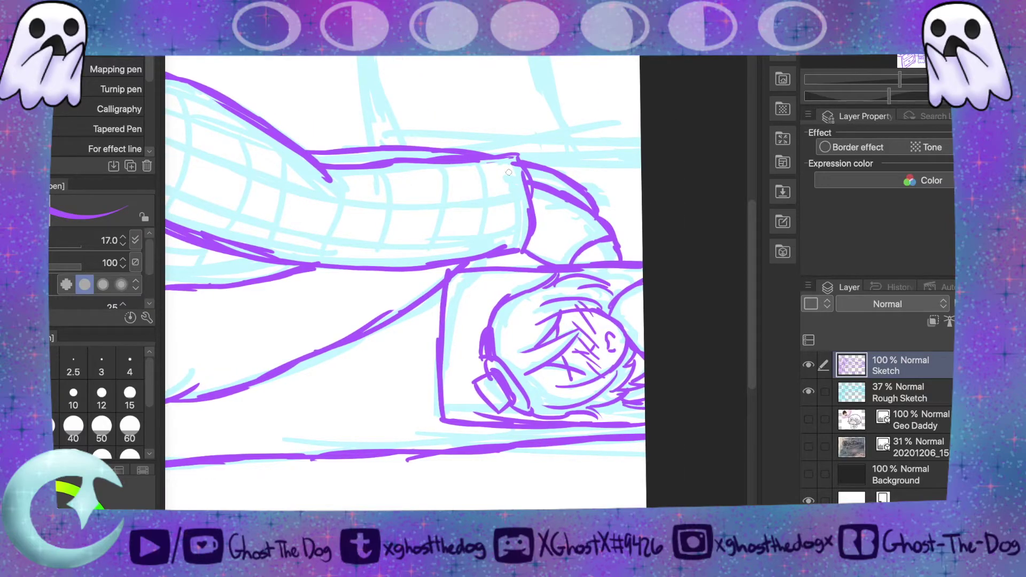
left_click_drag(444, 144, 572, 131)
left_click_drag(470, 145, 639, 142)
left_click_drag(462, 145, 641, 139)
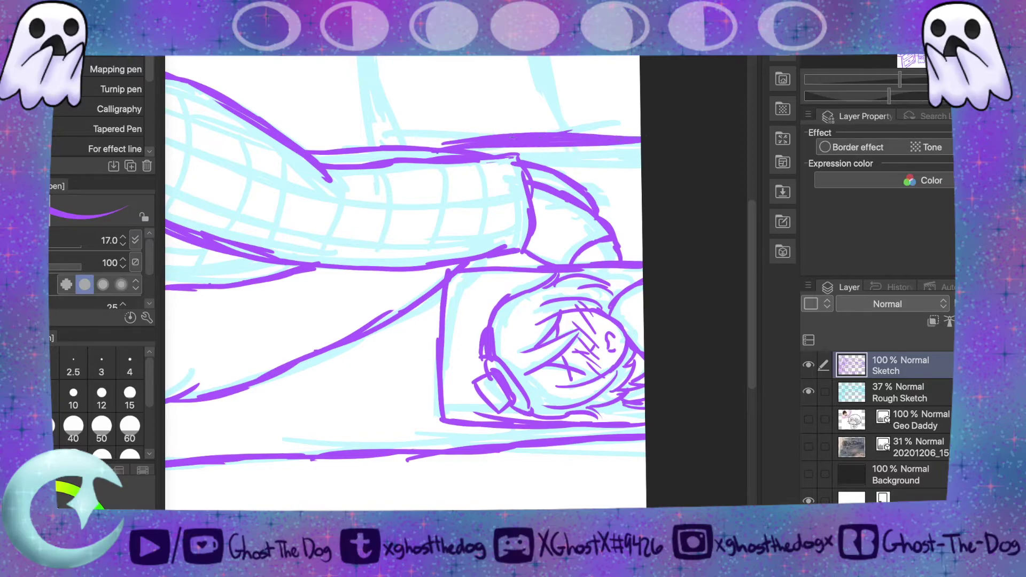
left_click_drag(310, 150, 627, 130)
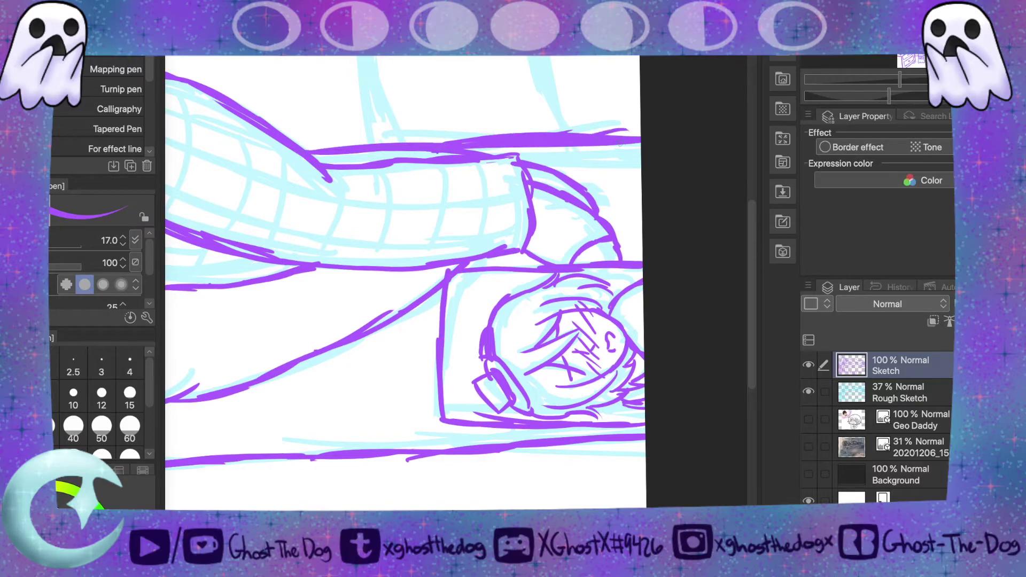
- Trace both long curved edges of the curtain hanging behind the reclining character's upper arm
left_click_drag(754, 295, 754, 258)
left_click_drag(570, 519, 390, 519)
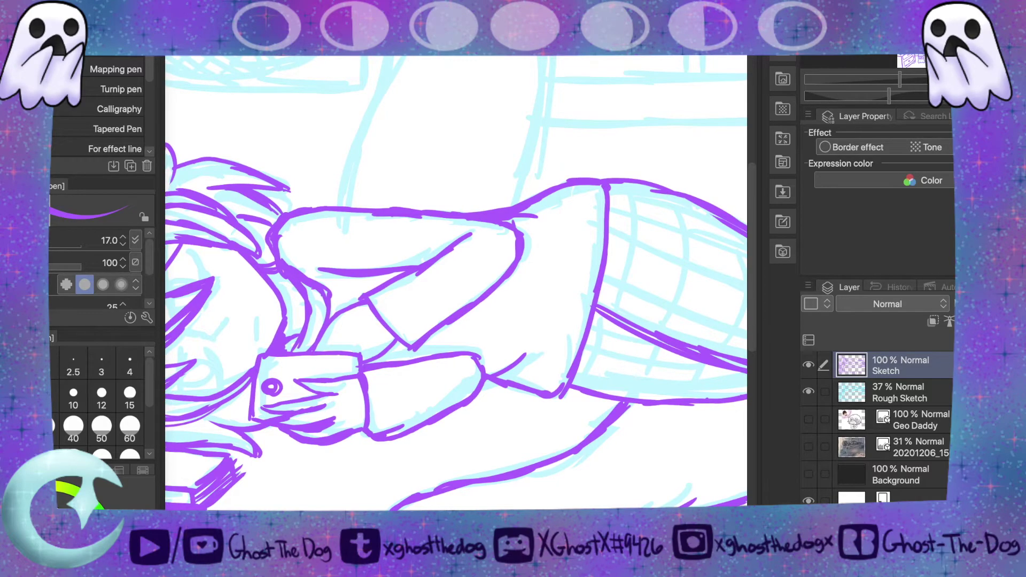
mouse_move(557, 56)
left_mouse_down()
mouse_move(544, 142)
mouse_move(517, 203)
left_mouse_up()
left_click_drag(551, 101, 535, 190)
mouse_move(388, 56)
left_mouse_down()
mouse_move(341, 206)
mouse_move(363, 124)
mouse_move(334, 198)
left_mouse_up()
mouse_move(352, 133)
left_mouse_down()
mouse_move(383, 57)
mouse_move(370, 95)
left_mouse_up()
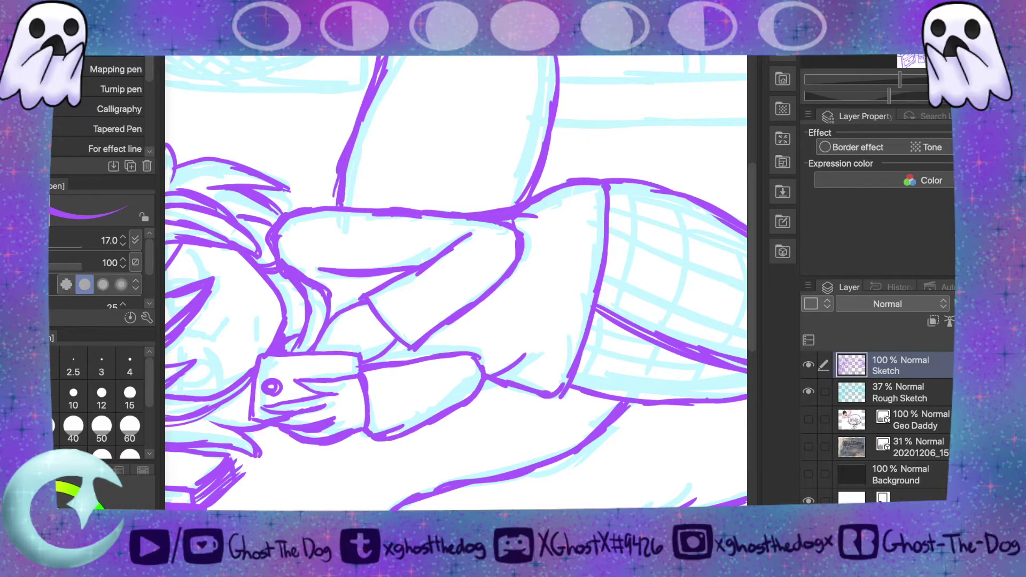
- Trace the lower part of the wall picture's frame above the character's head and hatch the shape inside it
scroll(456, 282, "left", 6)
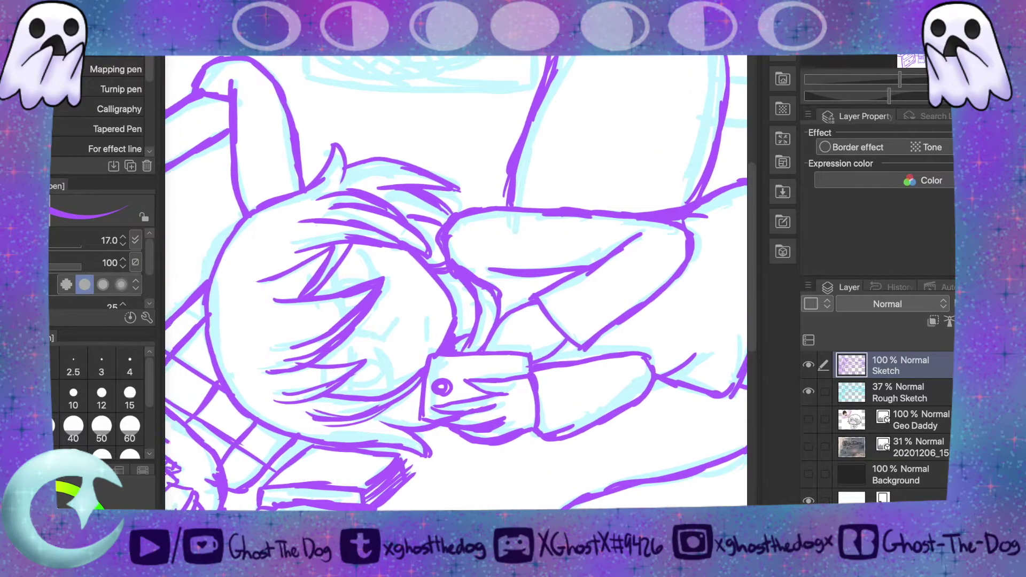
mouse_move(353, 56)
left_mouse_down()
mouse_move(353, 83)
mouse_move(574, 77)
mouse_move(535, 81)
left_mouse_up()
mouse_move(382, 75)
left_mouse_down()
mouse_move(540, 86)
mouse_move(554, 69)
left_mouse_up()
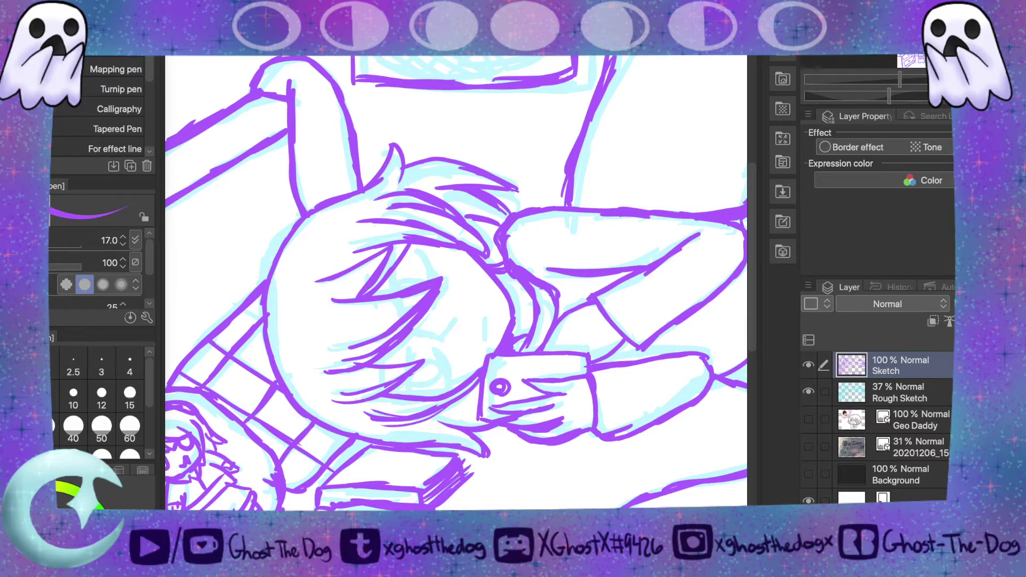
left_click_drag(378, 56, 556, 57)
left_click_drag(410, 66, 436, 59)
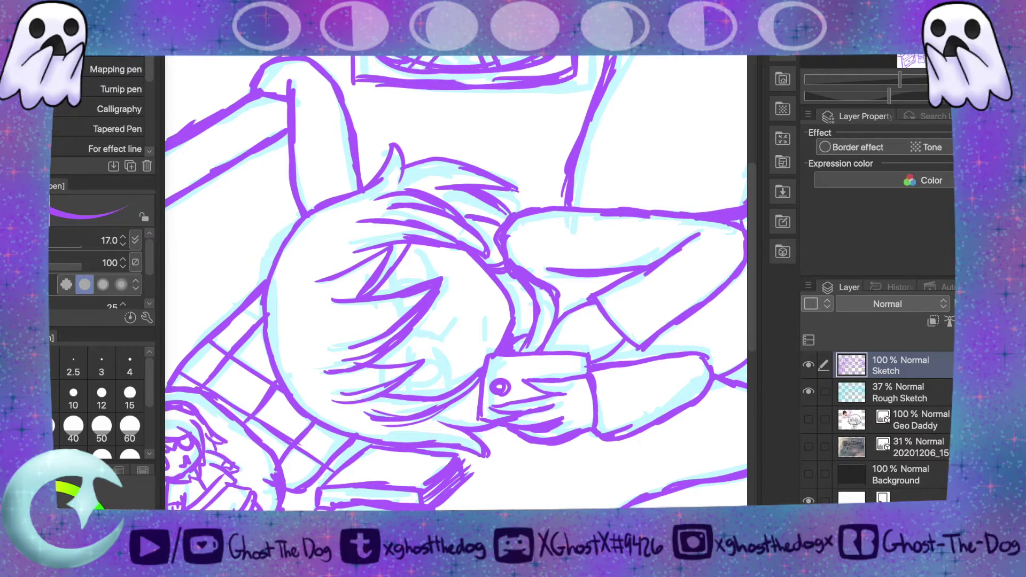
left_click_drag(420, 57, 466, 64)
- Trace the window's two horizontal sill lines between the curtains and start its vertical divider
scroll(455, 283, "left", 5)
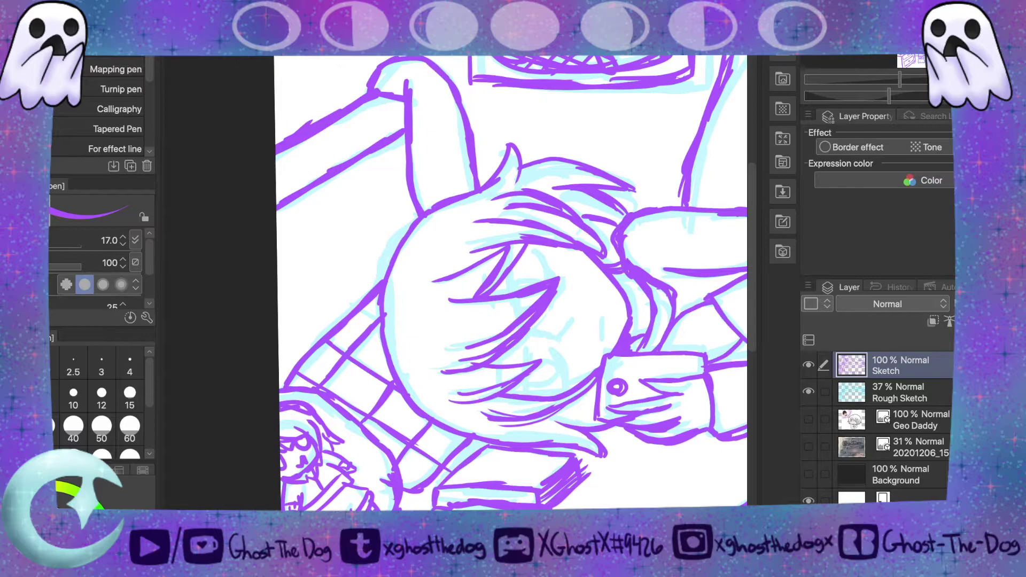
scroll(456, 283, "right", 15)
scroll(455, 283, "right", 5)
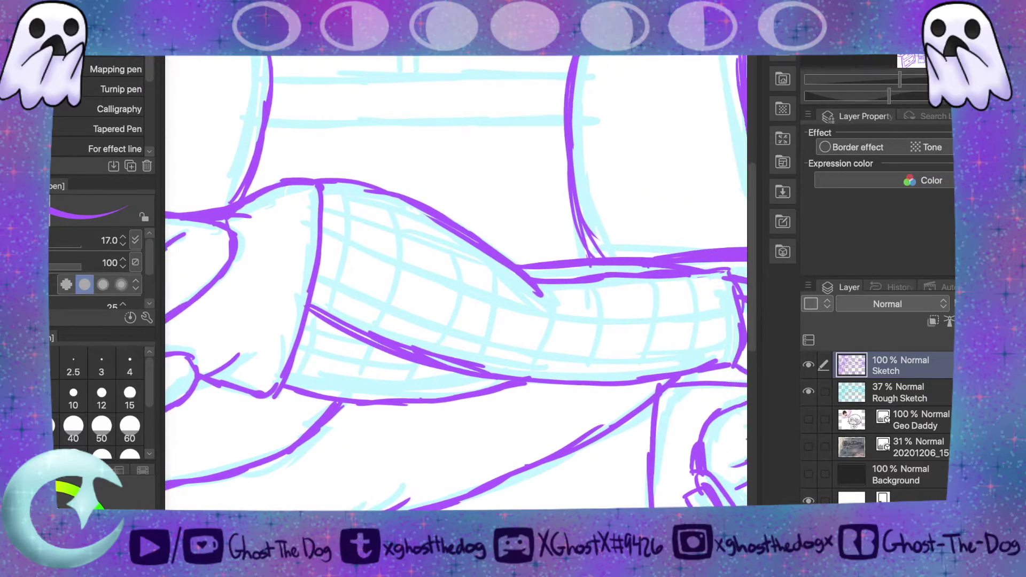
scroll(455, 283, "left", 5)
scroll(493, 270, "right", 1)
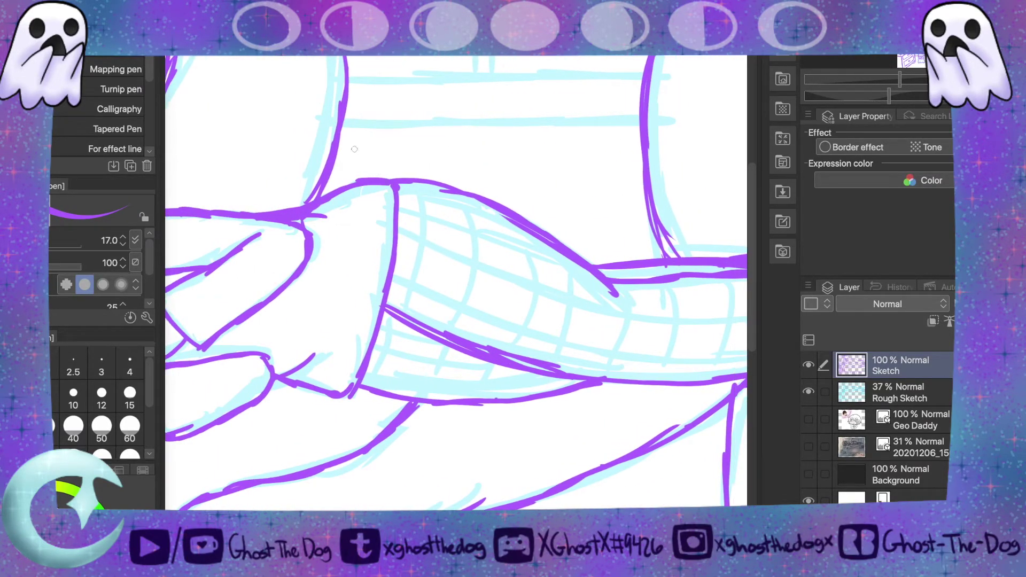
mouse_move(347, 123)
left_mouse_down()
mouse_move(598, 126)
mouse_move(656, 115)
left_mouse_up()
mouse_move(352, 76)
left_mouse_down()
mouse_move(541, 79)
mouse_move(444, 72)
mouse_move(634, 68)
left_mouse_up()
left_click_drag(570, 73, 660, 74)
left_click_drag(477, 56, 477, 67)
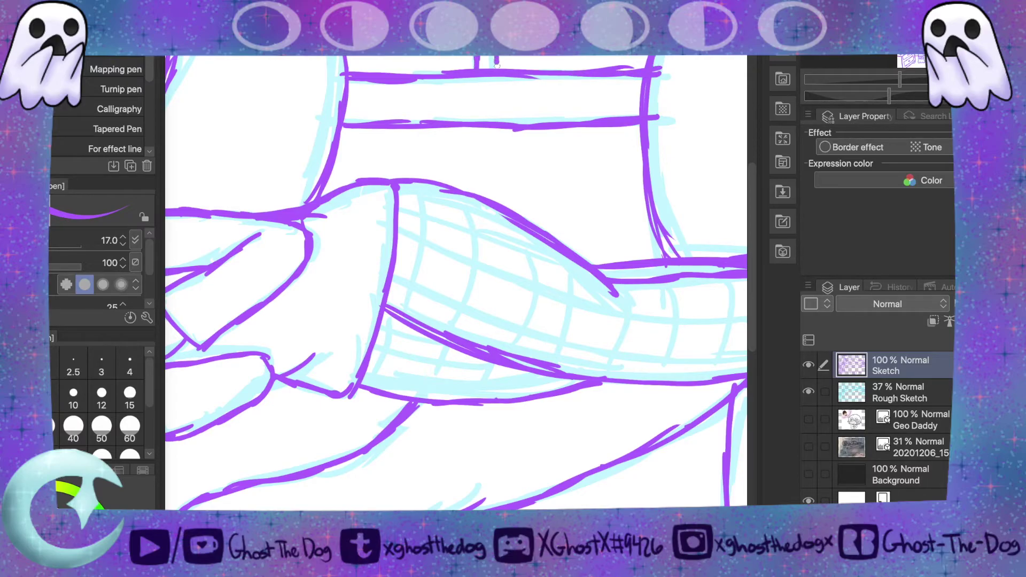
mouse_move(899, 83)
left_mouse_down()
mouse_move(887, 84)
mouse_move(937, 111)
left_mouse_up()
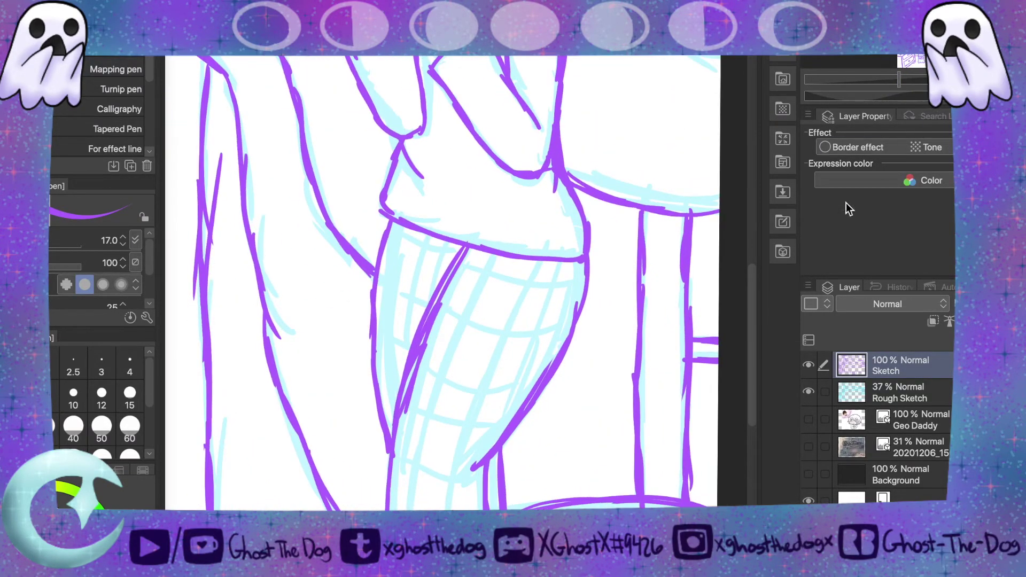
- Set the brush size to 15 and trace the character's nose, straight mouth and small beauty mark
left_click_drag(751, 313, 744, 184)
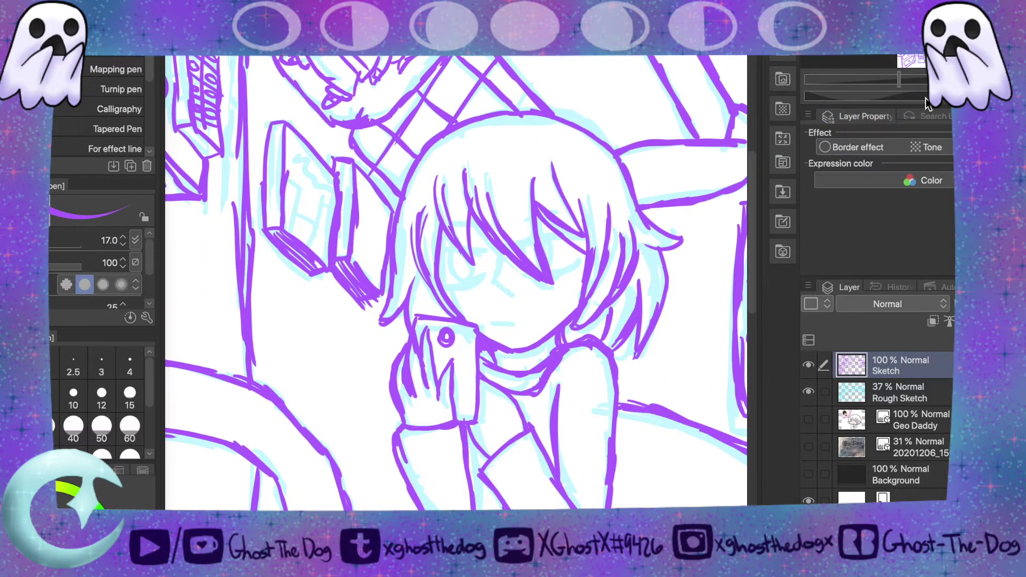
left_click_drag(908, 87, 916, 84)
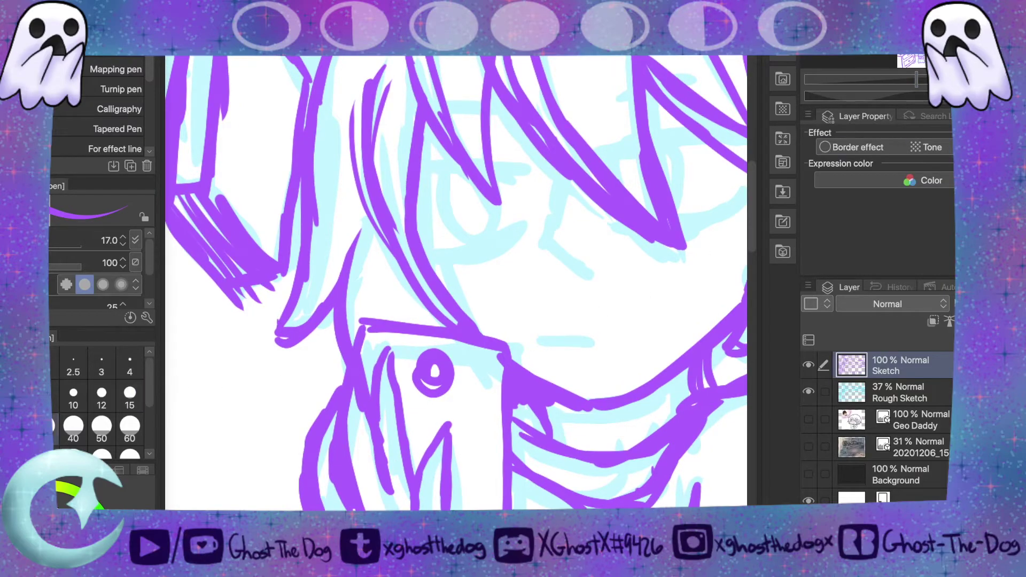
left_click(130, 395)
left_click_drag(565, 177, 551, 234)
left_click_drag(555, 244, 584, 279)
left_click_drag(546, 339, 614, 333)
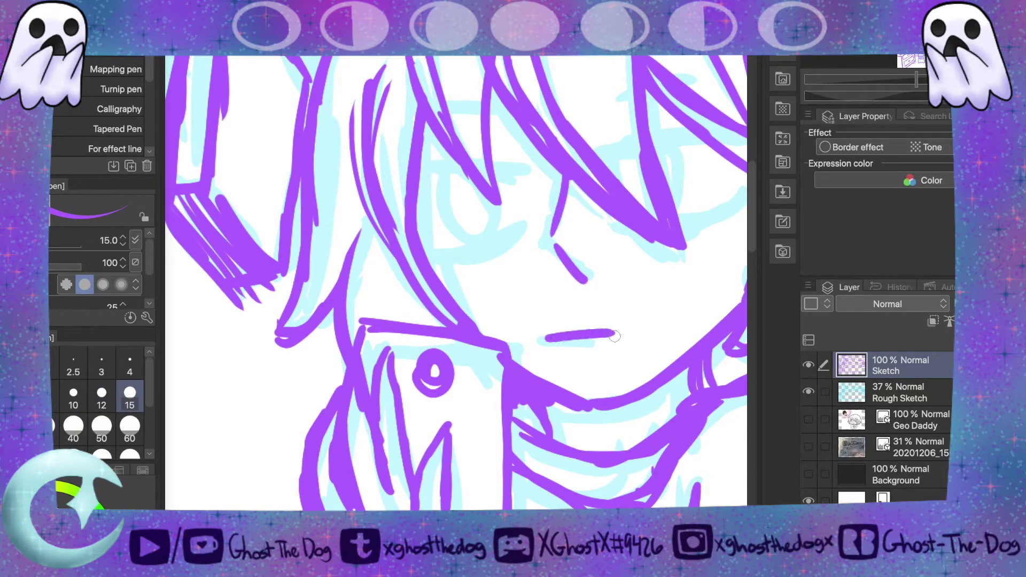
left_click(628, 320)
- Trace the eye above the phone with its lower lid, iris, thick upper lid and eyebrow
left_click_drag(422, 244, 521, 222)
mouse_move(529, 170)
left_mouse_down()
mouse_move(467, 156)
mouse_move(399, 172)
left_mouse_up()
mouse_move(534, 167)
left_mouse_down()
mouse_move(418, 171)
mouse_move(483, 227)
mouse_move(474, 191)
left_mouse_up()
left_click_drag(408, 116, 501, 98)
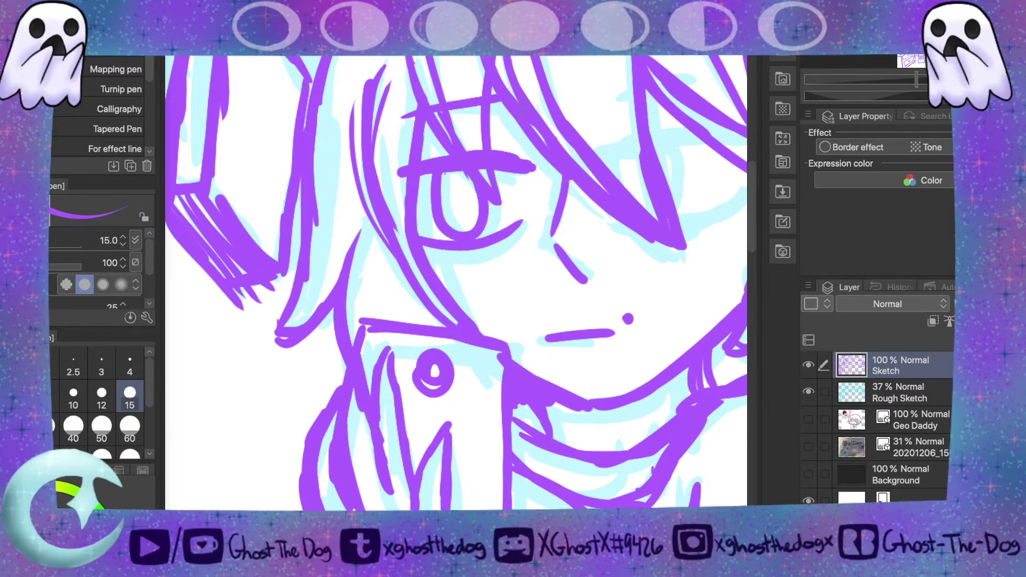
scroll(456, 282, "right", 3)
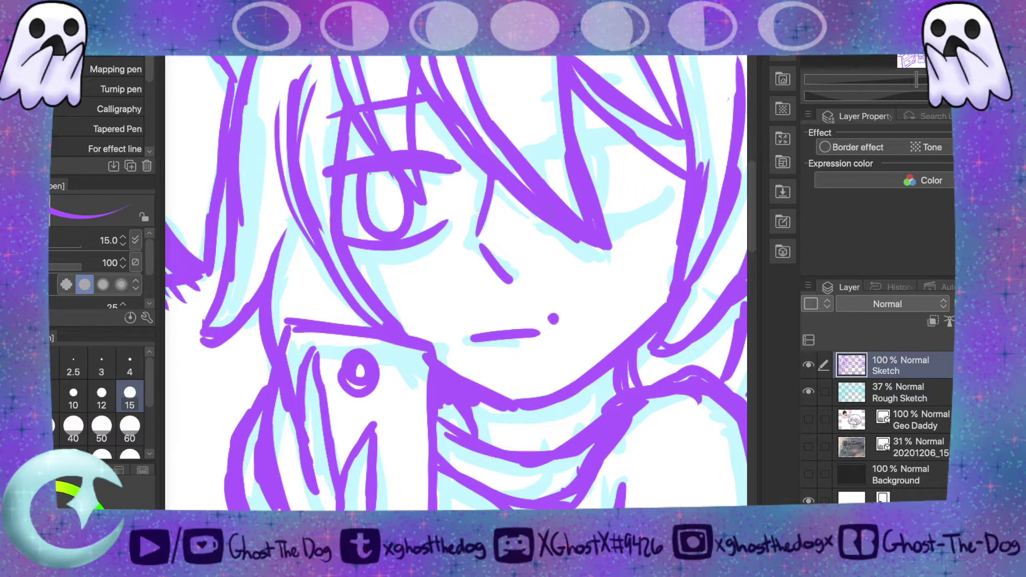
left_click_drag(457, 213, 434, 225)
- Trace the second eye behind the fringe, with its lower lid, iris, upper lid and eyebrow
mouse_move(561, 207)
left_mouse_down()
mouse_move(631, 187)
mouse_move(659, 168)
left_mouse_up()
left_click_drag(602, 208, 639, 174)
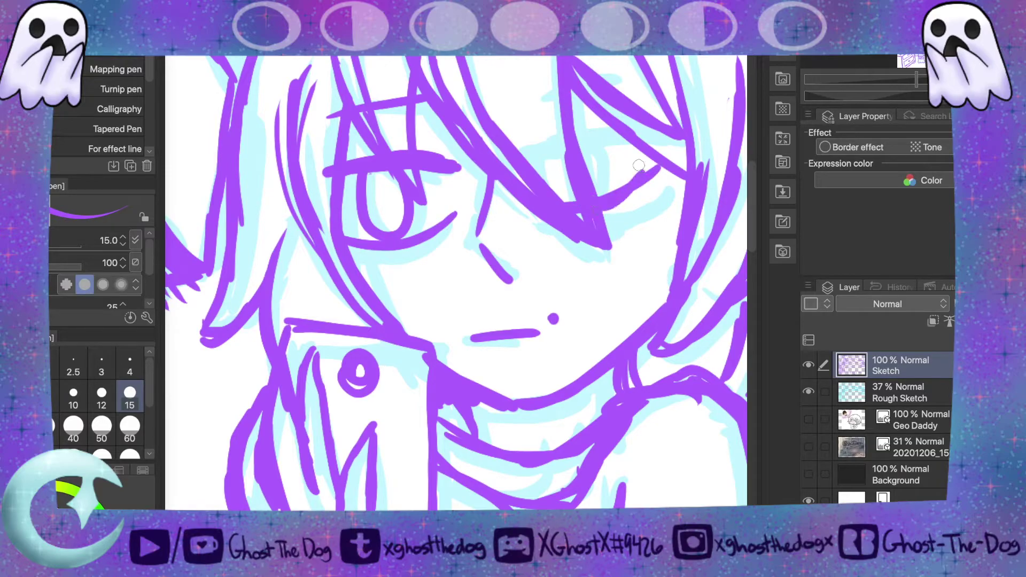
mouse_move(528, 150)
left_mouse_down()
mouse_move(606, 110)
mouse_move(629, 118)
left_mouse_up()
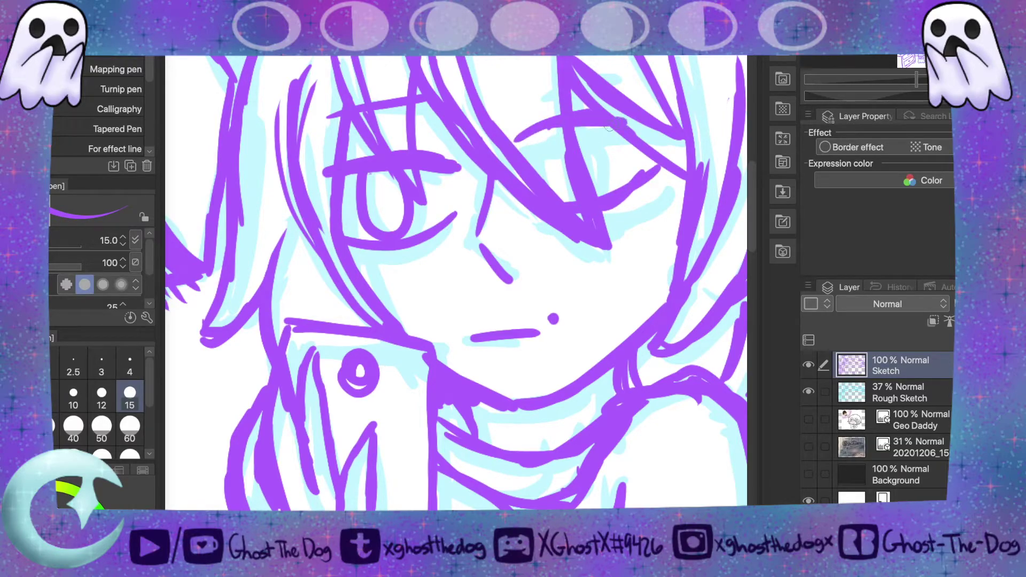
left_click_drag(531, 96, 636, 66)
- Trace the shape and wavy line on the front book's cover and add detail to the book behind it
left_click_drag(916, 79, 902, 82)
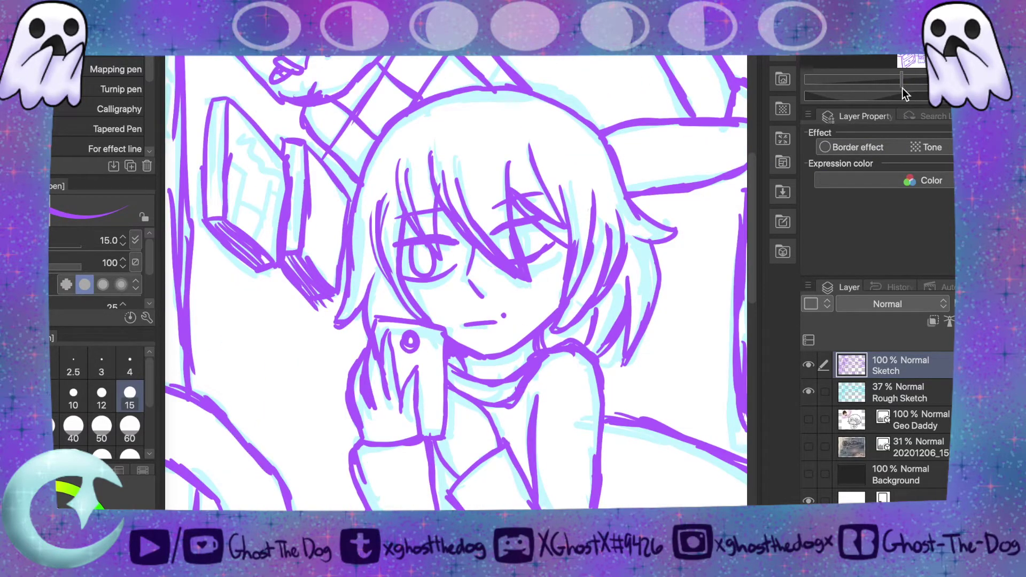
left_click_drag(921, 97, 914, 98)
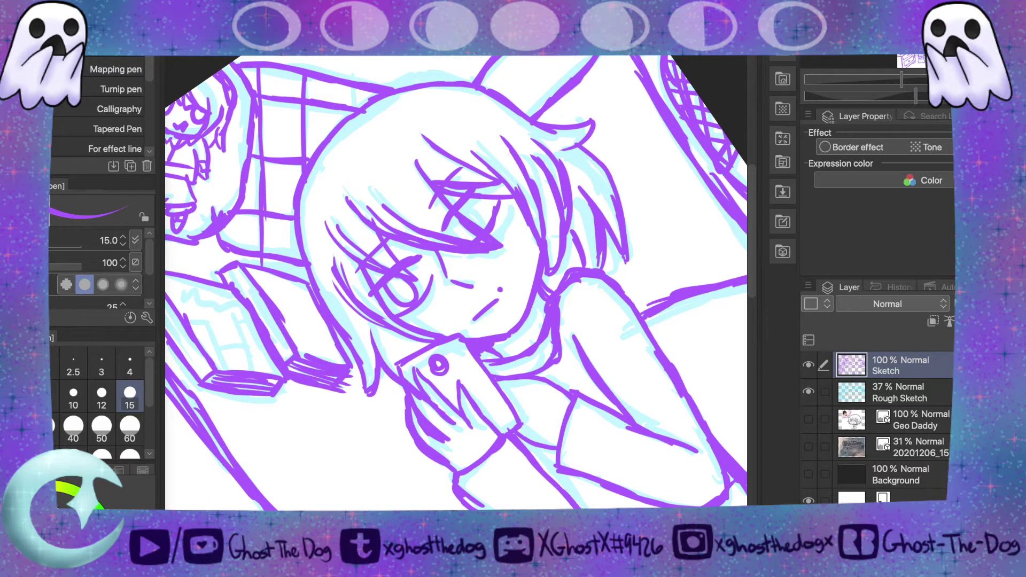
scroll(456, 283, "left", 5)
left_click_drag(906, 76, 916, 81)
left_click_drag(313, 373, 339, 417)
left_click_drag(309, 334, 342, 417)
mouse_move(317, 353)
left_mouse_down()
mouse_move(348, 318)
mouse_move(314, 372)
mouse_move(345, 421)
left_mouse_up()
left_click_drag(313, 326, 342, 318)
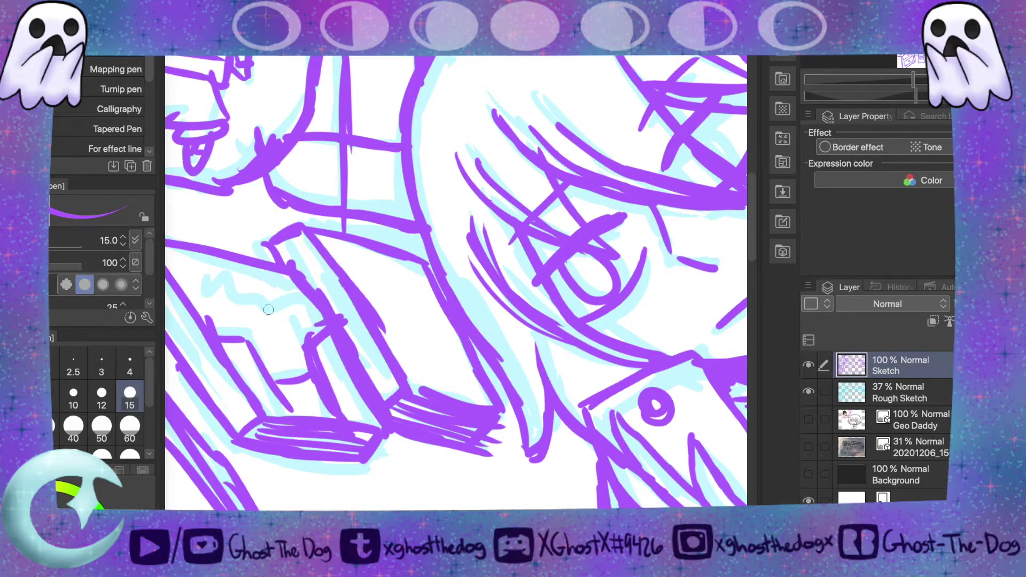
left_click_drag(199, 298, 304, 291)
mouse_move(362, 271)
left_mouse_down()
mouse_move(378, 284)
mouse_move(426, 275)
left_mouse_up()
- Lower the Sketch layer's opacity to 45% and add a new layer named Lineart above it
mouse_move(915, 96)
left_mouse_down()
mouse_move(890, 96)
mouse_move(887, 82)
left_mouse_up()
left_click(977, 303)
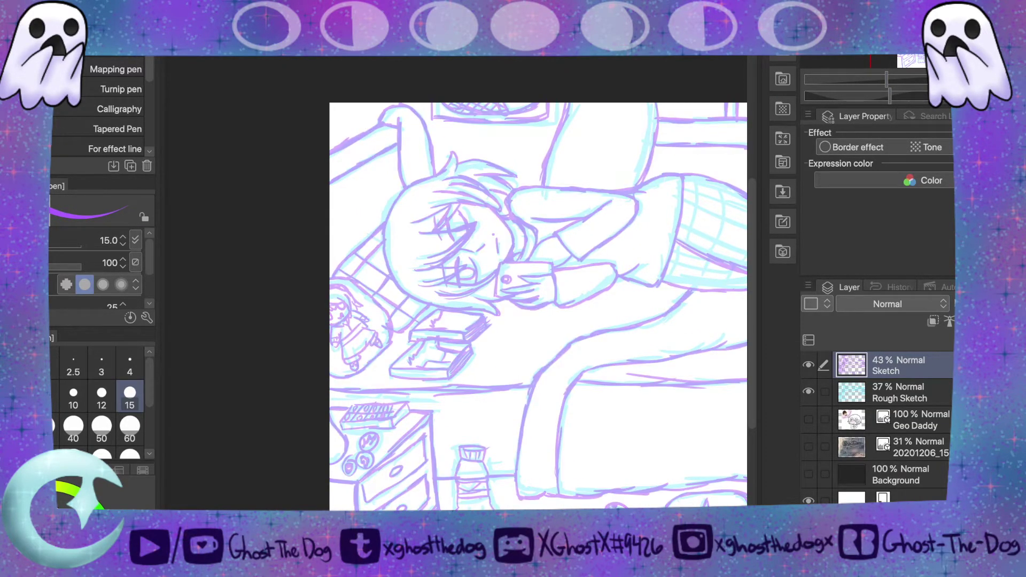
key("ctrl+shift+n")
double_click(890, 371)
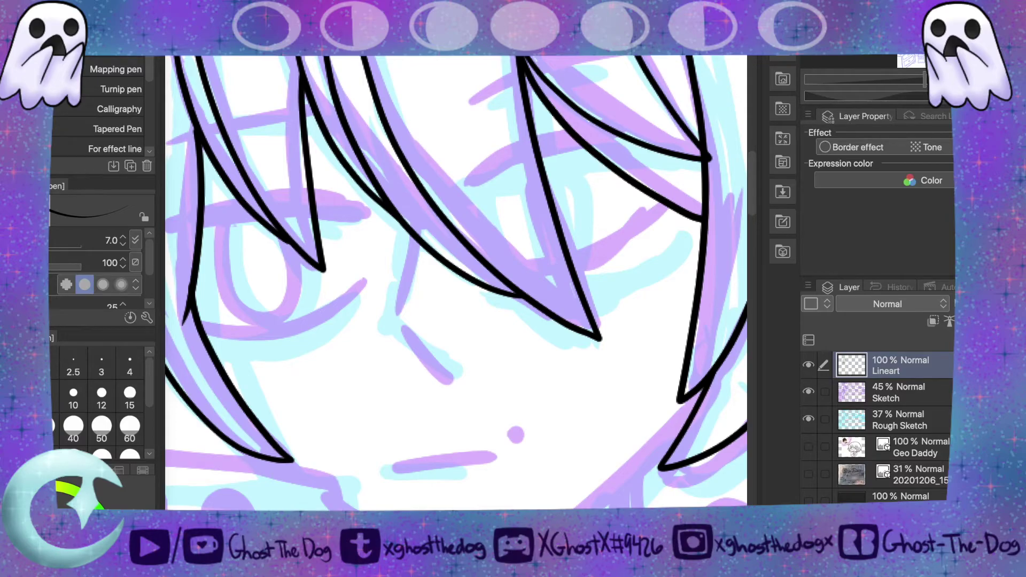
- Clean up the overshooting ink where the fringe strands meet the side lock, using the eraser at size 6
key("e")
left_click(2, 398)
left_click_drag(705, 157, 554, 162)
left_click_drag(925, 84, 935, 85)
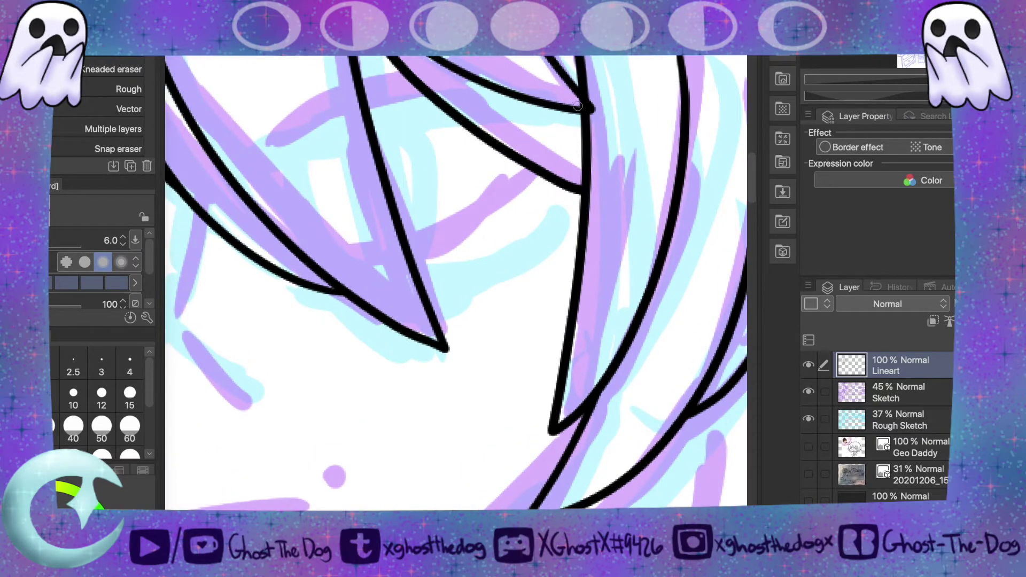
scroll(924, 86, "down", 2)
scroll(924, 85, "up", 2)
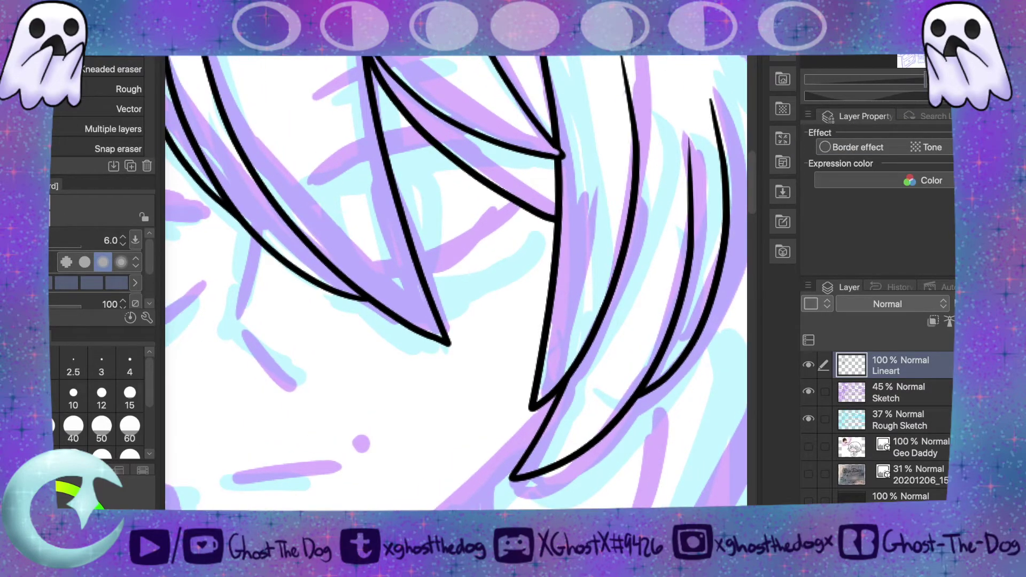
key("p")
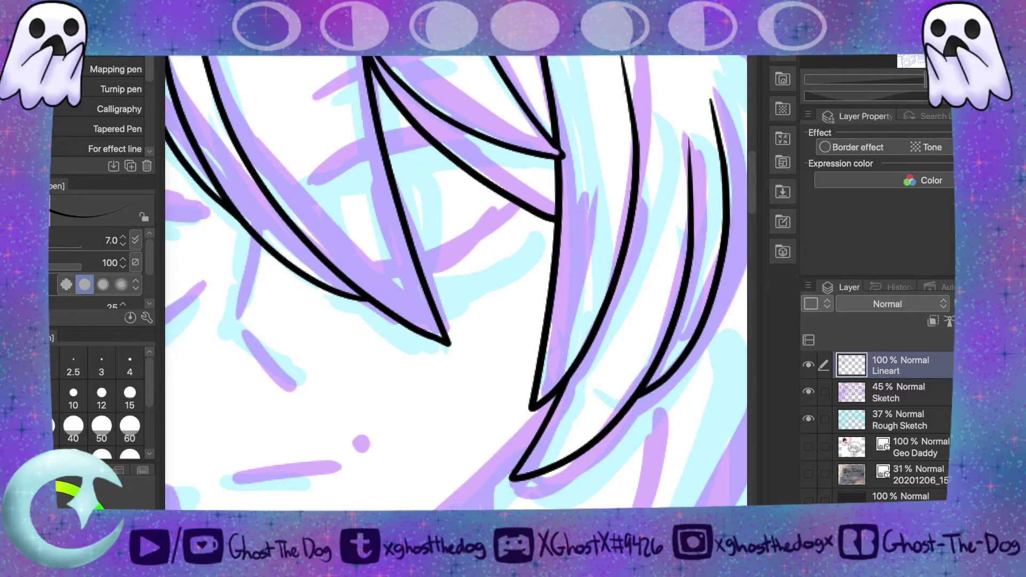
scroll(456, 282, "left", 7)
scroll(455, 282, "right", 2)
left_click_drag(753, 183, 775, 195)
mouse_move(924, 81)
left_mouse_down()
mouse_move(909, 82)
mouse_move(922, 91)
left_mouse_up()
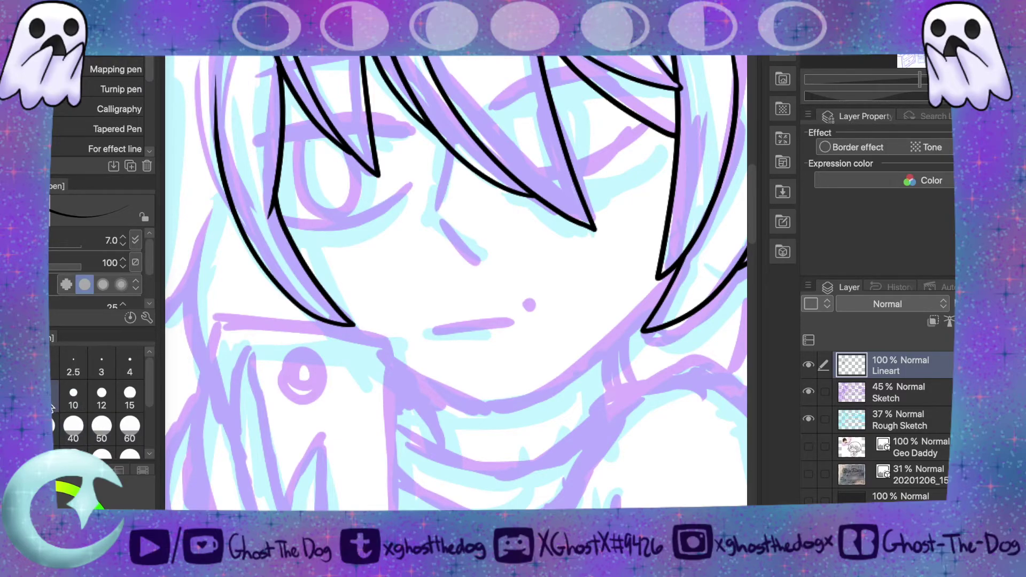
left_click_drag(911, 78, 922, 82)
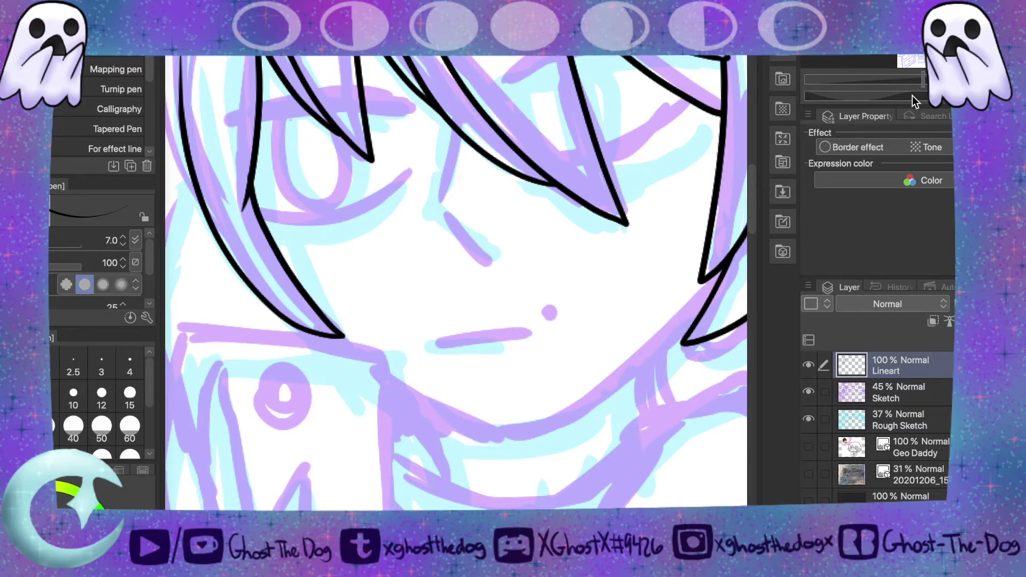
mouse_move(754, 204)
left_mouse_down()
mouse_move(766, 210)
mouse_move(754, 187)
left_mouse_up()
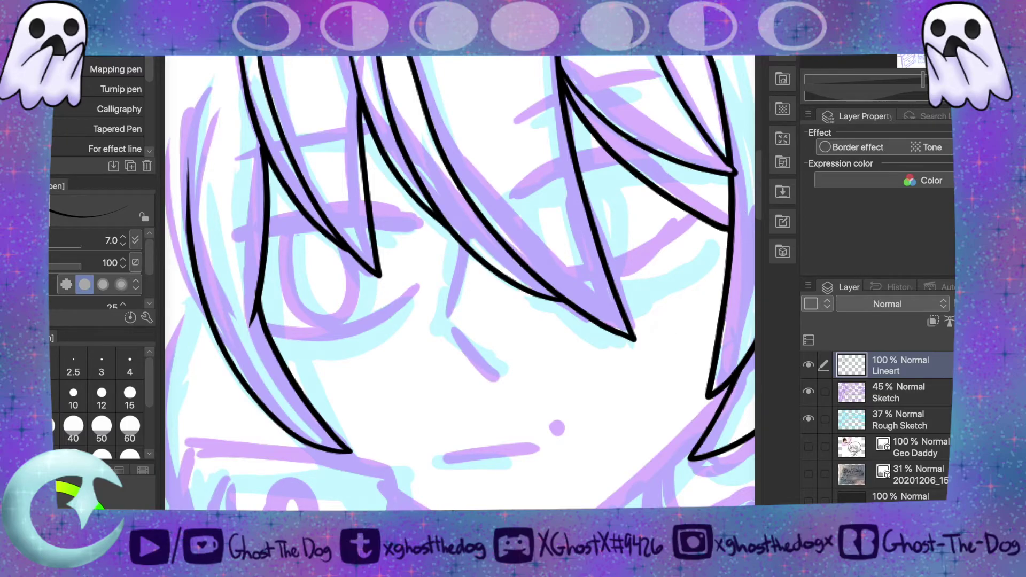
left_click_drag(455, 515, 421, 514)
scroll(459, 284, "right", 5)
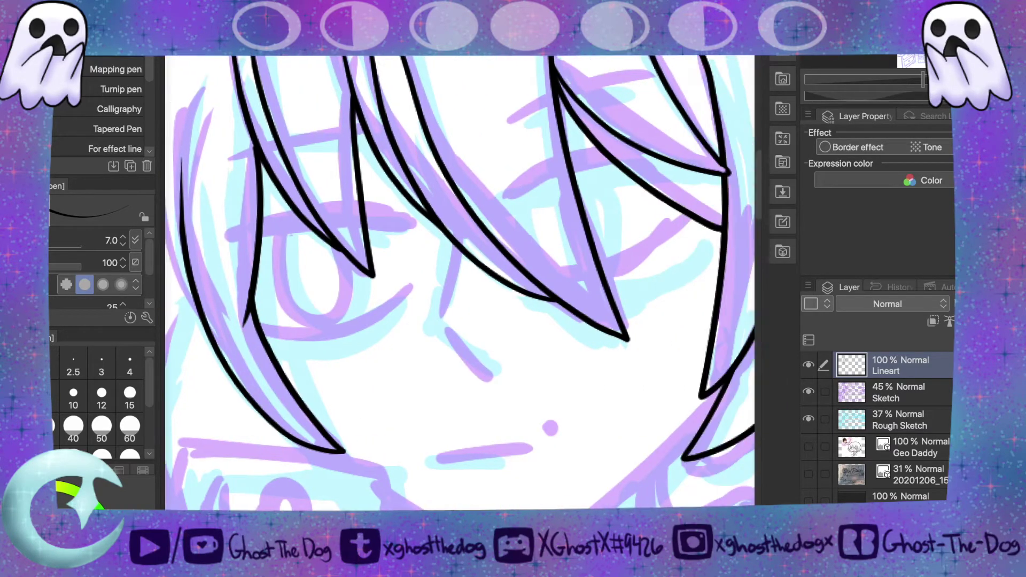
scroll(460, 283, "right", 2)
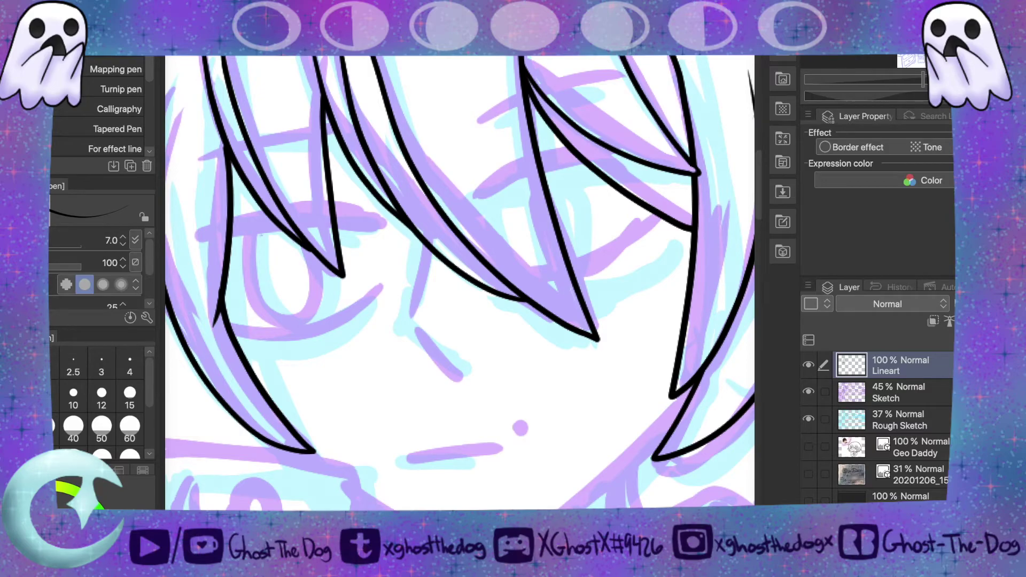
scroll(459, 283, "left", 4)
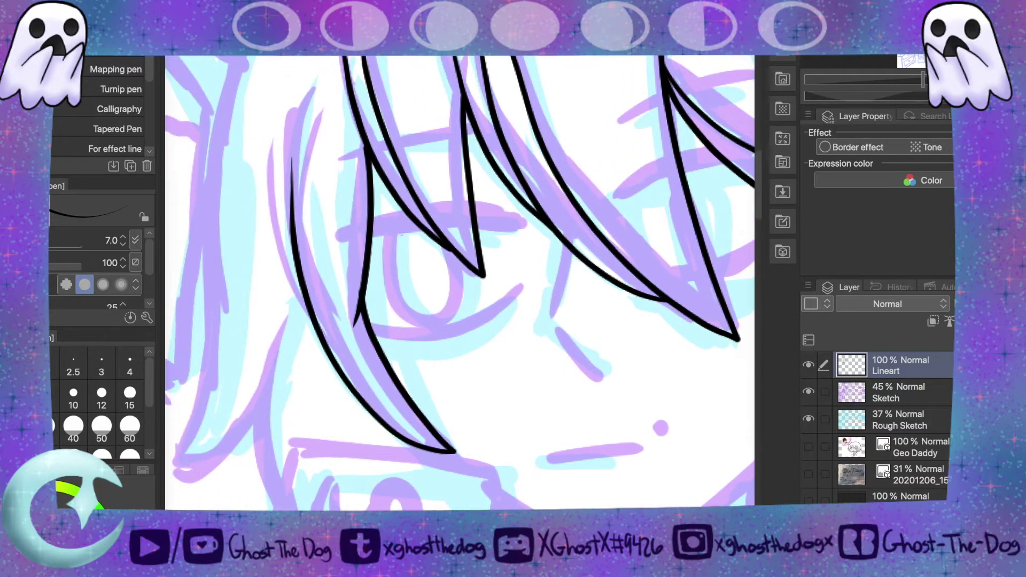
- Ink the edge of the short finger lying on the phone, from the phone's lower end up to the fingertip
scroll(460, 283, "down", 7)
left_click_drag(508, 404, 515, 268)
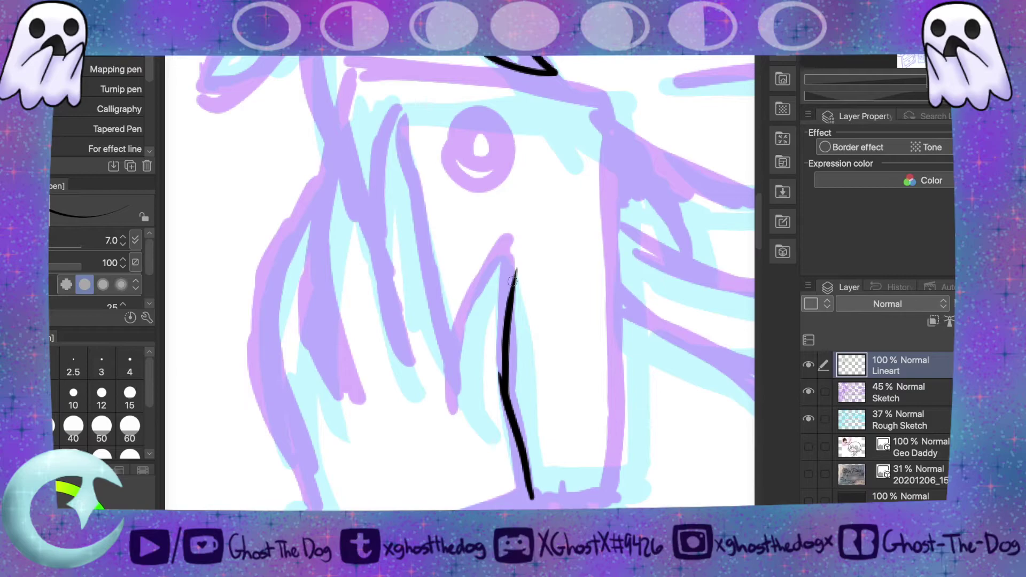
key("ctrl+z")
mouse_move(501, 376)
left_mouse_down()
mouse_move(511, 262)
mouse_move(462, 292)
mouse_move(458, 328)
left_mouse_up()
key("ctrl+z")
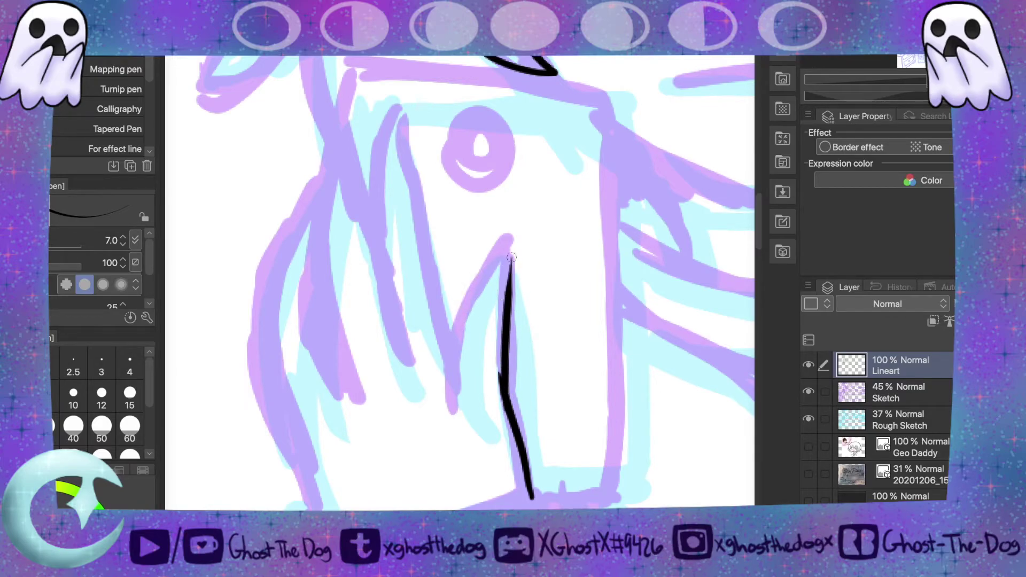
- Ink the short finger's rounded tip and its other side down to the gap between the fingers
mouse_move(507, 295)
left_mouse_down()
mouse_move(510, 250)
mouse_move(467, 316)
mouse_move(461, 353)
left_mouse_up()
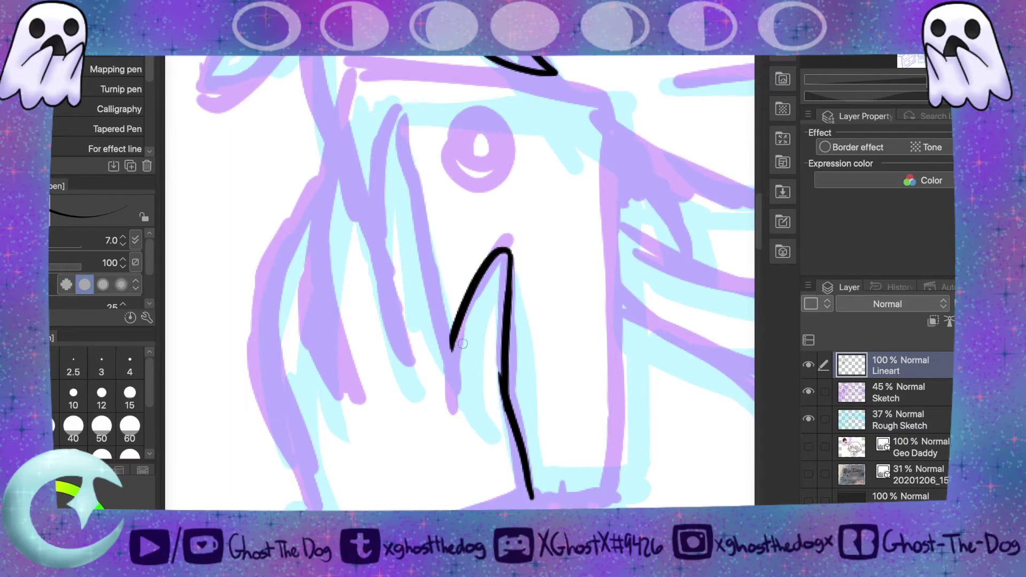
key("ctrl+z")
left_click_drag(510, 252, 468, 334)
key("ctrl+z")
mouse_move(508, 258)
left_mouse_down()
mouse_move(493, 261)
mouse_move(468, 321)
left_mouse_up()
key("ctrl+z")
left_click_drag(508, 258, 468, 313)
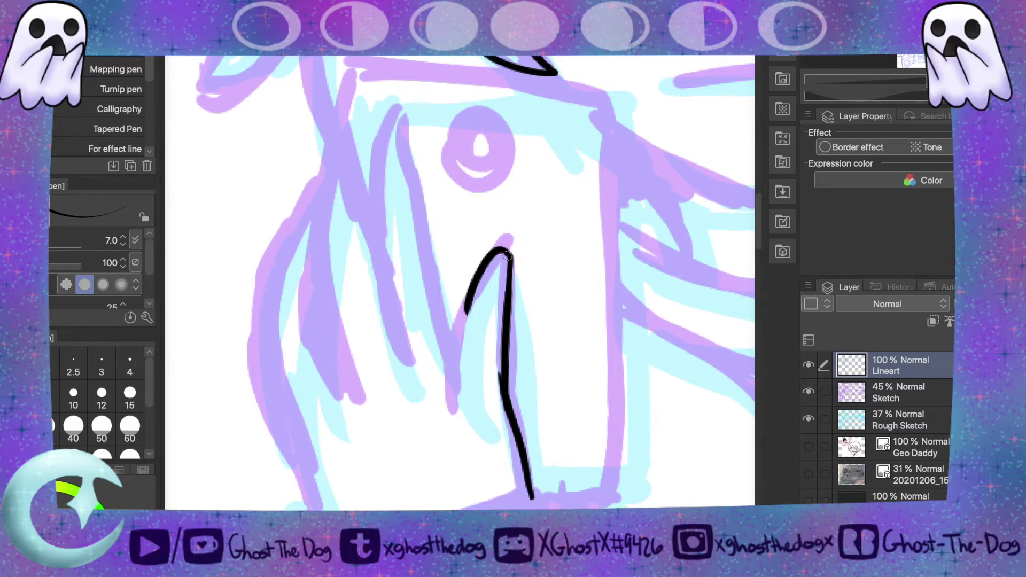
left_click_drag(505, 259, 463, 389)
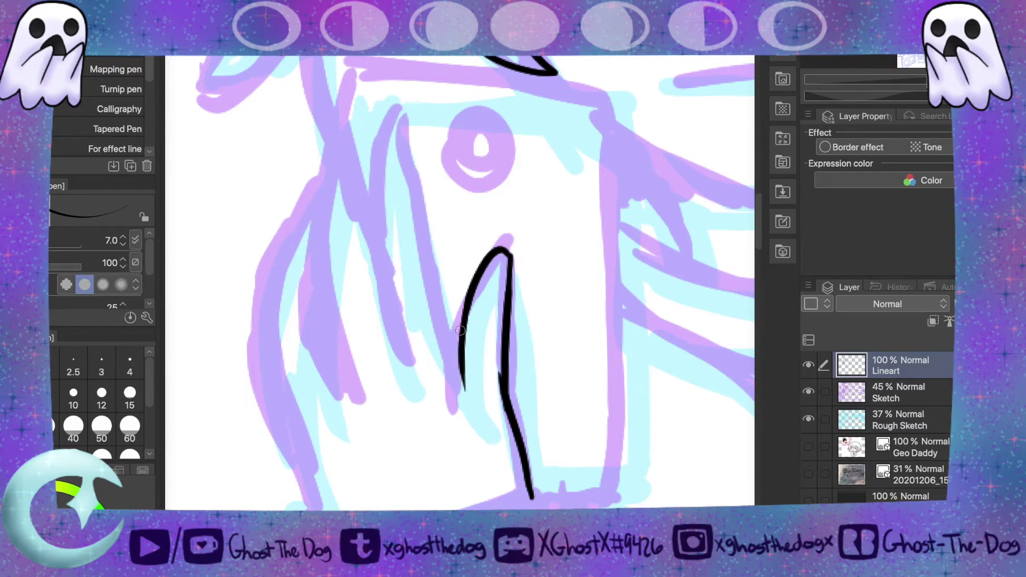
- Ink the long finger beside it and outline the phone, closing the phone's slanted edge against that finger
left_click_drag(461, 350, 425, 217)
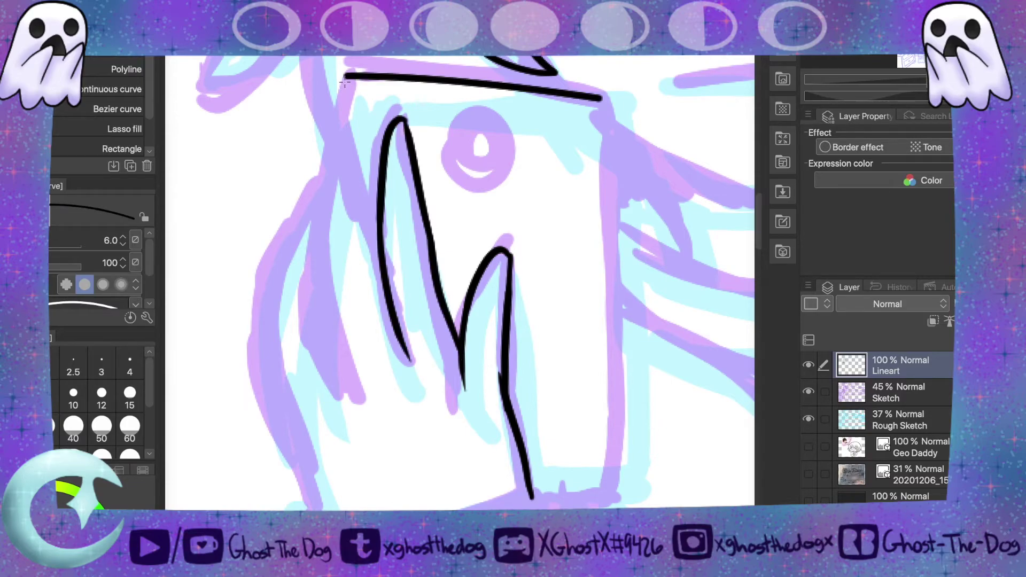
left_click_drag(346, 80, 343, 182)
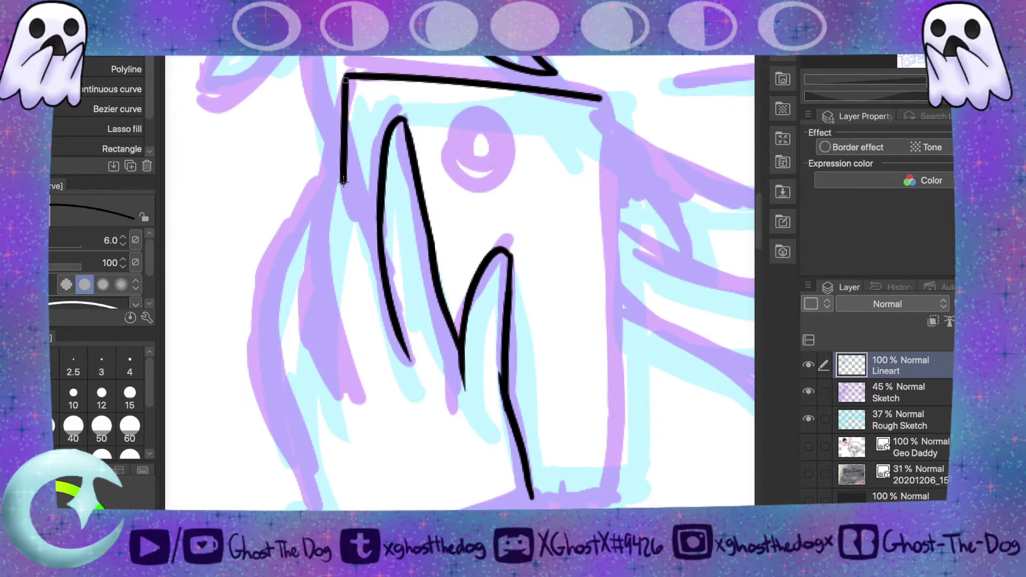
key("Return")
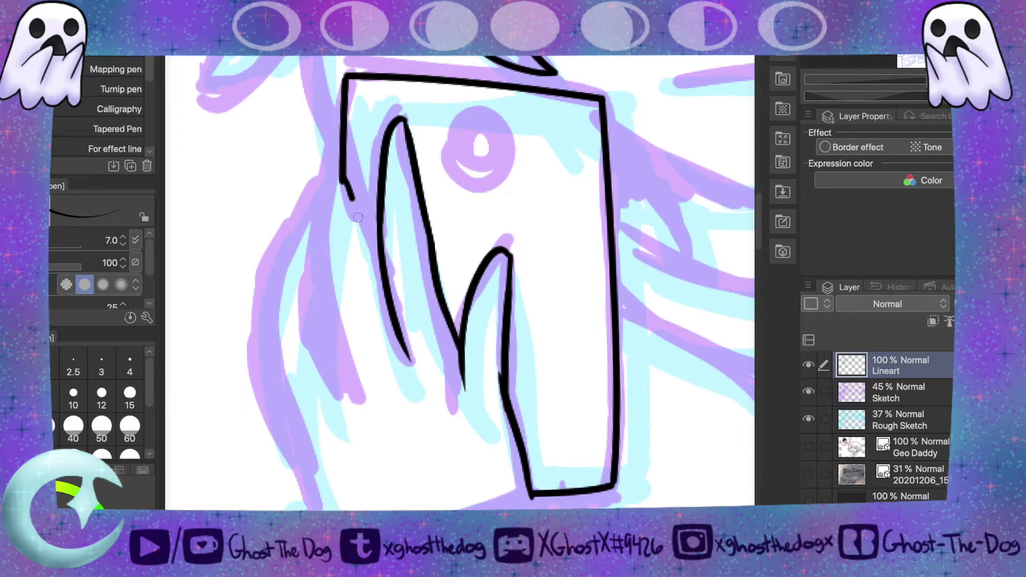
left_click_drag(343, 182, 378, 264)
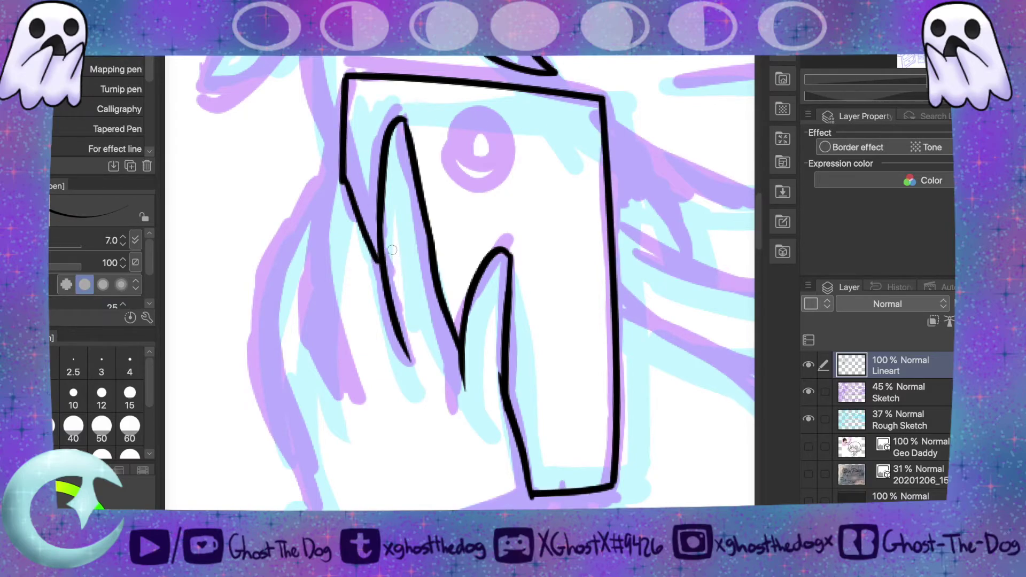
key("ctrl+z")
left_click_drag(344, 181, 384, 278)
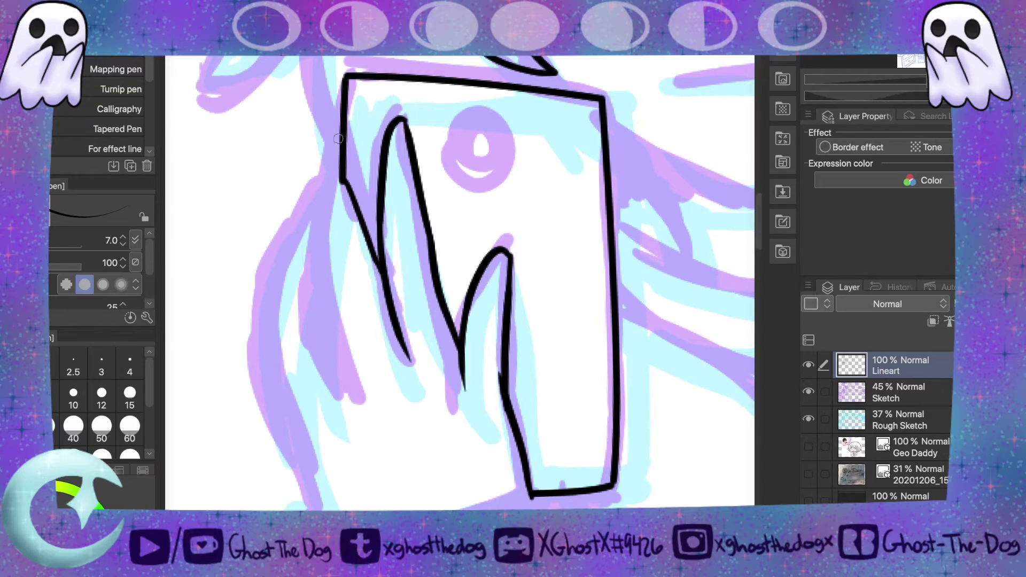
- Ink the curved finger that starts at the phone's side edge and runs down into the hand
mouse_move(341, 129)
left_mouse_down()
mouse_move(325, 172)
mouse_move(316, 276)
left_mouse_up()
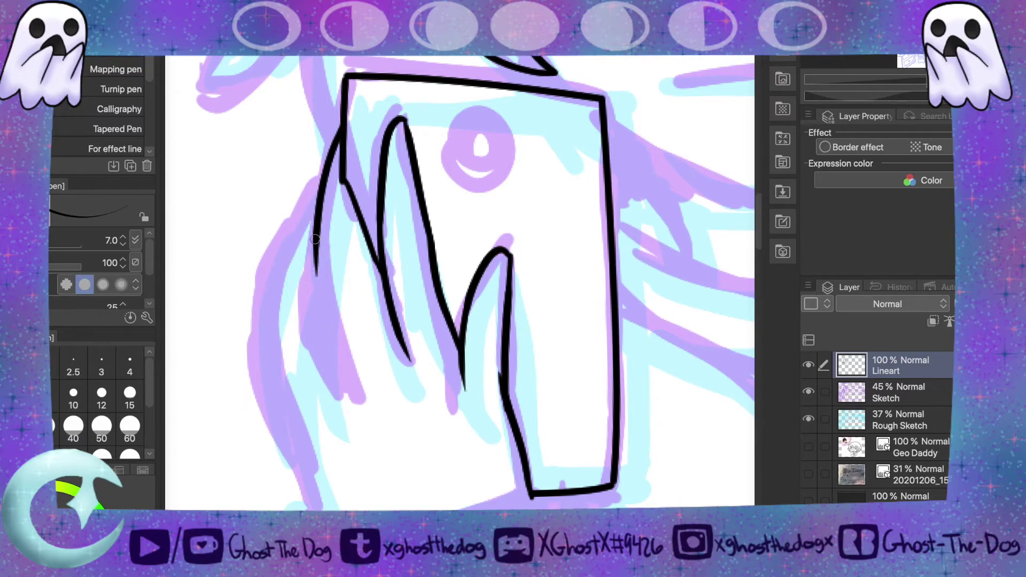
left_click_drag(315, 237, 348, 371)
key("ctrl+z")
left_click_drag(315, 240, 358, 385)
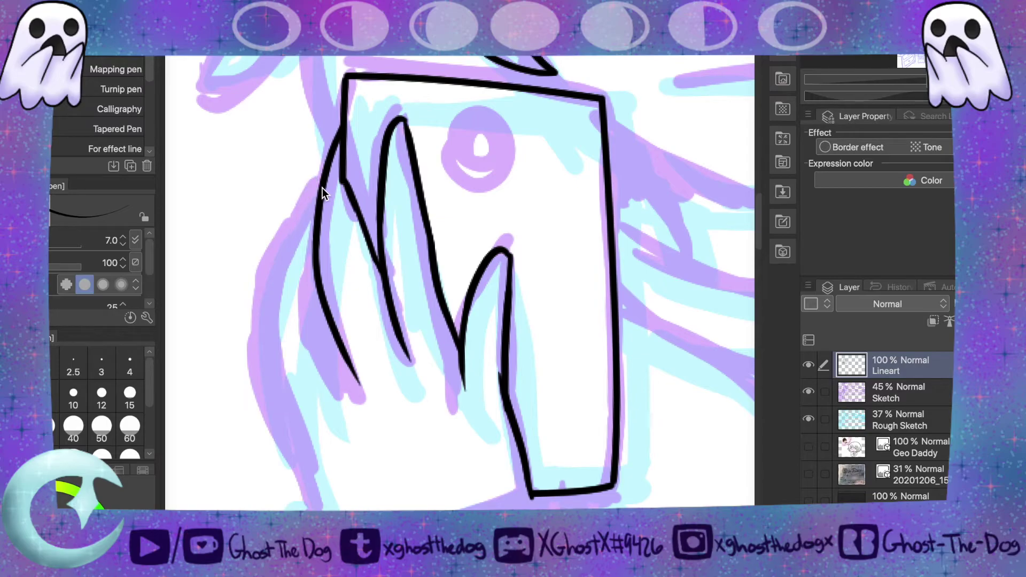
- Ink the two outermost fingers and the outer edge of the hand down toward the wrist
left_click_drag(321, 185, 283, 255)
left_click_drag(284, 254, 313, 404)
key("ctrl+z")
left_click_drag(284, 253, 317, 424)
left_click_drag(284, 247, 308, 494)
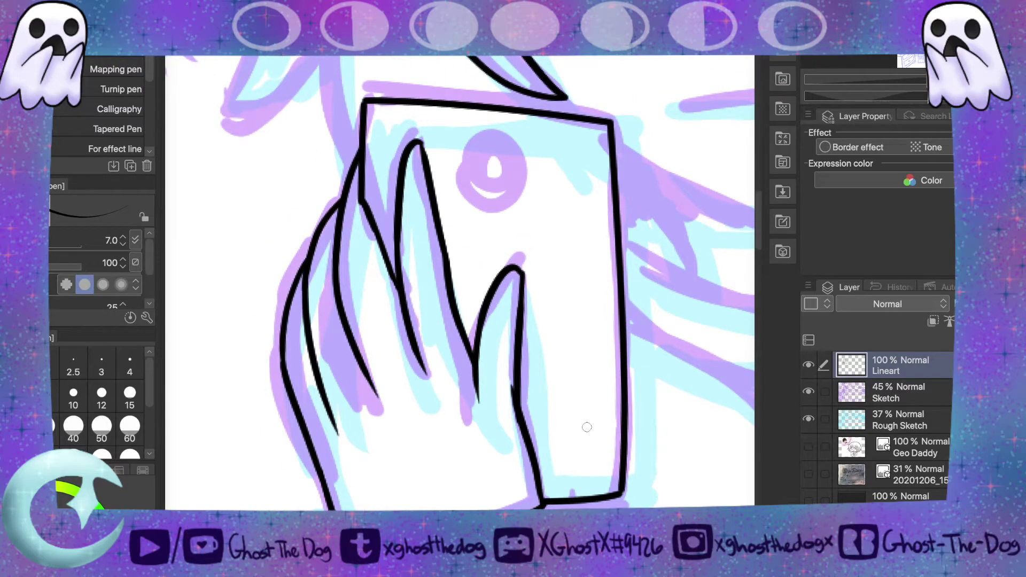
scroll(587, 427, "up", 1)
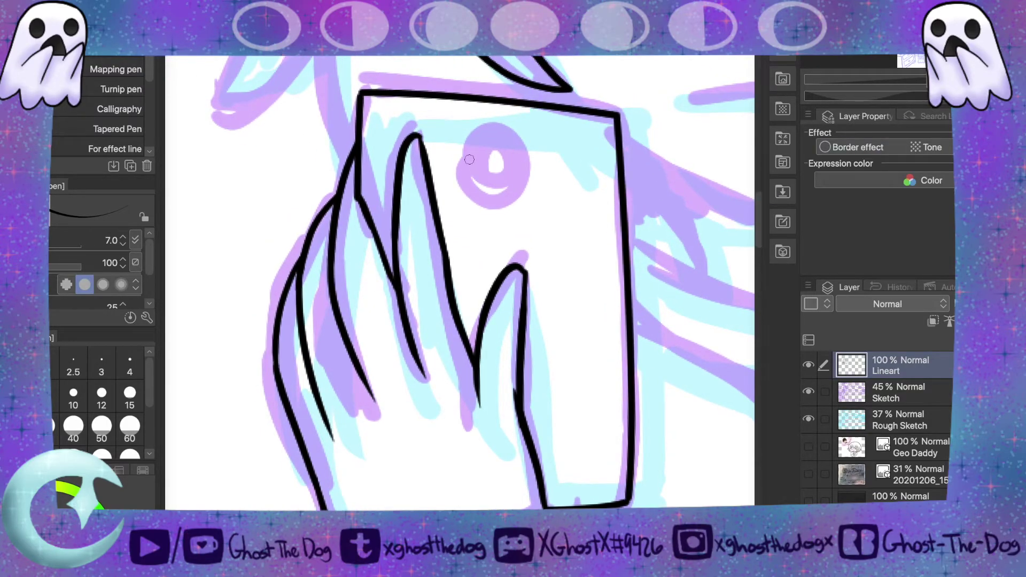
- Draw the phone's camera as two concentric ellipses, the outer at brush size 6 and the inner at size 4
key("u")
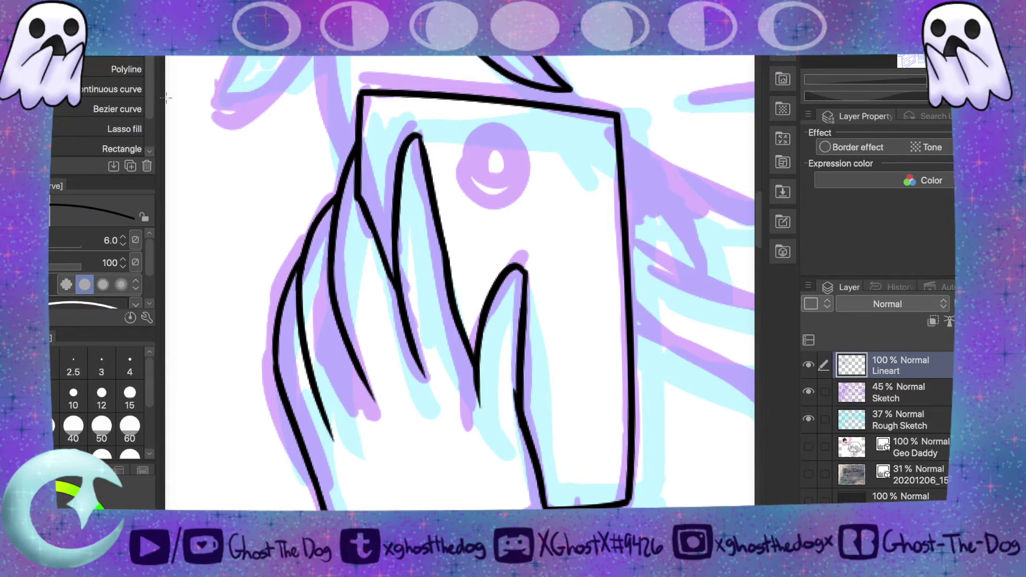
scroll(107, 129, "down", 2)
left_click(107, 129)
left_click(2, 396)
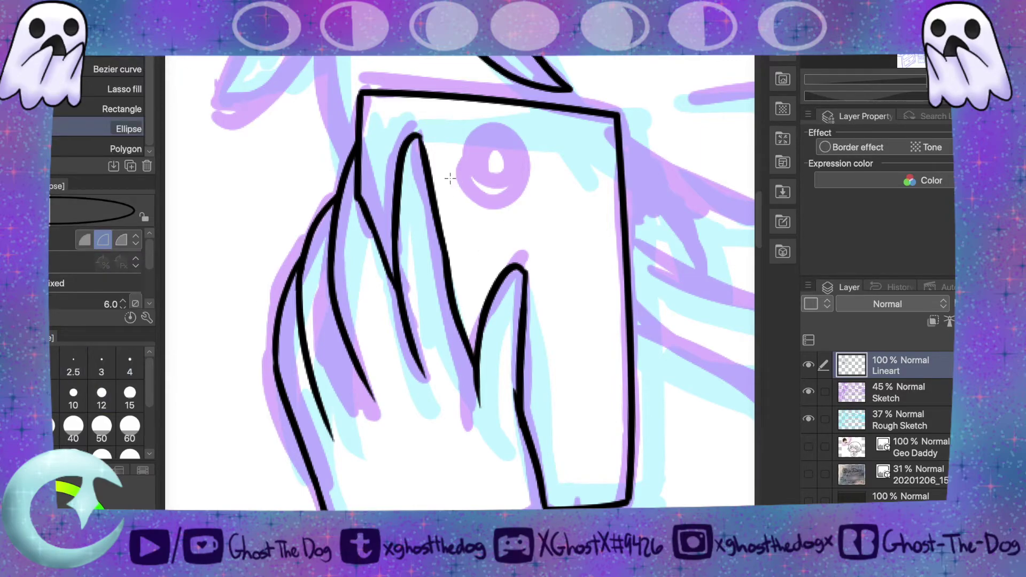
left_click_drag(450, 136, 516, 201)
left_click(129, 365)
left_click_drag(466, 153, 502, 186)
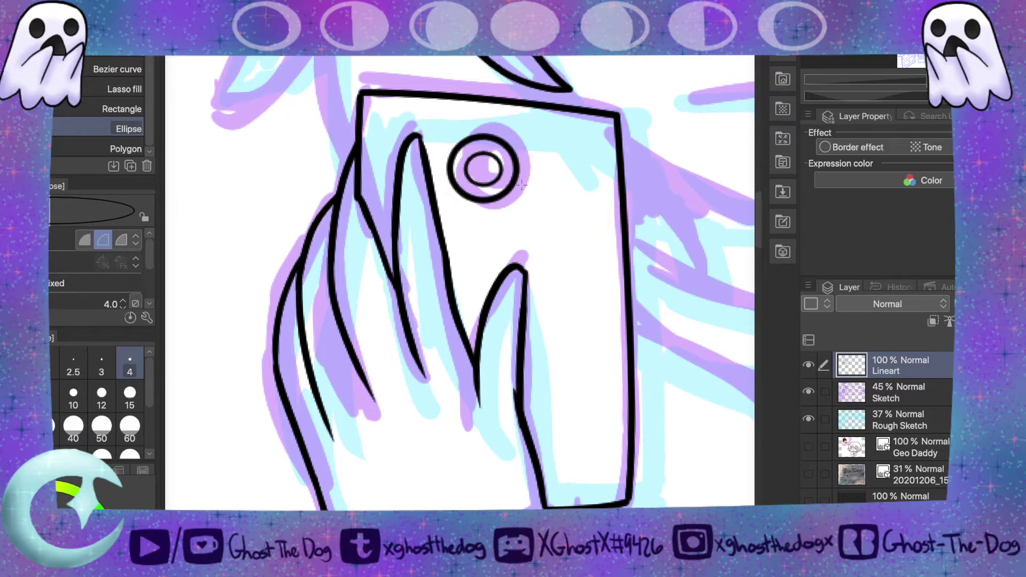
- Extend the tip of the hair lock beside the face to the phone's upper edge with the pen at size 8
left_click_drag(925, 83, 902, 97)
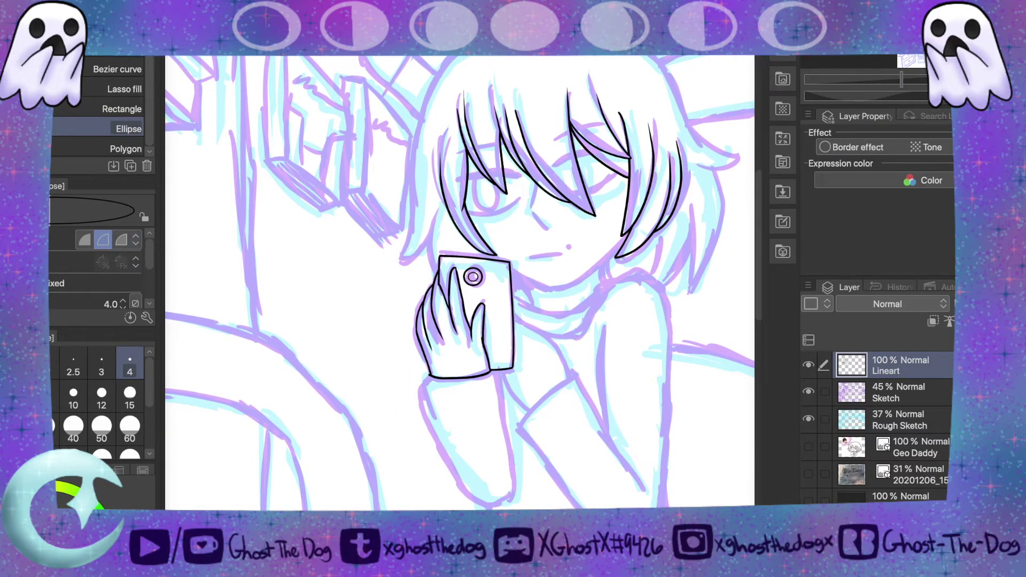
key("p")
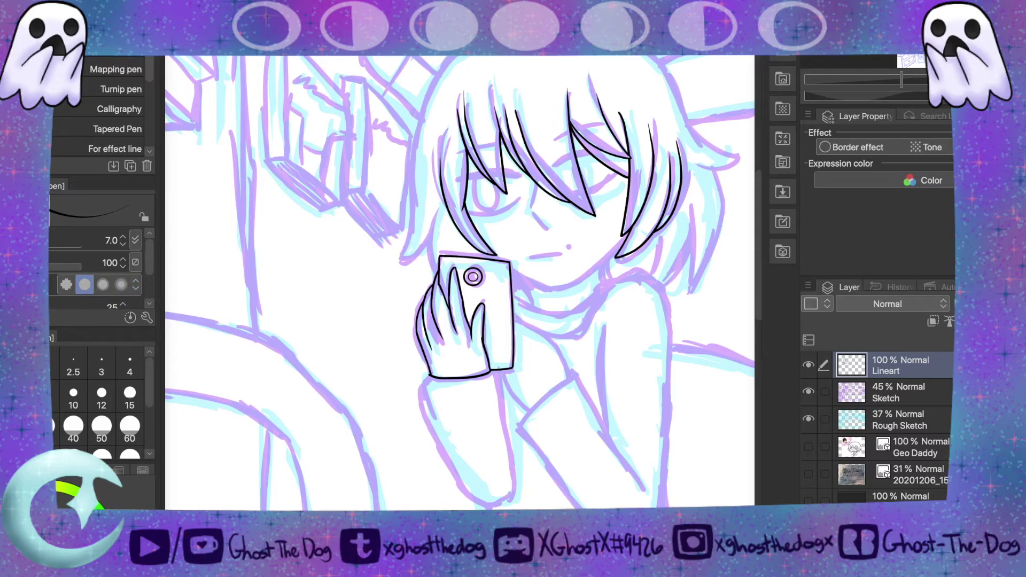
mouse_move(517, 251)
left_mouse_down()
mouse_move(417, 252)
mouse_move(548, 254)
left_mouse_up()
key("]")
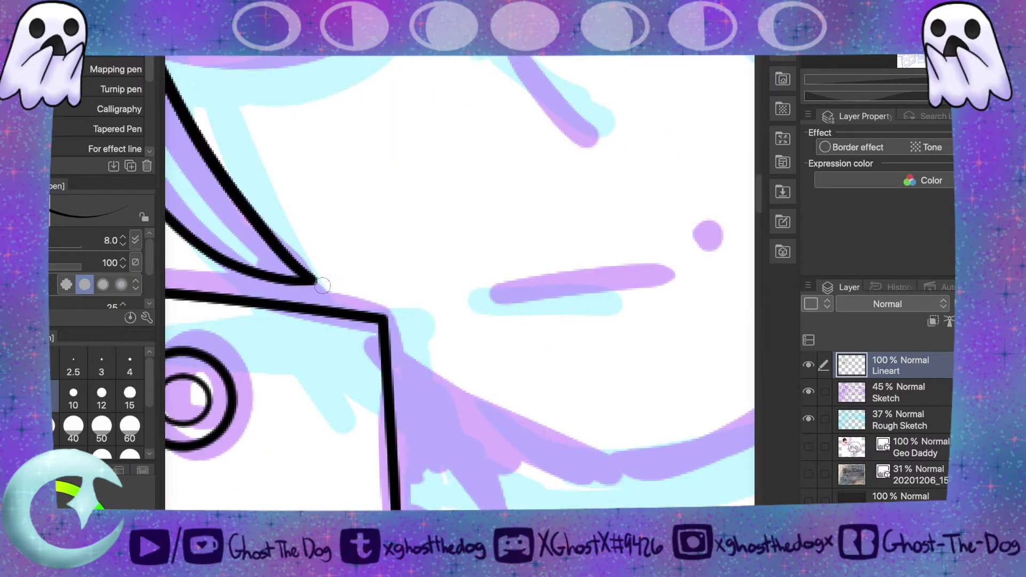
mouse_move(305, 289)
left_mouse_down()
mouse_move(345, 314)
mouse_move(331, 306)
left_mouse_up()
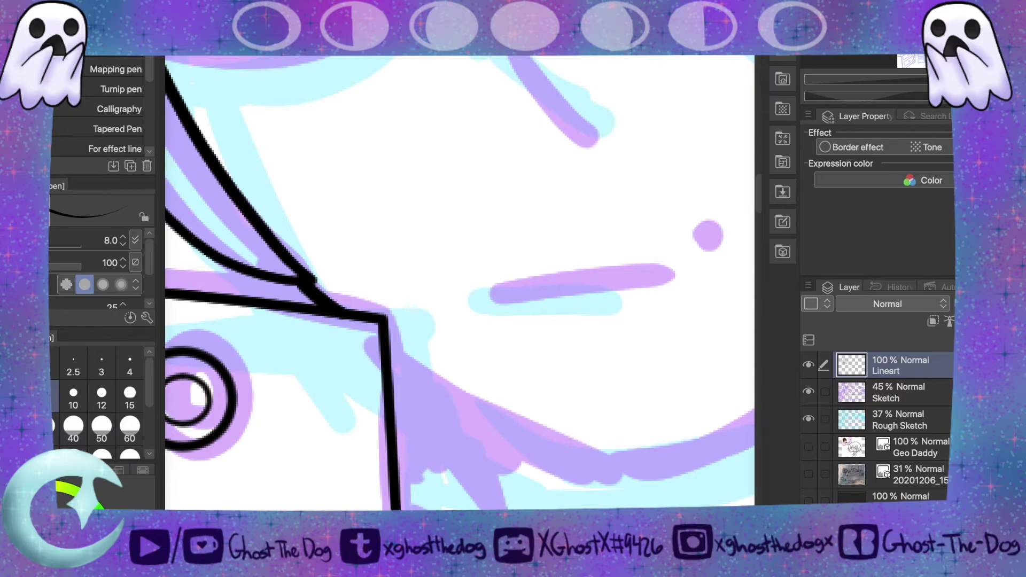
scroll(459, 282, "right", 3)
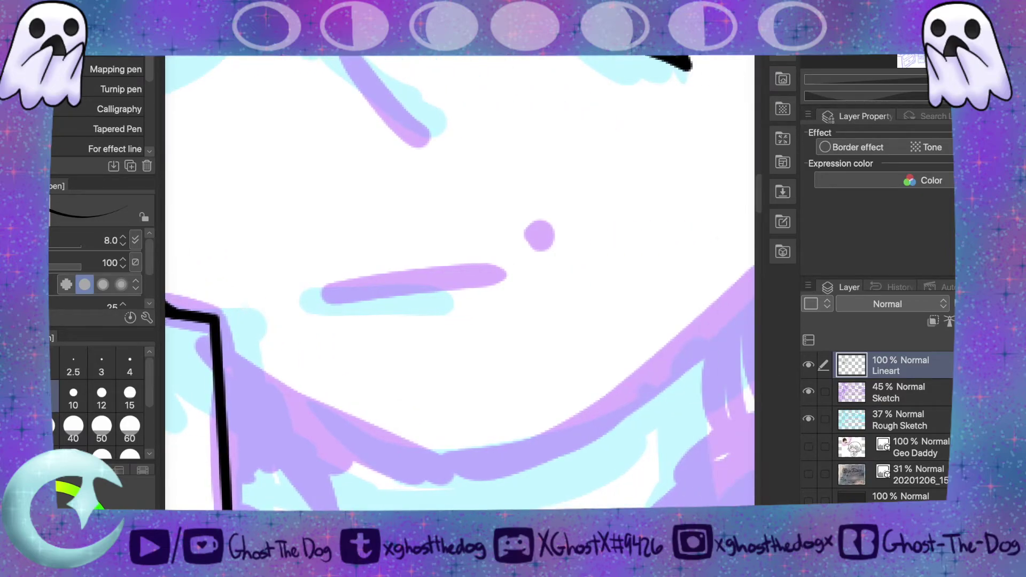
scroll(455, 317, "down", 2)
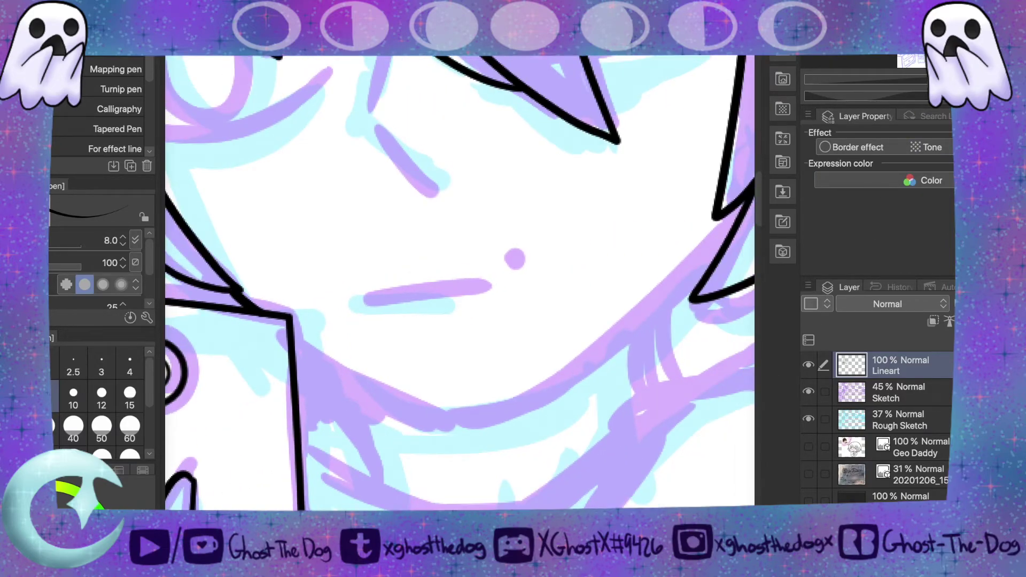
scroll(453, 295, "up", 1)
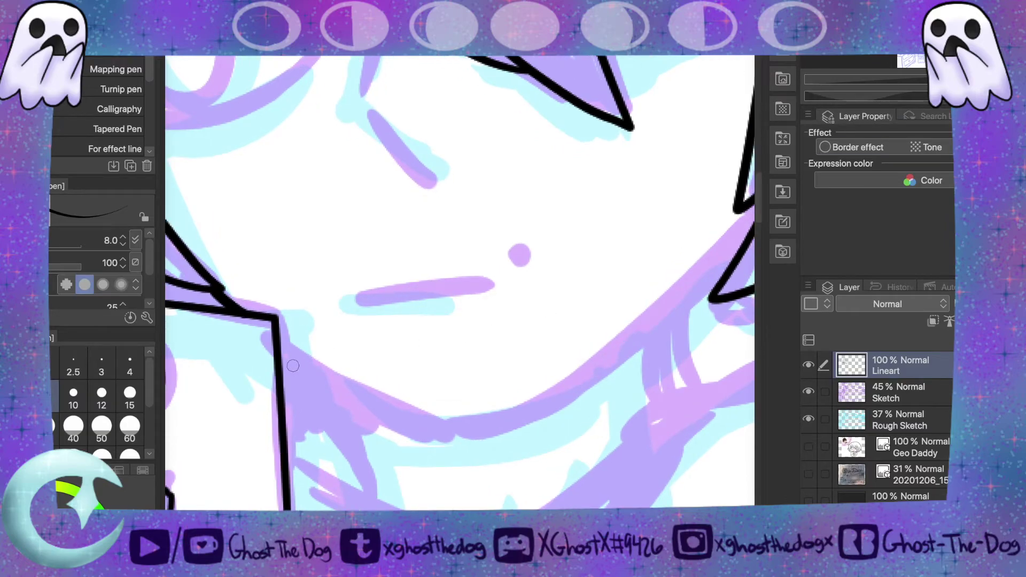
left_click_drag(283, 359, 438, 445)
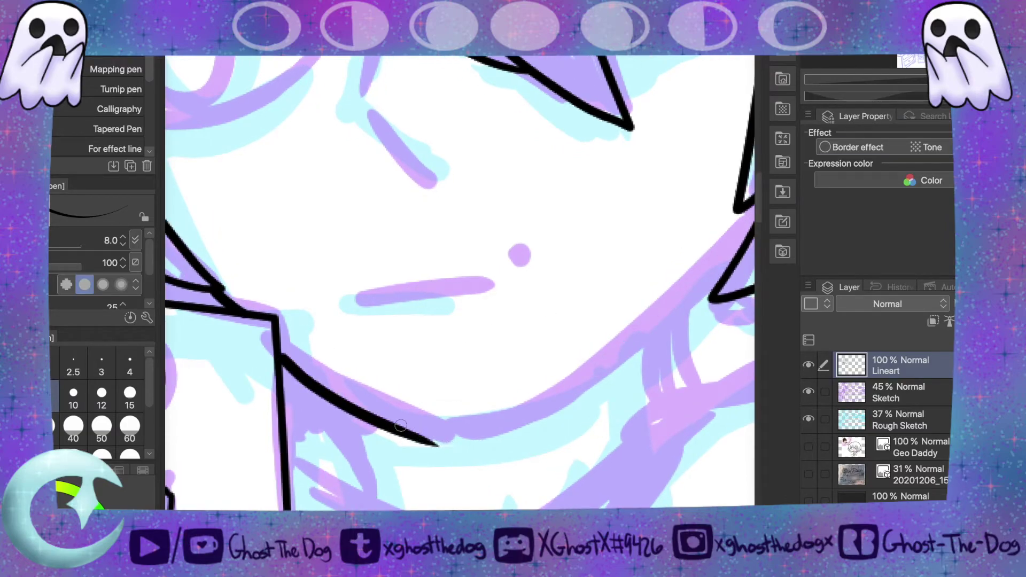
left_click_drag(276, 349, 299, 372)
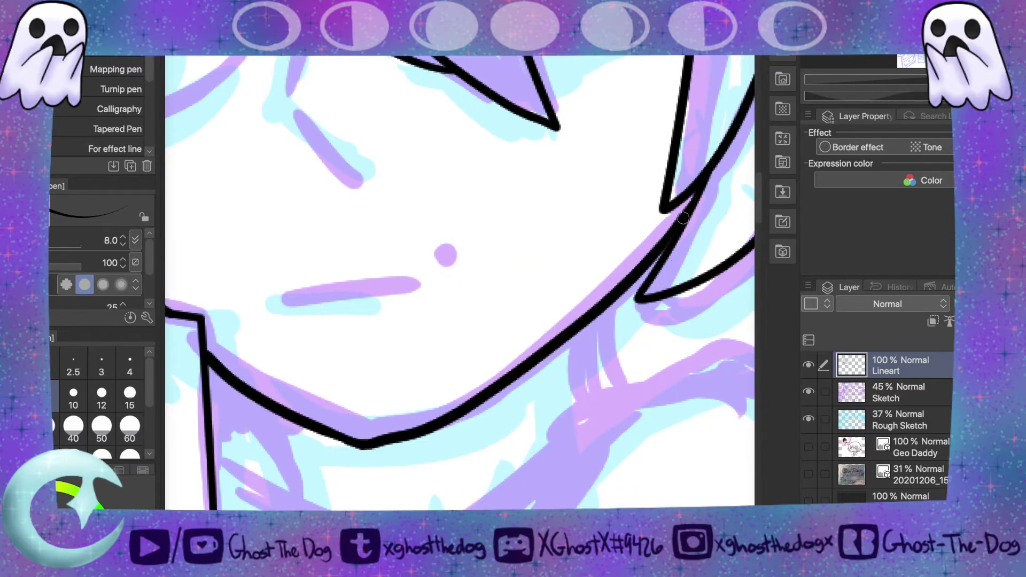
mouse_move(925, 80)
left_mouse_down()
mouse_move(914, 81)
mouse_move(924, 80)
left_mouse_up()
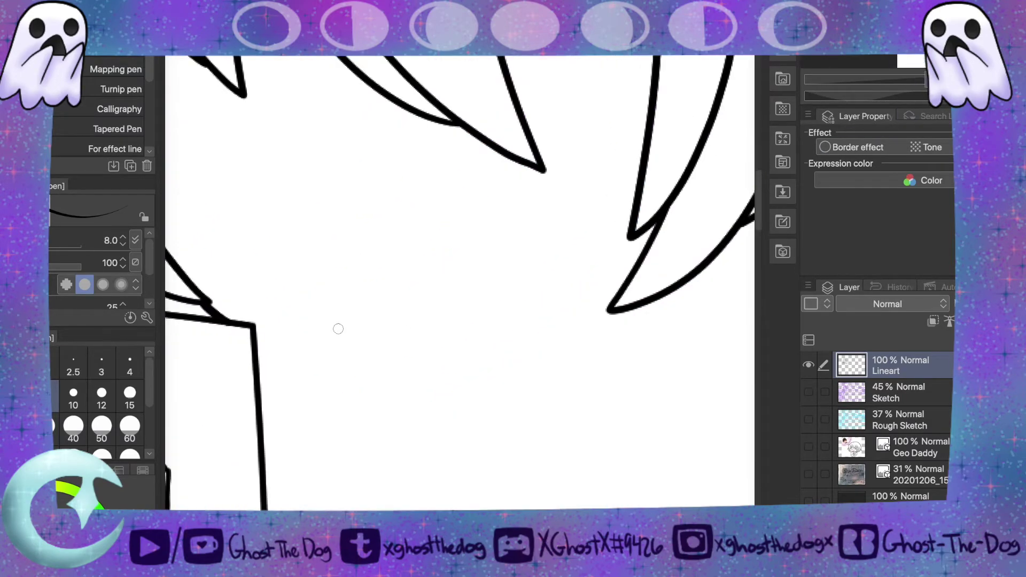
mouse_move(256, 337)
left_mouse_down()
mouse_move(312, 360)
mouse_move(411, 375)
left_mouse_up()
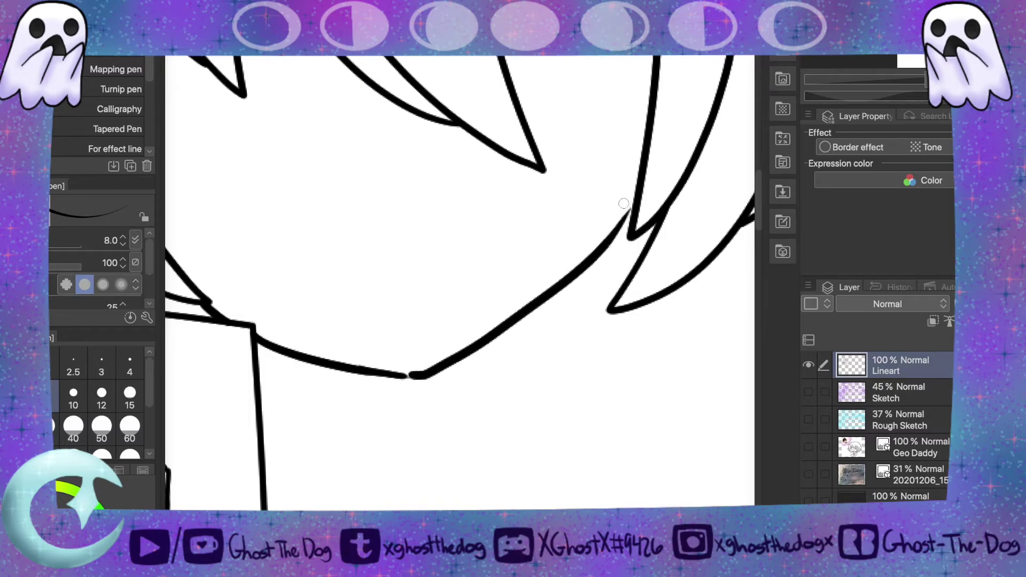
key("ctrl+z")
mouse_move(255, 336)
left_mouse_down()
mouse_move(293, 355)
mouse_move(409, 378)
left_mouse_up()
key("ctrl+z")
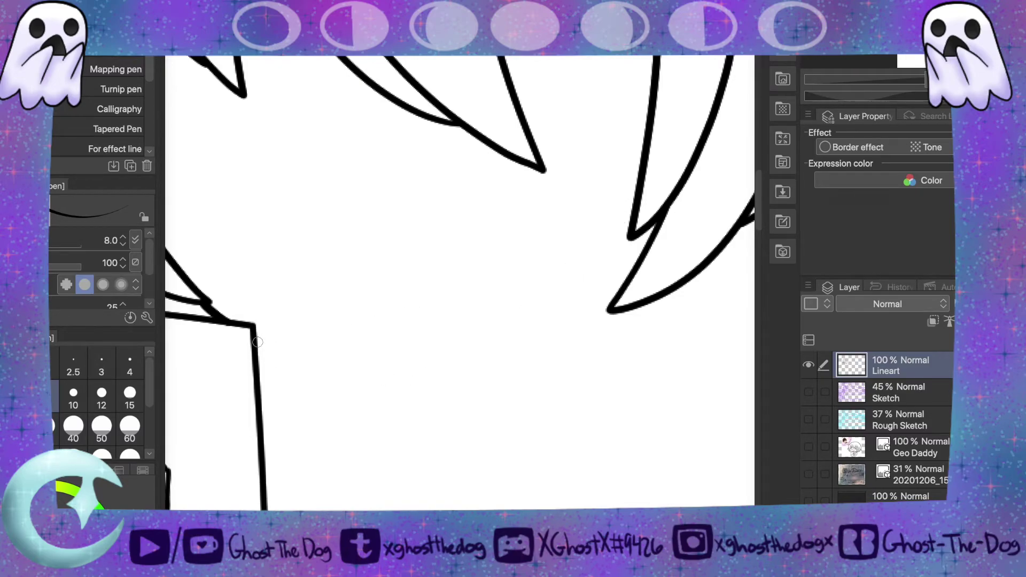
- Ink the jawline from the phone's edge around the chin to the hair, and the neck lines below it at size 7
mouse_move(256, 339)
left_mouse_down()
mouse_move(378, 386)
mouse_move(426, 387)
left_mouse_up()
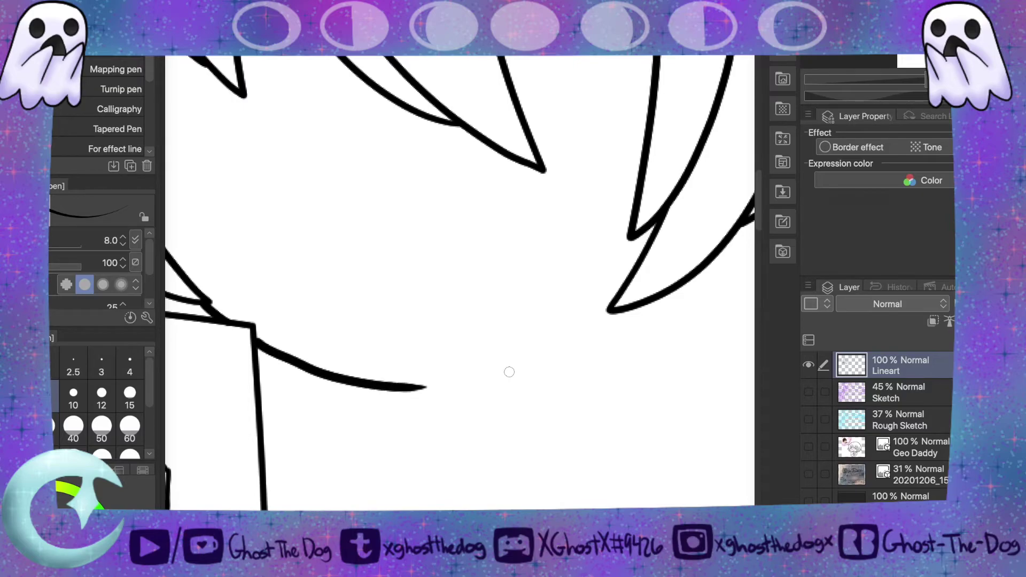
mouse_move(424, 386)
left_mouse_down()
mouse_move(479, 362)
mouse_move(655, 224)
left_mouse_up()
key("super+plus")
key("super+plus")
left_click_drag(350, 438, 414, 433)
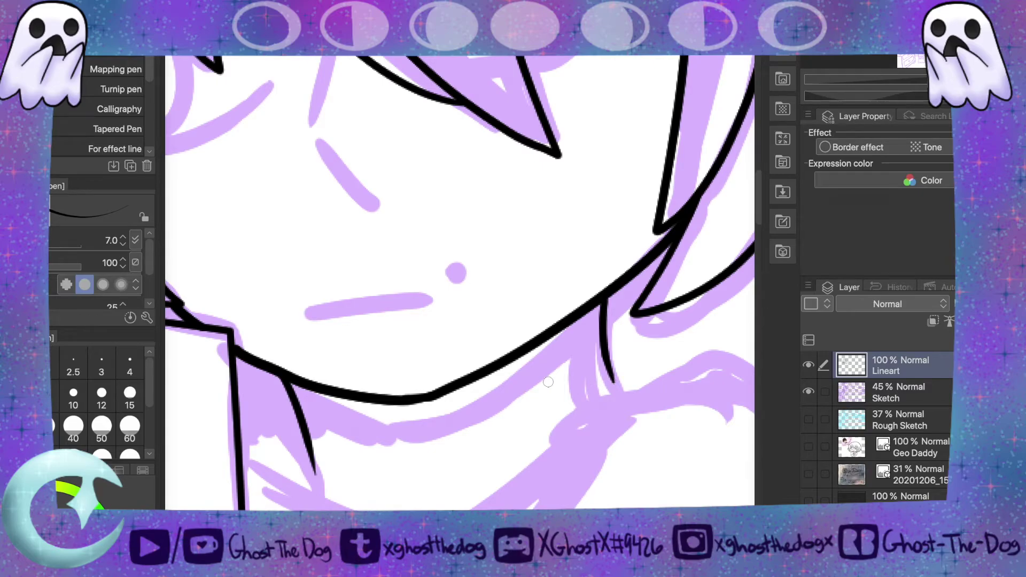
left_click_drag(236, 373, 274, 376)
left_click_drag(614, 390, 606, 328)
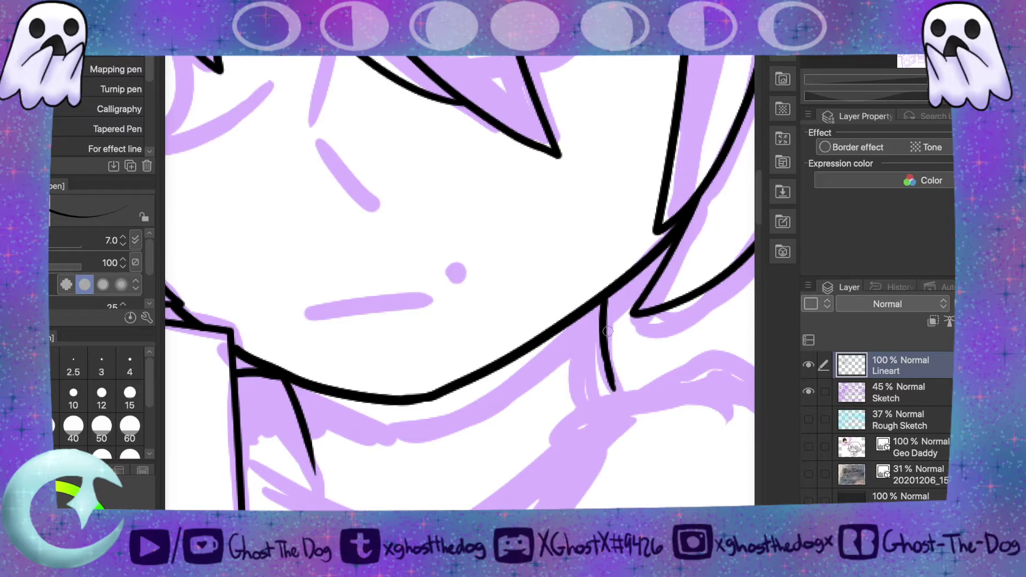
- Ink the other hand behind the phone, with its curved upper and lower edges and a straight line at the cuff
mouse_move(913, 79)
left_mouse_down()
mouse_move(878, 85)
mouse_move(933, 92)
left_mouse_up()
left_click(922, 60)
left_click_drag(419, 429, 453, 510)
left_click_drag(758, 238, 740, 169)
scroll(741, 168, "down", 5)
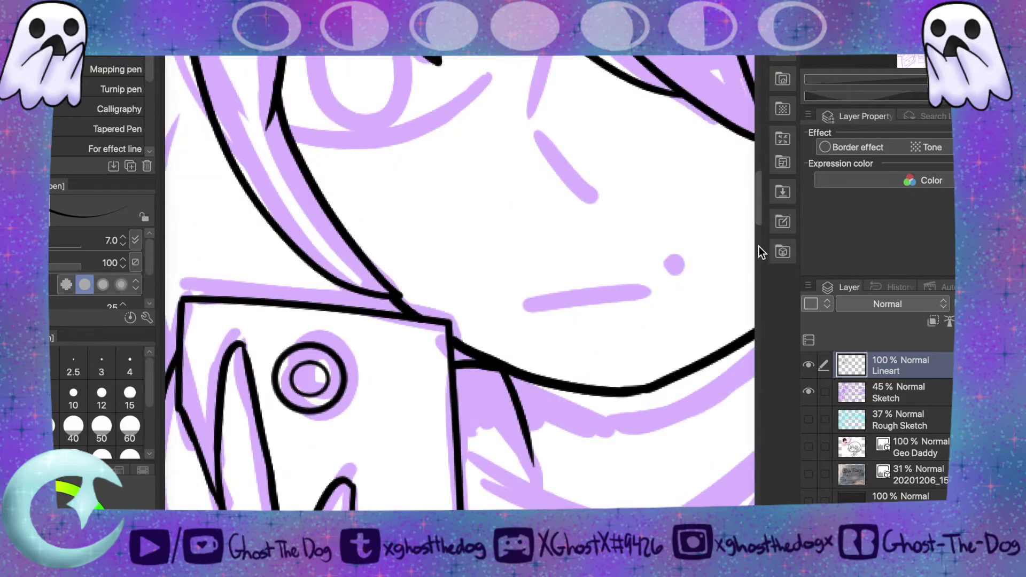
left_click_drag(781, 255, 781, 249)
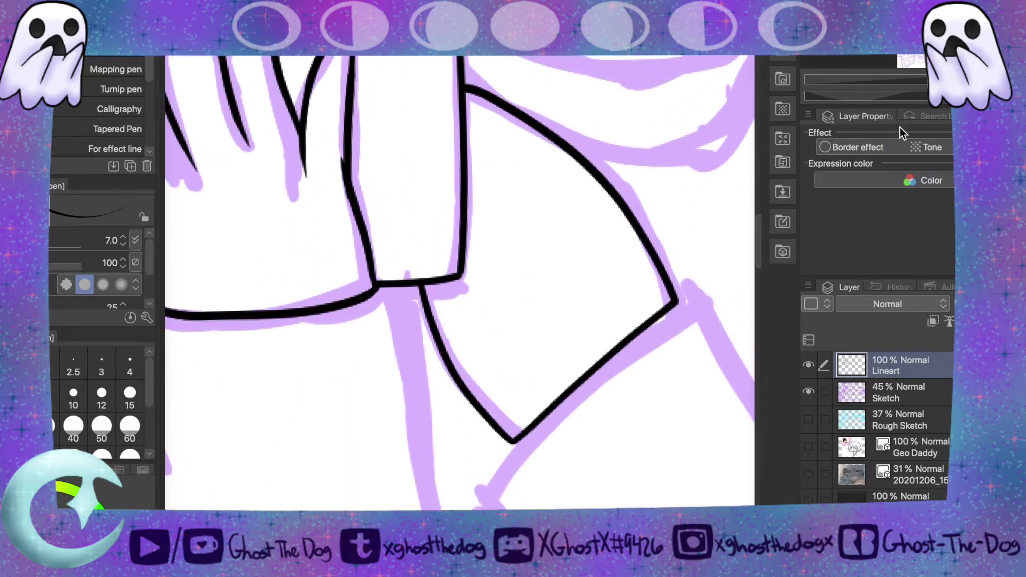
- Ink the short starting strokes of both sleeve sides just below the wrist of the hand holding the phone
left_click(929, 79)
left_click_drag(354, 301, 302, 358)
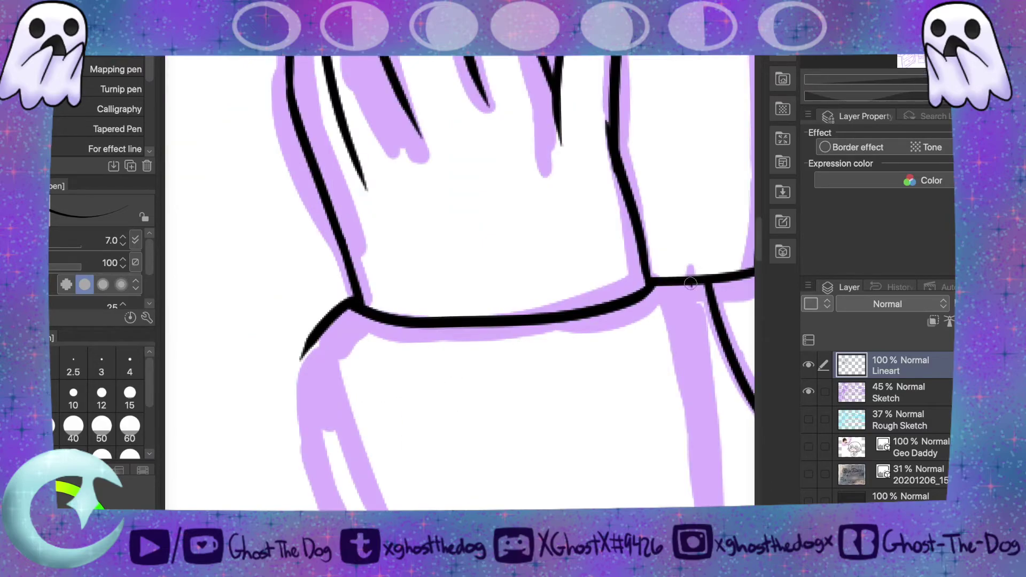
left_click_drag(691, 288, 706, 434)
- Ink both long sides of the phone arm's sleeve from the wrist down toward the elbow
left_click_drag(924, 81, 926, 85)
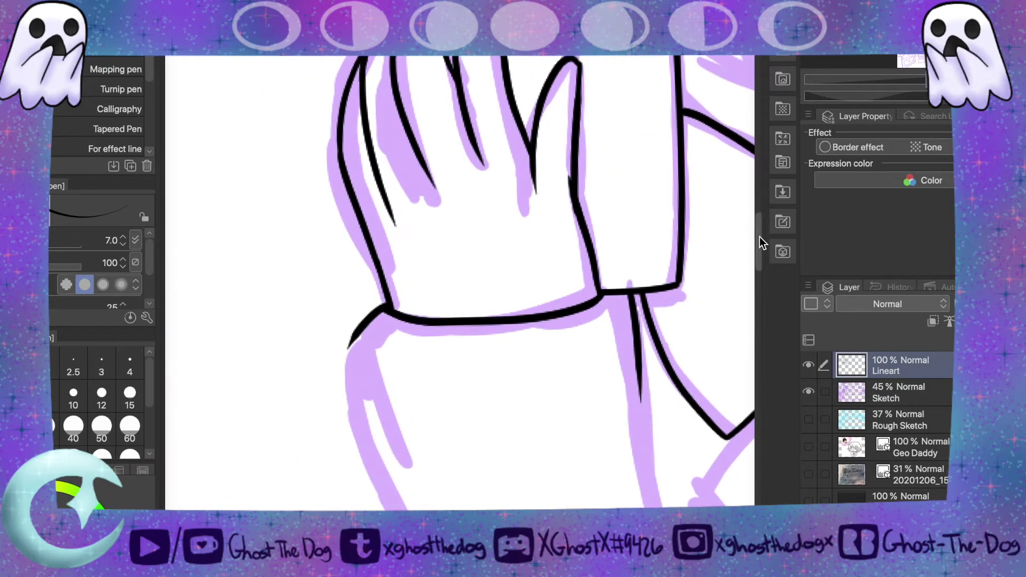
mouse_move(759, 236)
left_mouse_down()
mouse_move(761, 281)
mouse_move(761, 256)
left_mouse_up()
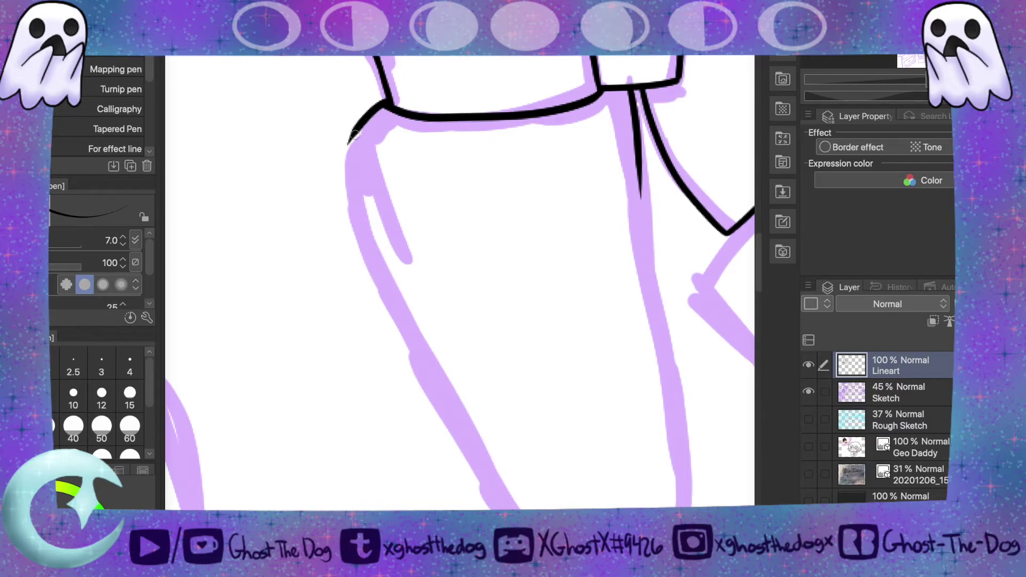
mouse_move(357, 127)
left_mouse_down()
mouse_move(346, 143)
mouse_move(388, 273)
mouse_move(538, 505)
left_mouse_up()
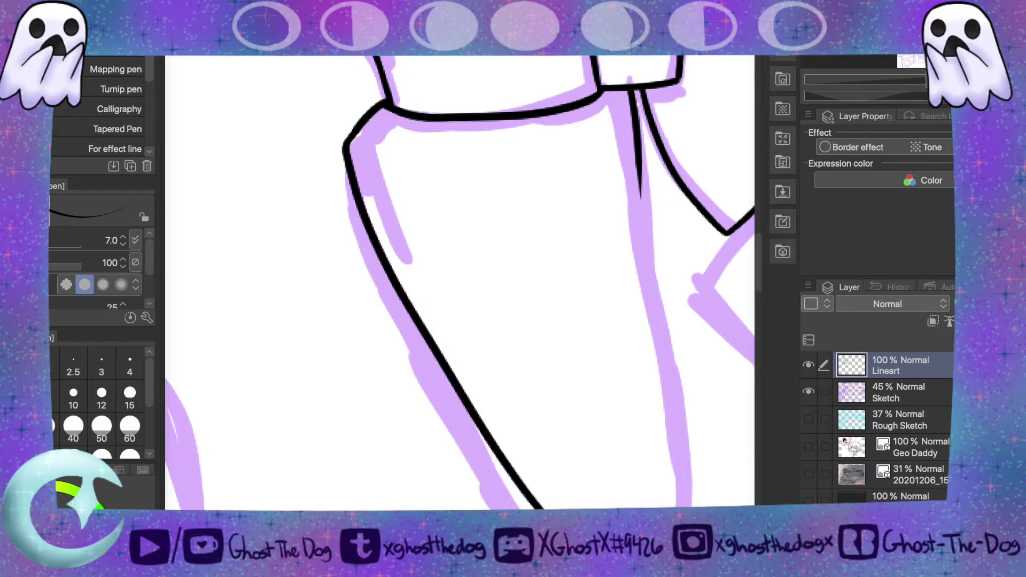
key("ctrl+z")
mouse_move(361, 121)
left_mouse_down()
mouse_move(342, 155)
mouse_move(374, 260)
mouse_move(516, 508)
left_mouse_up()
left_click_drag(680, 507, 638, 158)
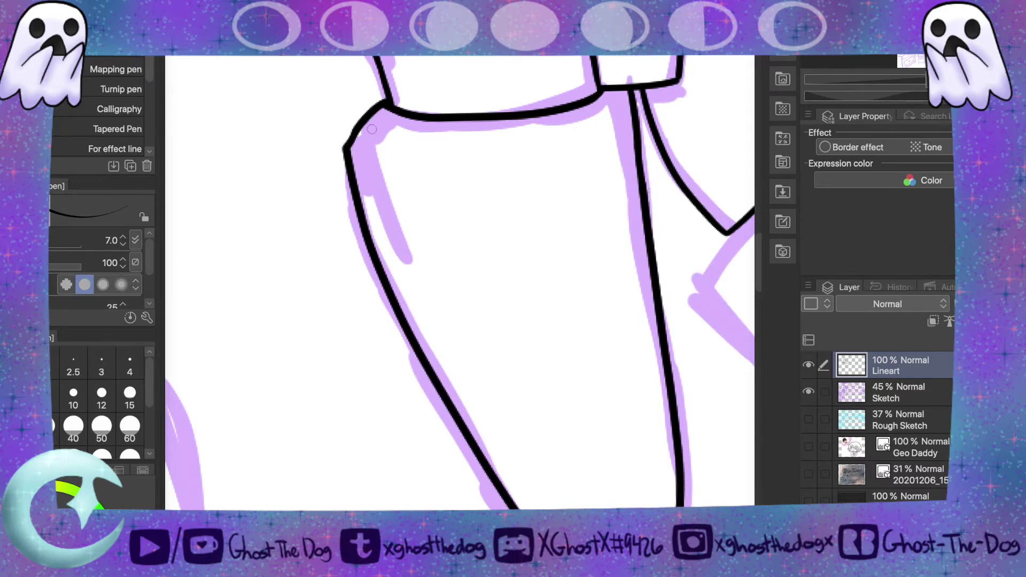
- Go over the corner where the sleeve's outer side bends in to the wrist with a short stroke
left_click_drag(346, 149, 372, 107)
key("ctrl+z")
left_click_drag(345, 148, 369, 113)
- Ink the upper side of the other arm's sleeve, running from the cuff's outer corner diagonally down along the sketch
left_click_drag(759, 270, 757, 206)
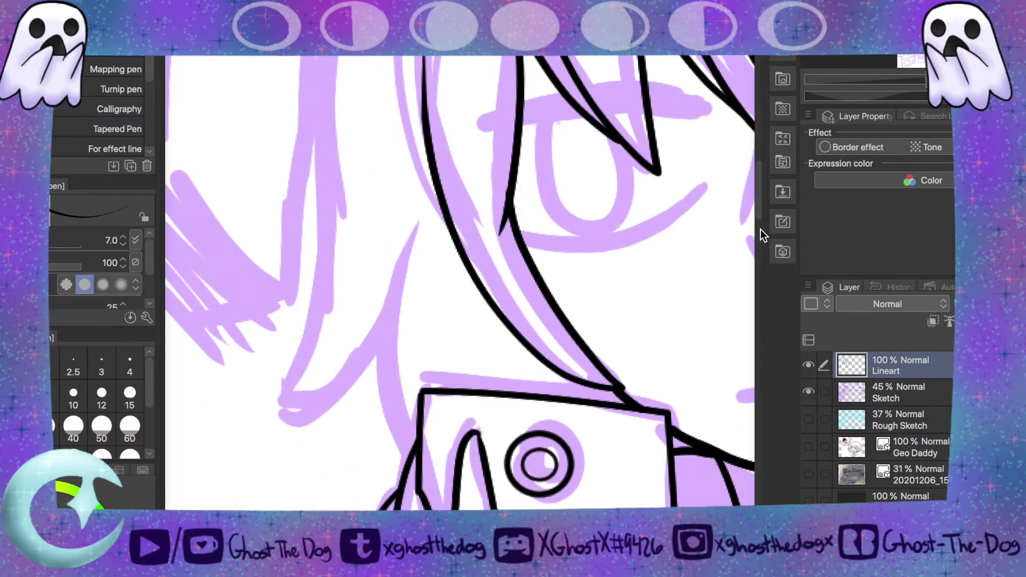
left_click_drag(759, 196, 778, 259)
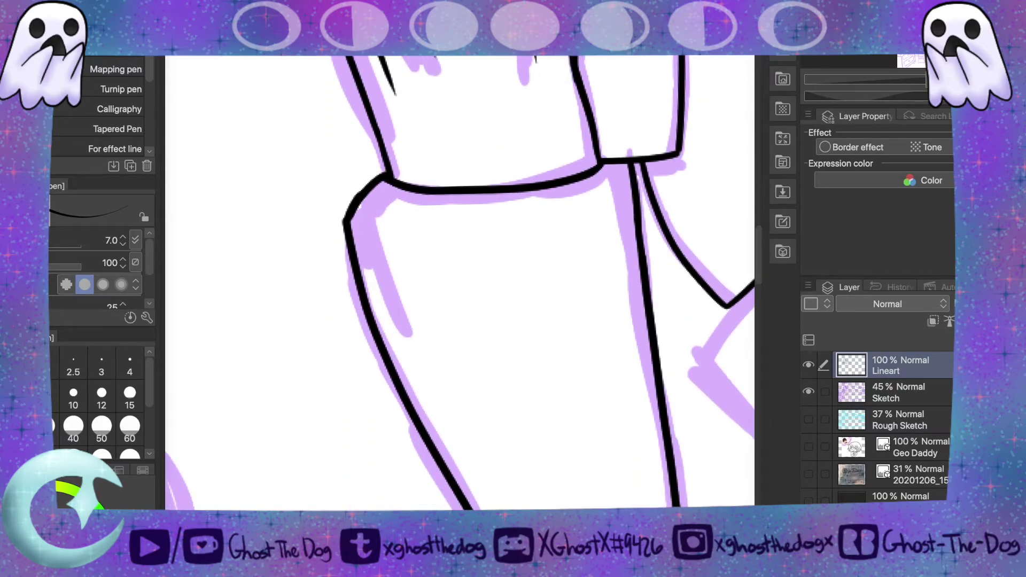
scroll(459, 283, "right", 2)
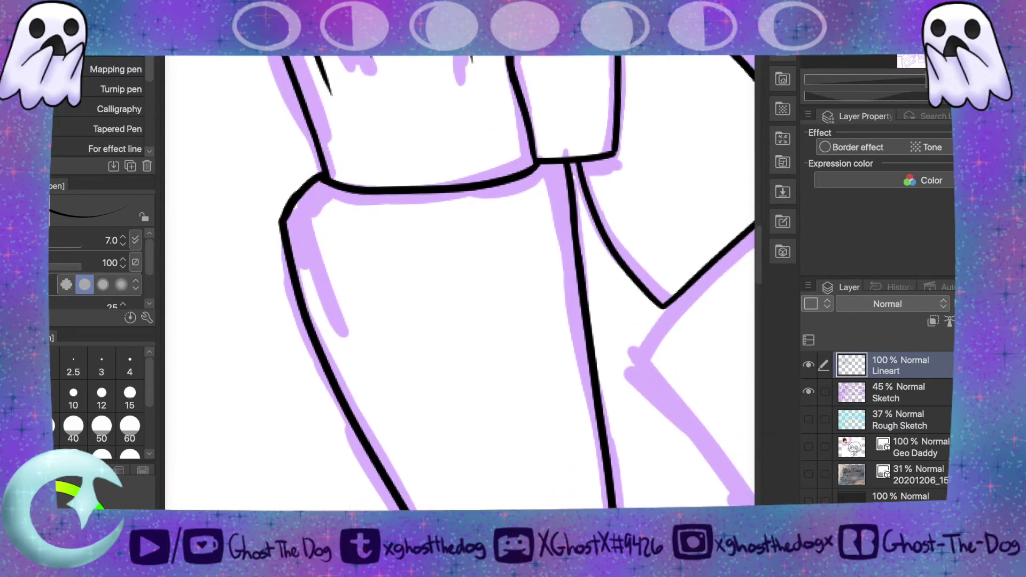
scroll(460, 283, "right", 10)
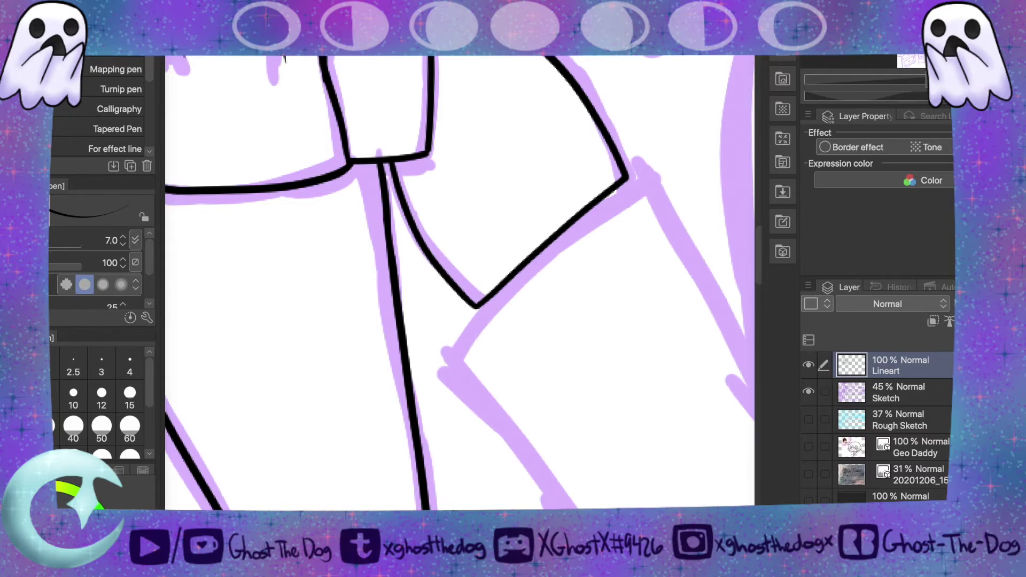
scroll(460, 283, "right", 8)
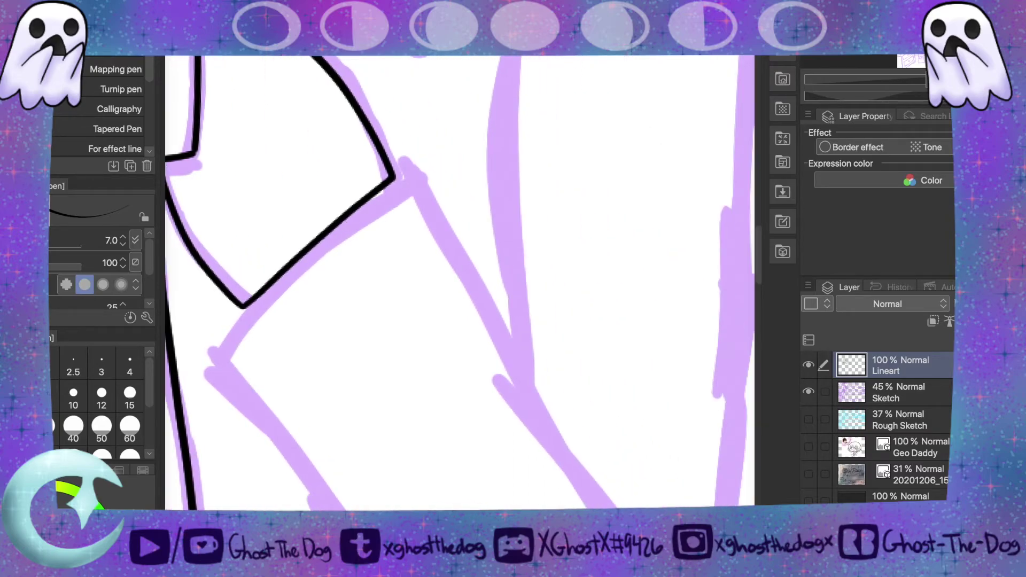
scroll(739, 402, "right", 4)
scroll(762, 238, "down", 5)
mouse_move(390, 80)
left_mouse_down()
mouse_move(509, 303)
mouse_move(626, 485)
left_mouse_up()
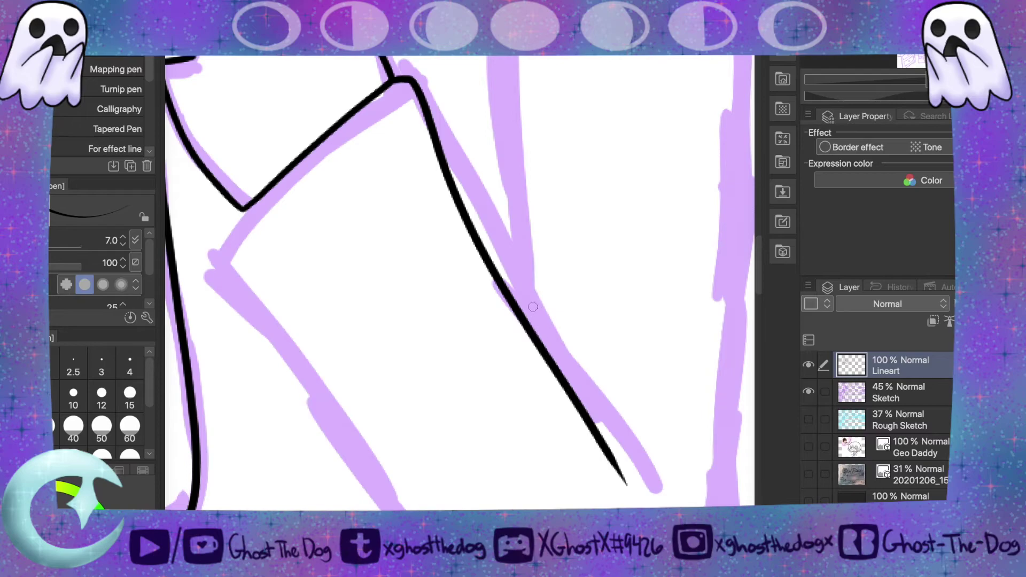
key("ctrl+z")
mouse_move(392, 80)
left_mouse_down()
mouse_move(413, 70)
mouse_move(498, 241)
mouse_move(614, 414)
mouse_move(639, 486)
left_mouse_up()
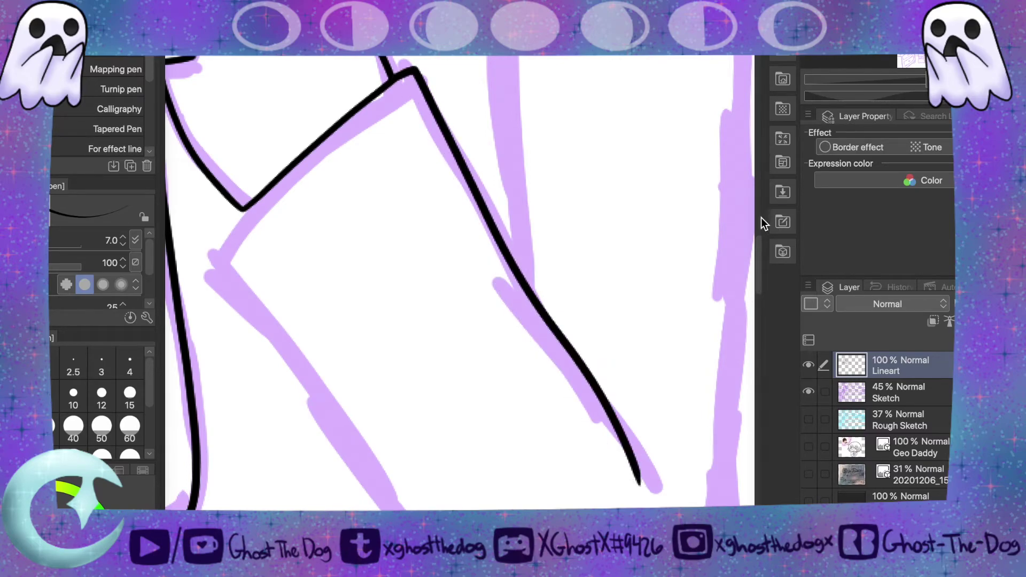
- Ink the long curved body line that rises from the upper side of that sleeve toward the shoulder
mouse_move(761, 274)
left_mouse_down()
mouse_move(762, 288)
mouse_move(750, 211)
mouse_move(777, 301)
mouse_move(772, 258)
left_mouse_up()
mouse_move(534, 489)
left_mouse_down()
mouse_move(509, 398)
mouse_move(529, 149)
left_mouse_up()
key("ctrl+z")
left_click_drag(527, 450, 504, 107)
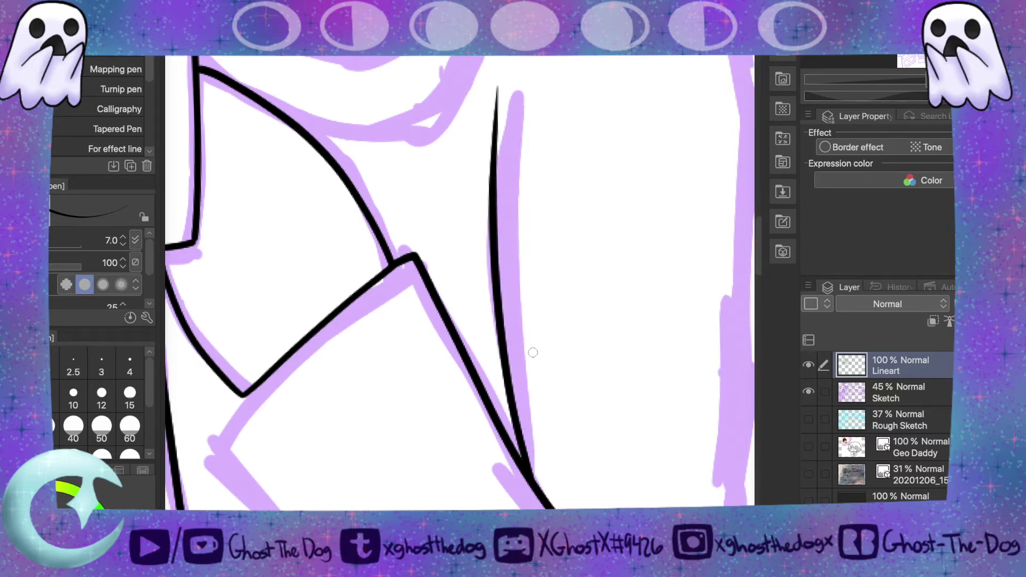
- Ink the short curved edge from the lower corner of the other hand's cuff down to the sleeve's lower side
left_click_drag(759, 249, 759, 281)
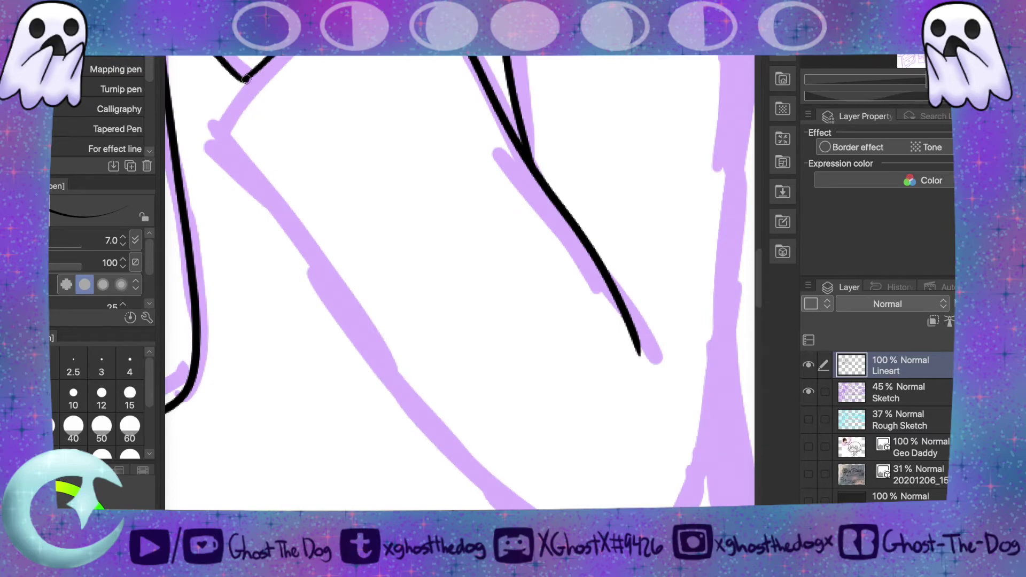
left_click_drag(246, 80, 209, 144)
key("ctrl+z")
left_click_drag(245, 77, 228, 143)
key("ctrl+z")
left_click_drag(244, 79, 231, 139)
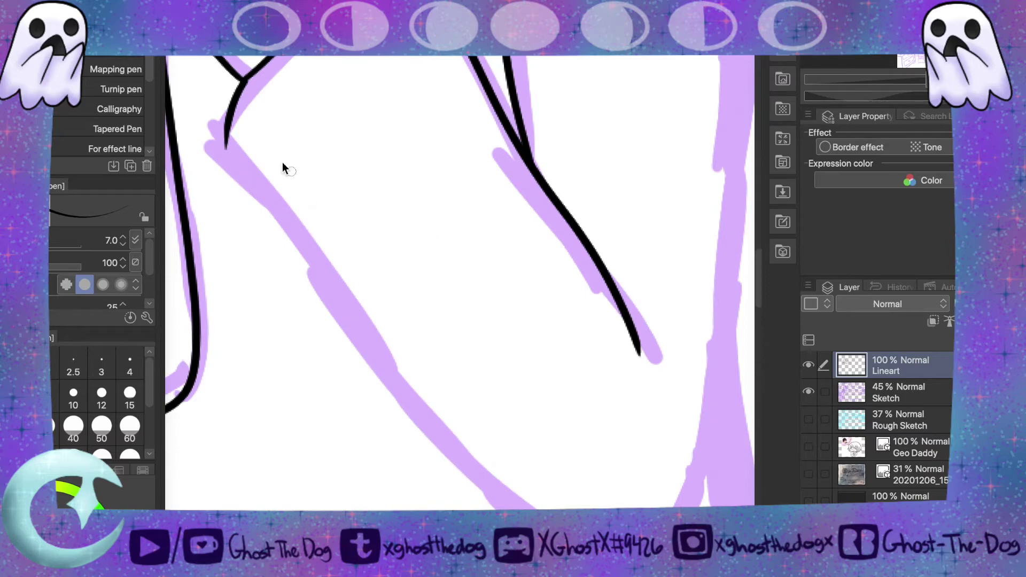
- Redraw the short curved edge from the lower corner of the other hand's cuff to the start of the sleeve's lower side
key("ctrl+z")
left_click_drag(243, 79, 211, 158)
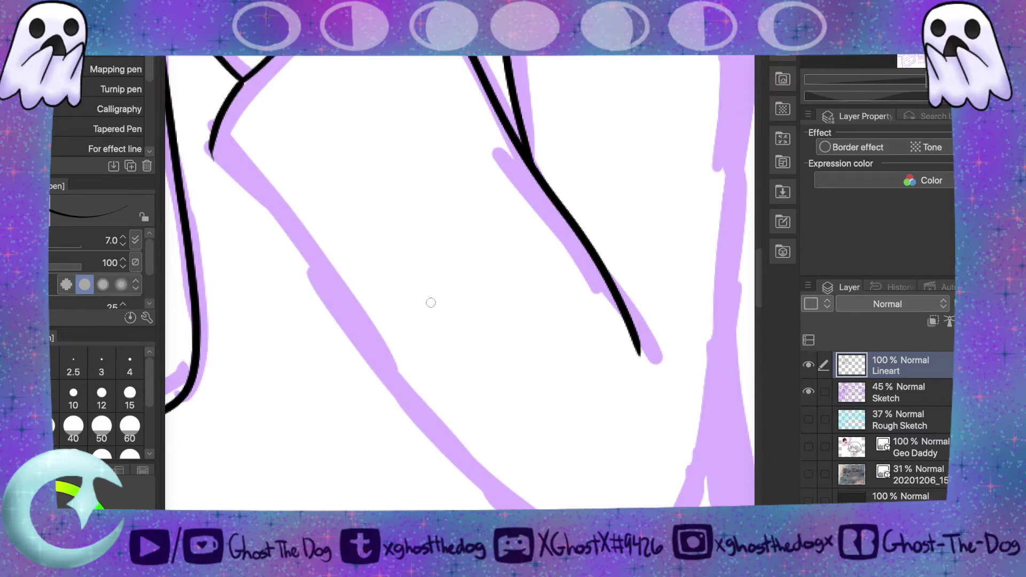
key("ctrl+z")
left_click_drag(244, 80, 216, 139)
- Ink the sleeve's long lower side from the cuff edge diagonally down, around the elbow and up into the outer arm
left_click_drag(758, 268, 777, 211)
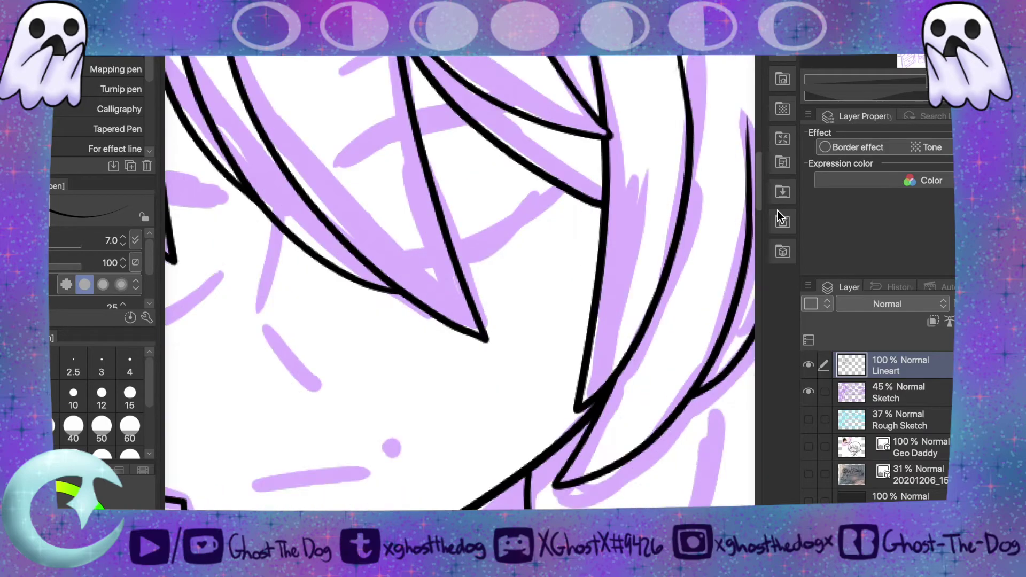
scroll(778, 210, "down", 10)
scroll(791, 272, "up", 3)
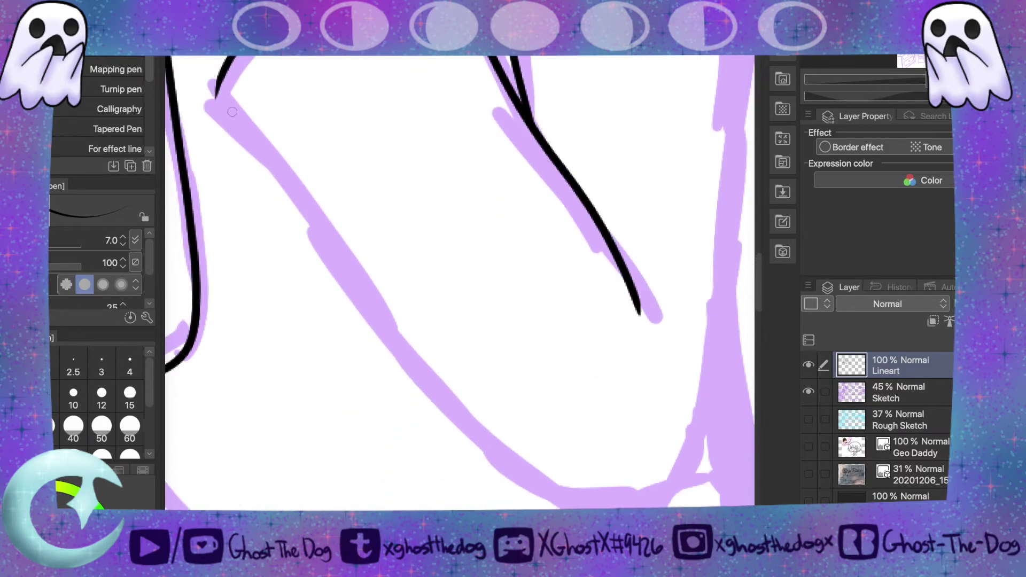
mouse_move(218, 97)
left_mouse_down()
mouse_move(462, 421)
mouse_move(702, 420)
left_mouse_up()
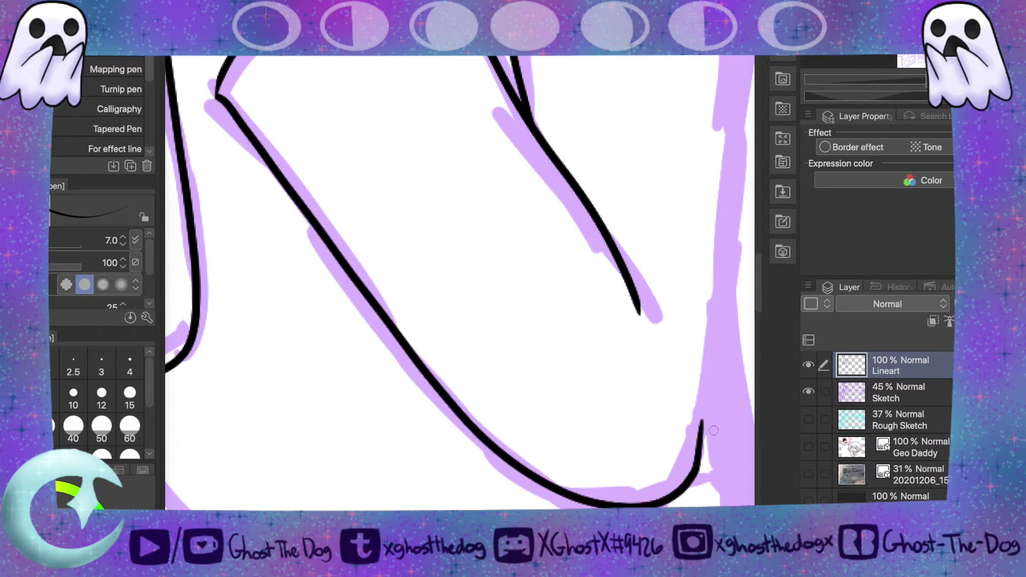
key("ctrl+z")
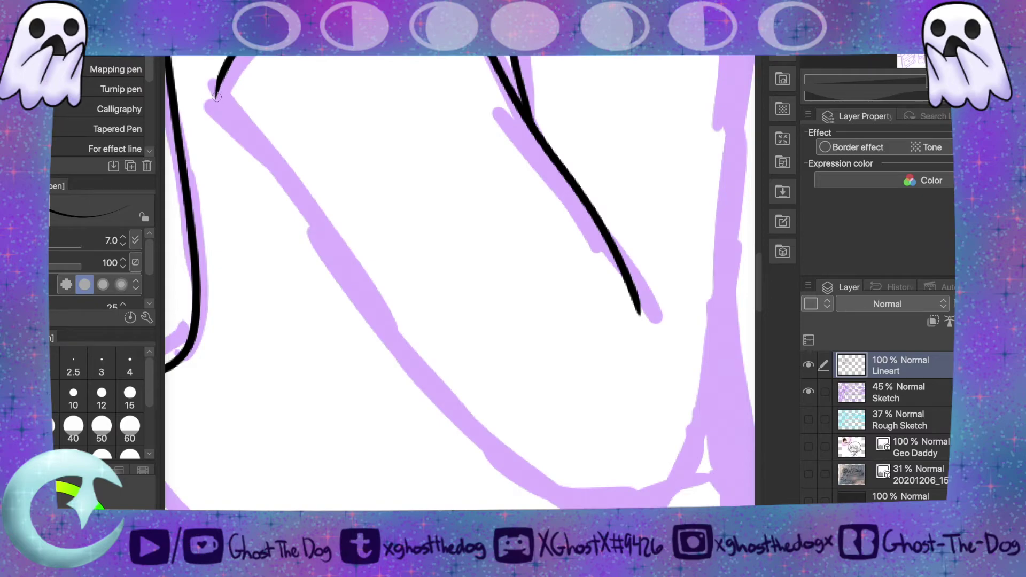
key("ctrl+y")
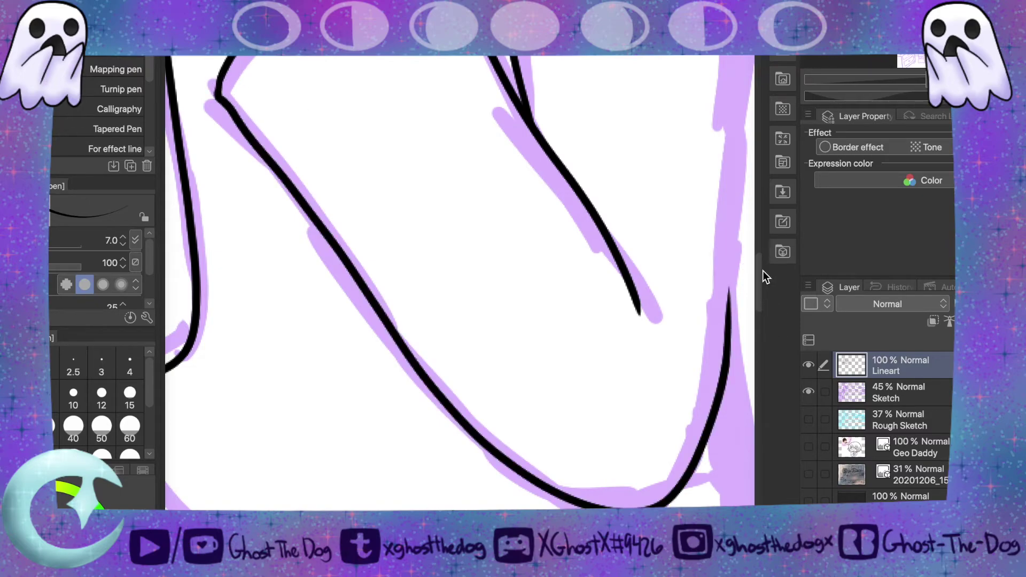
- Set the pen size to 8 and ink the outer side of the same upper arm along the sketch above the elbow
left_click_drag(761, 269, 758, 261)
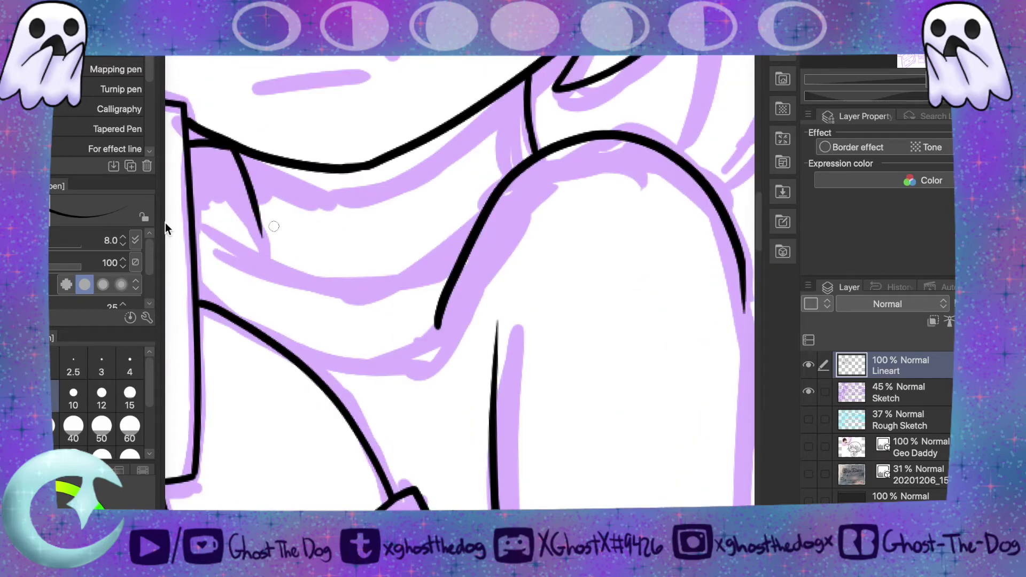
key("e")
left_click(101, 397)
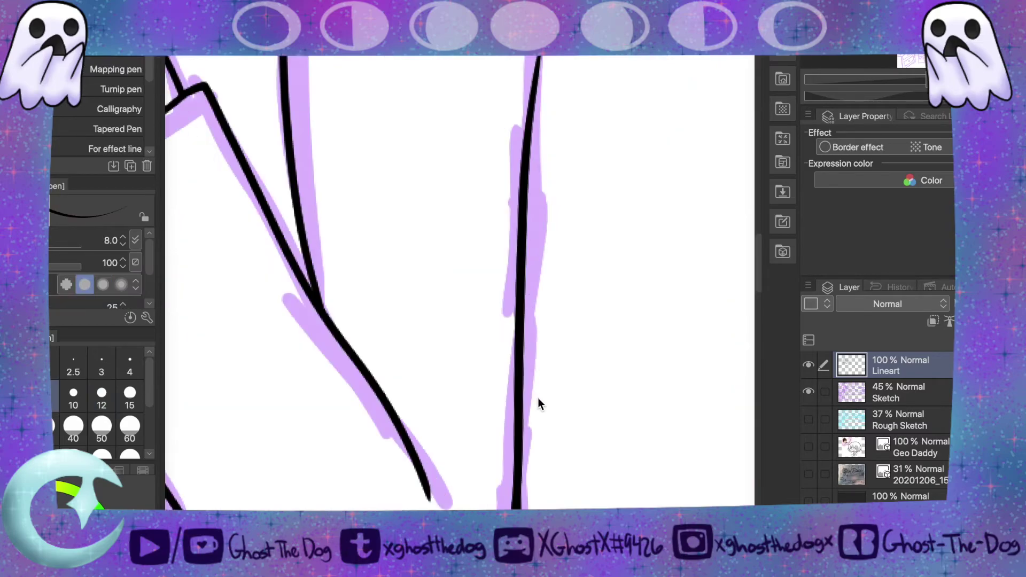
left_click_drag(518, 505, 527, 84)
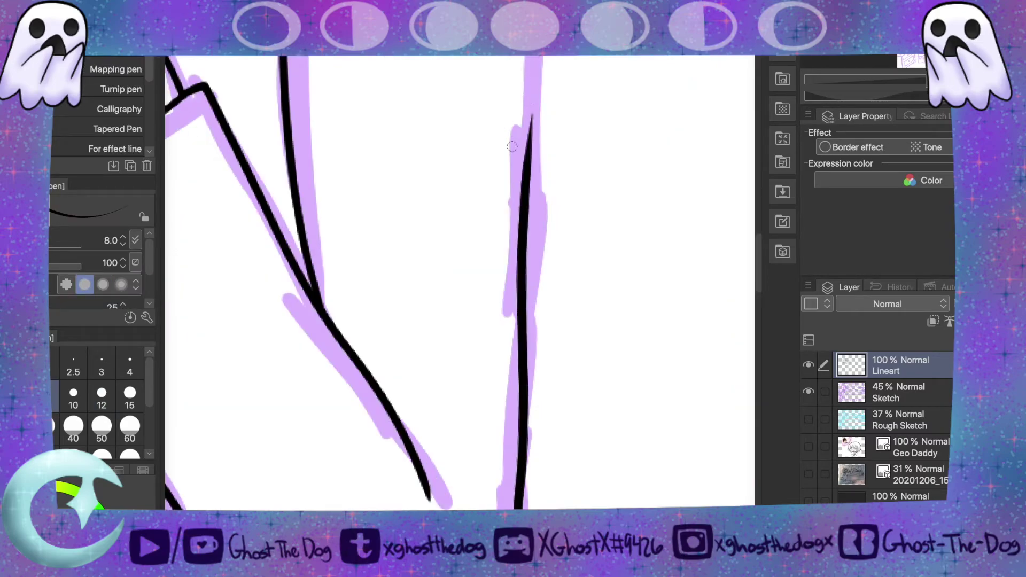
key("ctrl+z")
left_click_drag(519, 507, 535, 59)
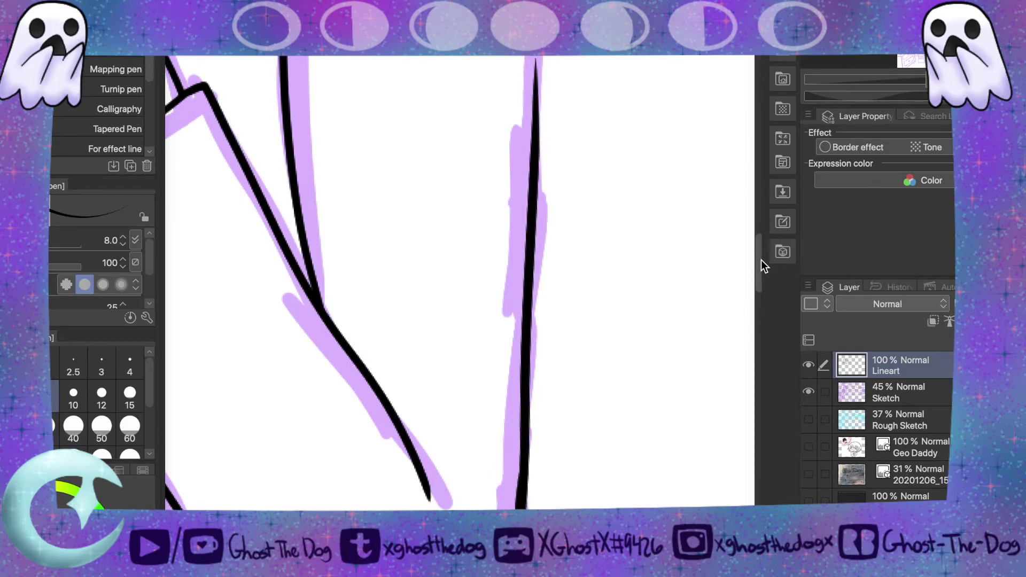
- Ink the remaining outer arm line between the end of the shoulder curve and the line coming up from the elbow
left_click_drag(759, 265, 758, 237)
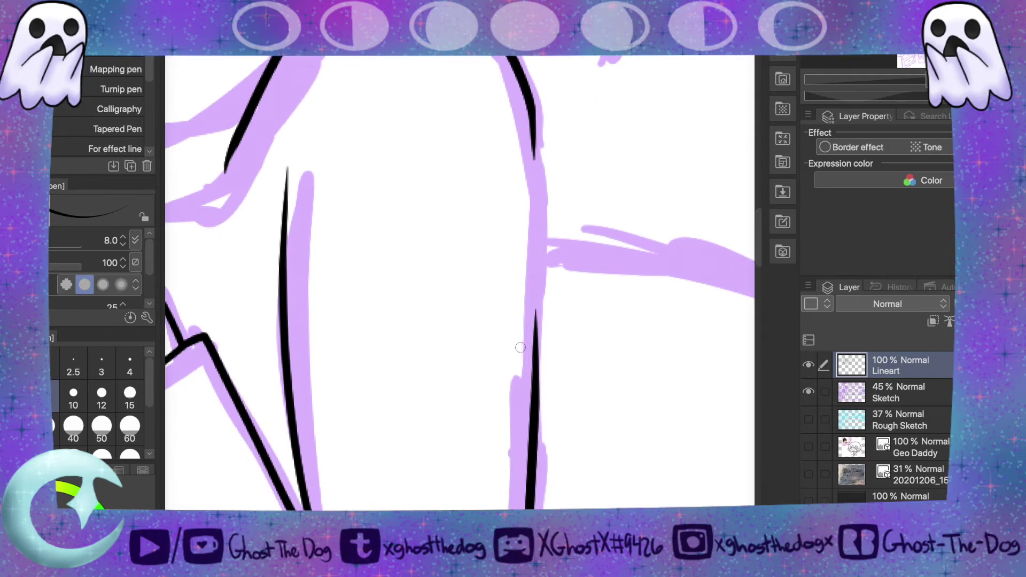
left_click_drag(535, 414, 521, 58)
key("ctrl+z")
key("ctrl+z")
mouse_move(532, 106)
left_mouse_down()
mouse_move(521, 416)
mouse_move(536, 291)
mouse_move(526, 57)
left_mouse_up()
key("ctrl+z")
key("ctrl+z")
left_click_drag(531, 104, 526, 417)
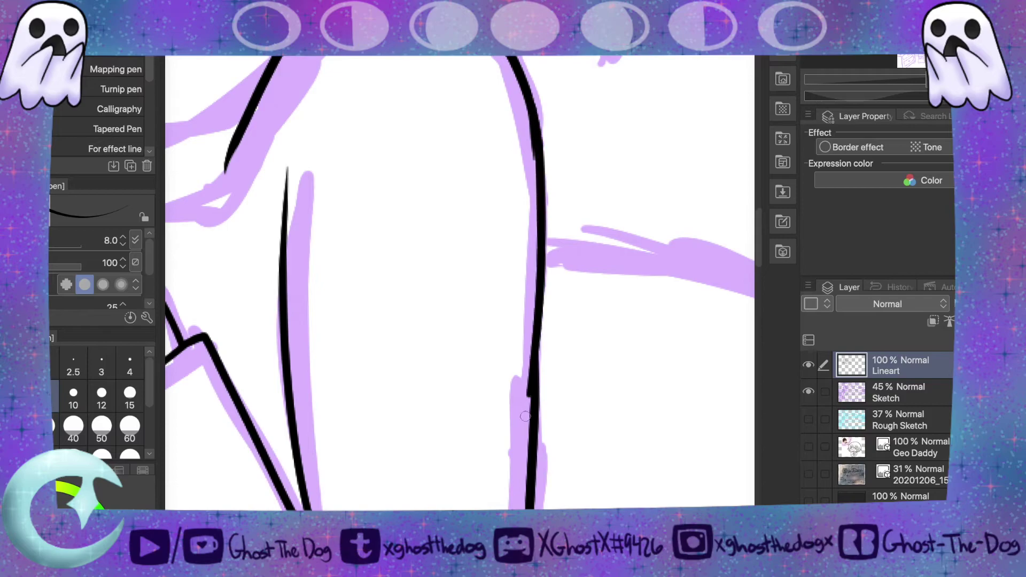
key("ctrl+z")
mouse_move(534, 389)
left_mouse_down()
mouse_move(530, 91)
mouse_move(535, 425)
left_mouse_up()
key("ctrl+z")
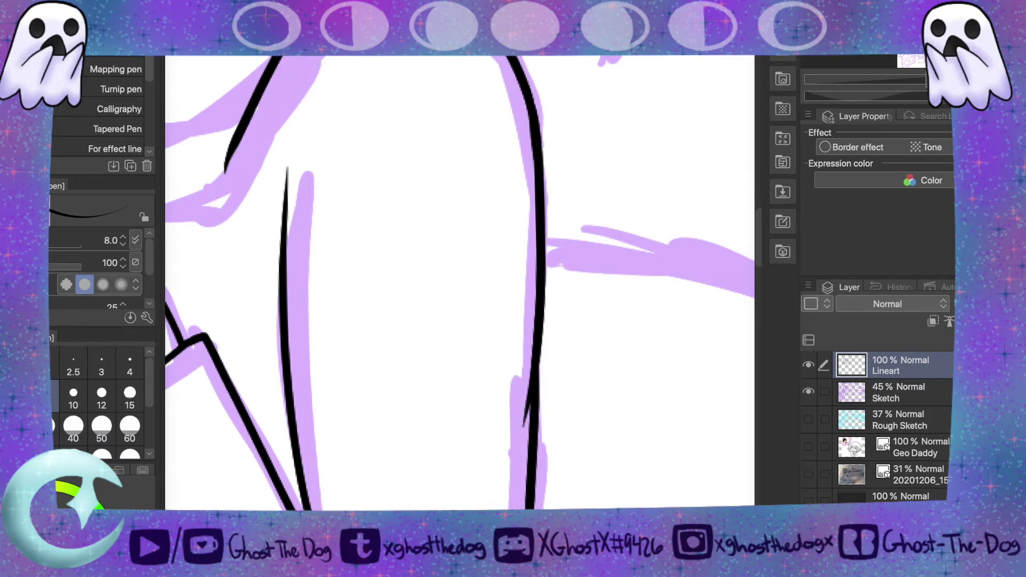
- Set the pen size to 6 and ink two curved neckline lines below the chin, from the phone's edge to the shoulder line
scroll(460, 282, "left", 10)
scroll(459, 282, "right", 3)
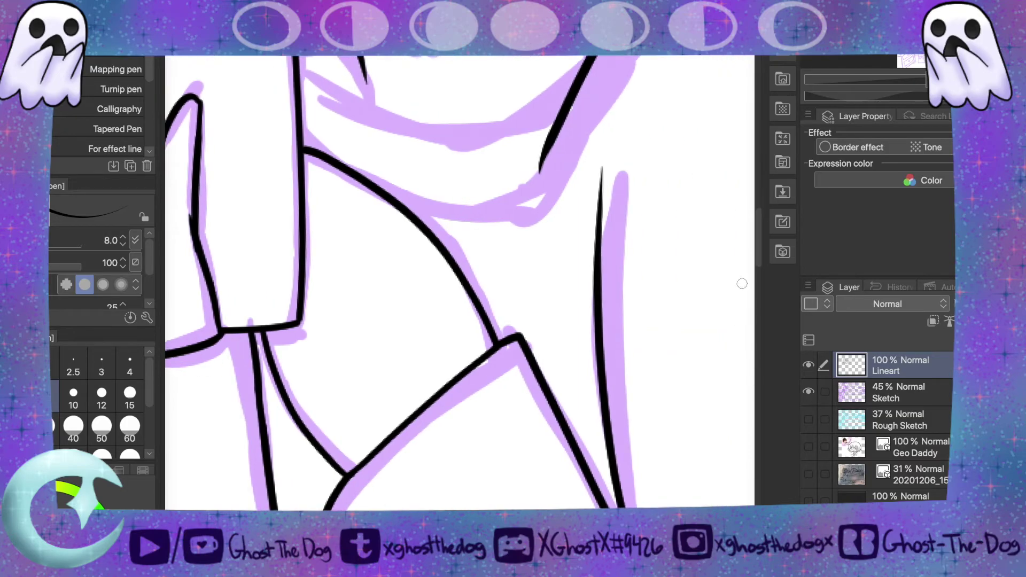
left_click_drag(761, 234, 755, 210)
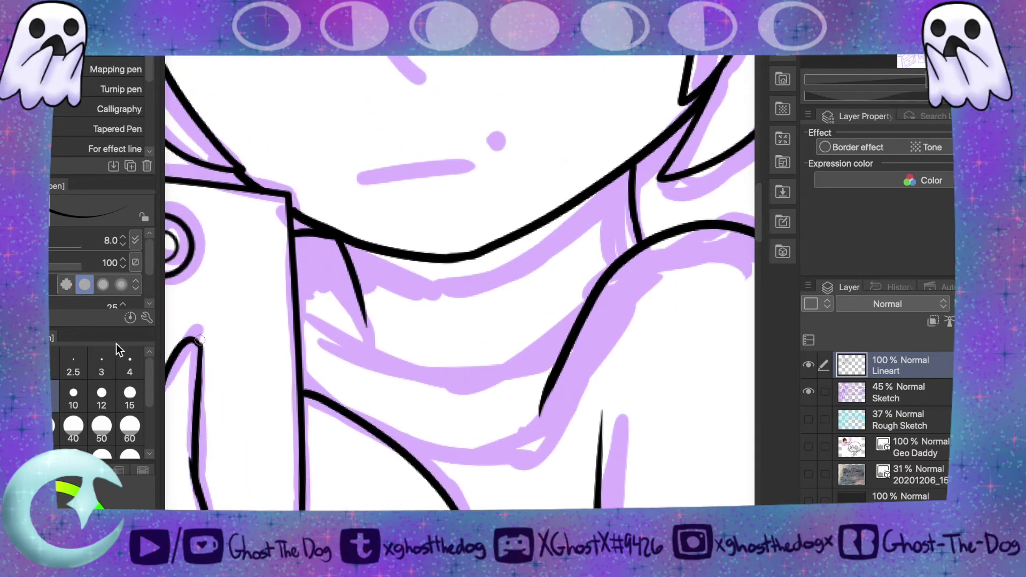
left_click(18, 397)
left_click(1, 396)
left_click_drag(299, 303, 564, 327)
key("ctrl+z")
key("ctrl+plus")
key("ctrl+plus")
mouse_move(187, 308)
left_mouse_down()
mouse_move(316, 396)
mouse_move(614, 365)
mouse_move(663, 313)
left_mouse_up()
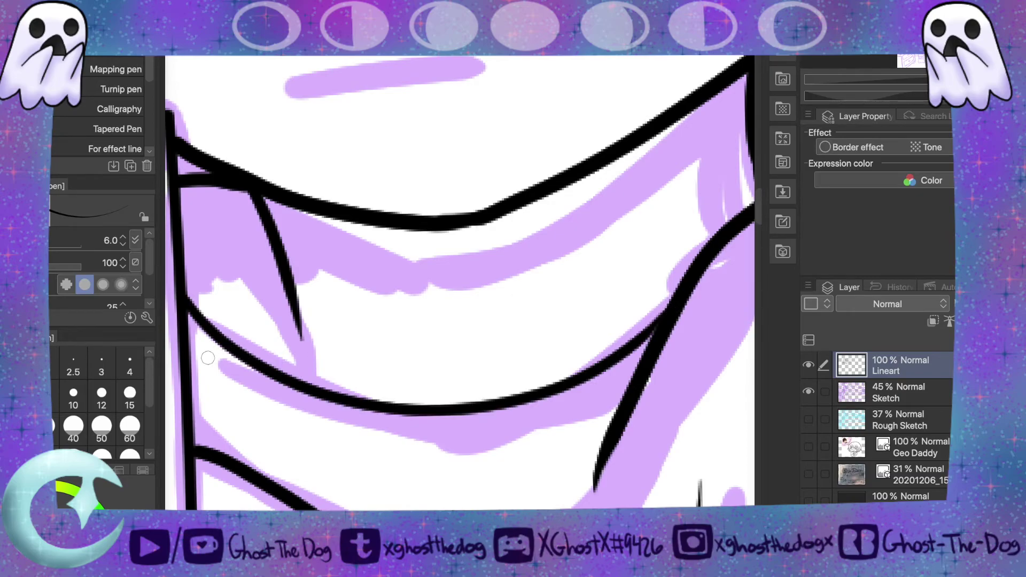
mouse_move(192, 427)
left_mouse_down()
mouse_move(480, 502)
mouse_move(601, 442)
left_mouse_up()
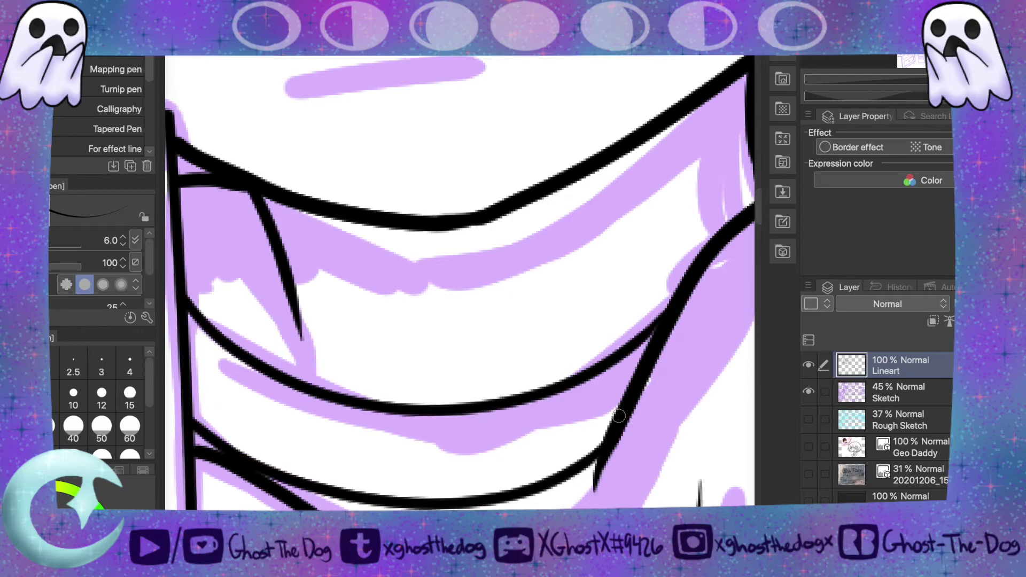
- Set the pen size to 8 and ink the short fold and the straight shirt edge starting at the phone arm's elbow
mouse_move(925, 84)
left_mouse_down()
mouse_move(903, 91)
mouse_move(920, 90)
left_mouse_up()
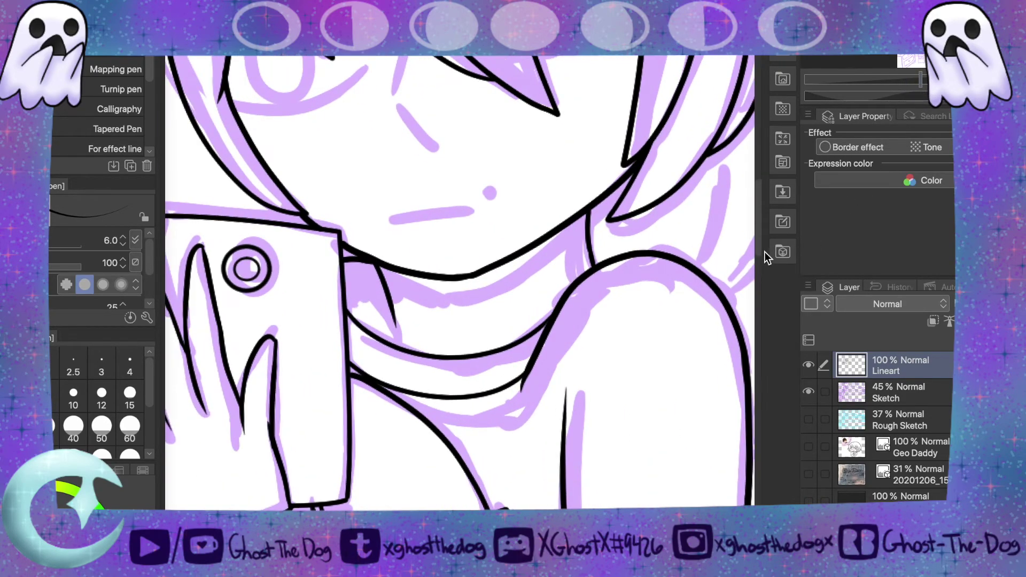
left_click_drag(759, 252, 759, 346)
key("bracketright")
key("bracketright")
left_click_drag(460, 514, 425, 515)
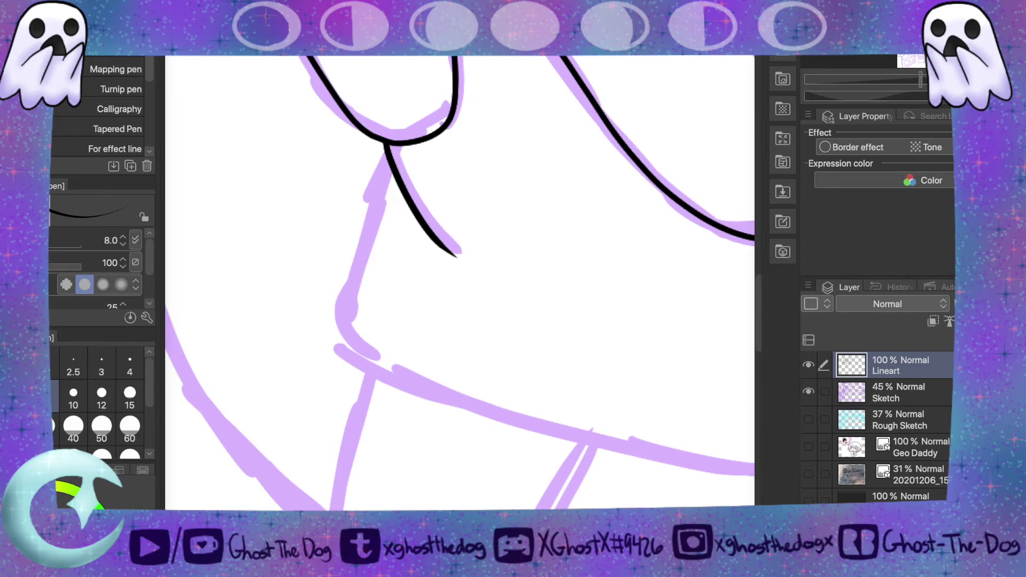
left_click_drag(921, 79, 925, 79)
left_click_drag(444, 374, 486, 435)
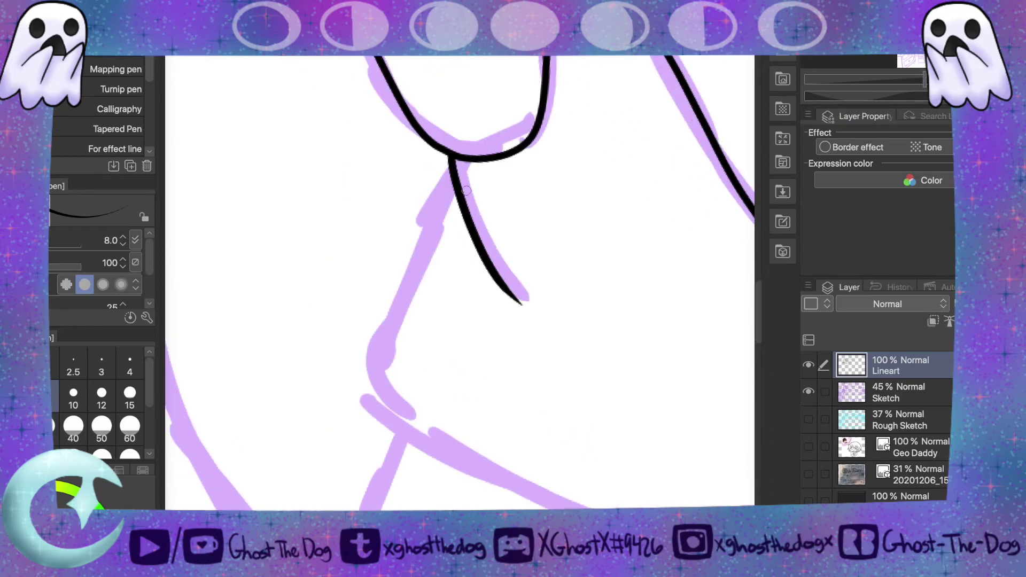
left_click_drag(448, 156, 364, 356)
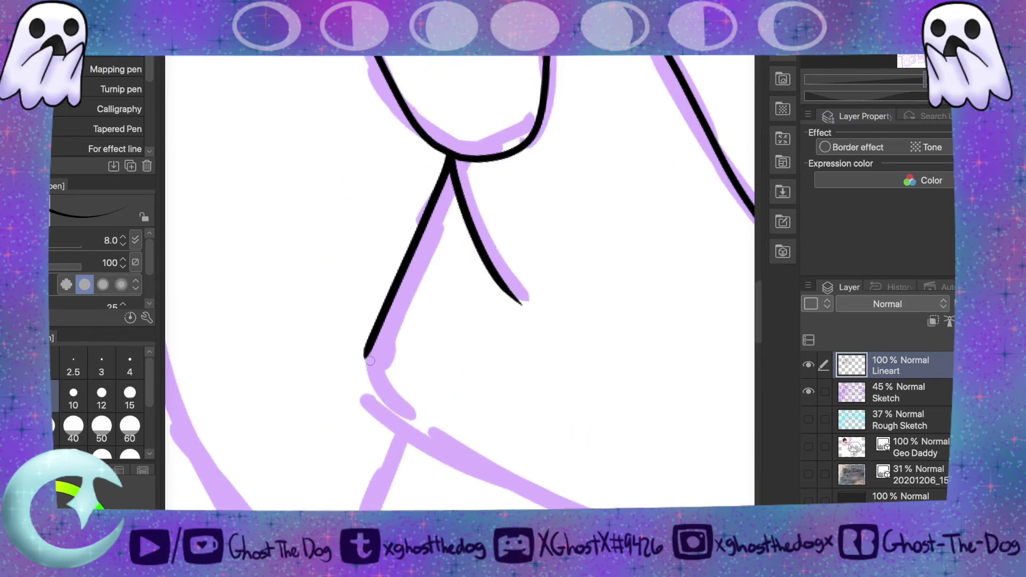
left_click_drag(459, 240, 535, 428)
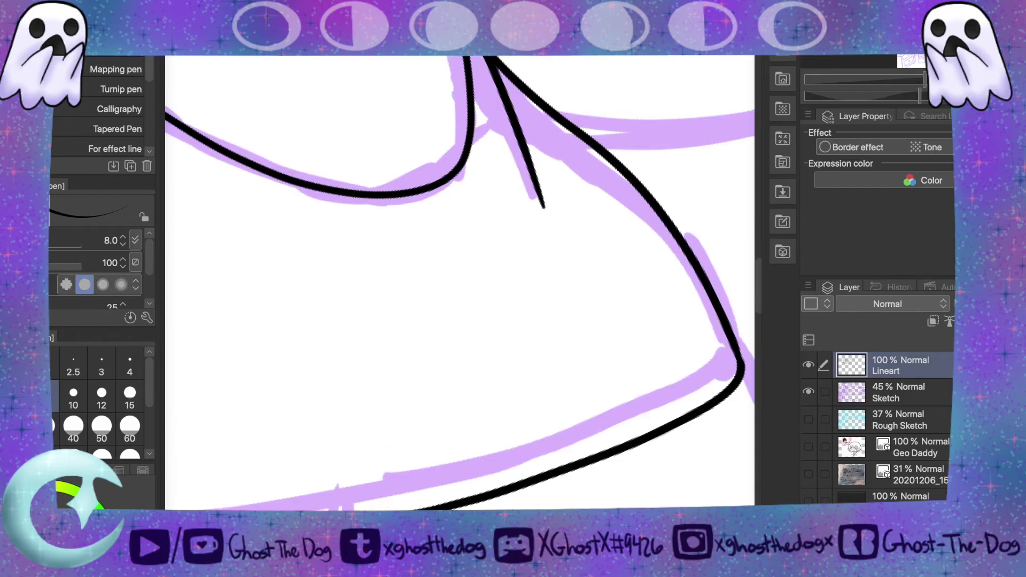
- Examine the inked hair, arms and shirt in the zoomed-out scene against the rest of the sketch
left_click_drag(915, 89, 892, 80)
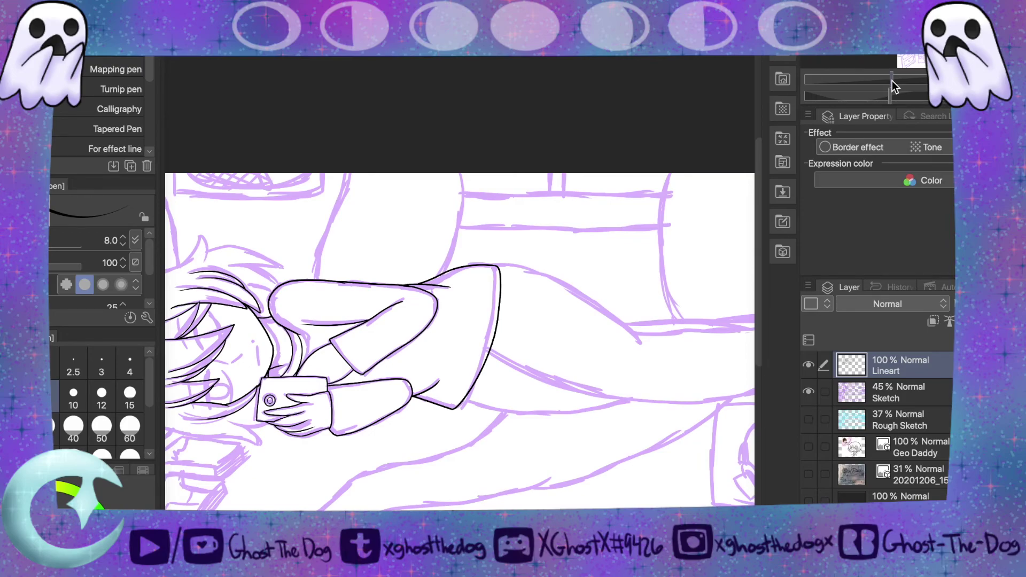
scroll(765, 179, "down", 2)
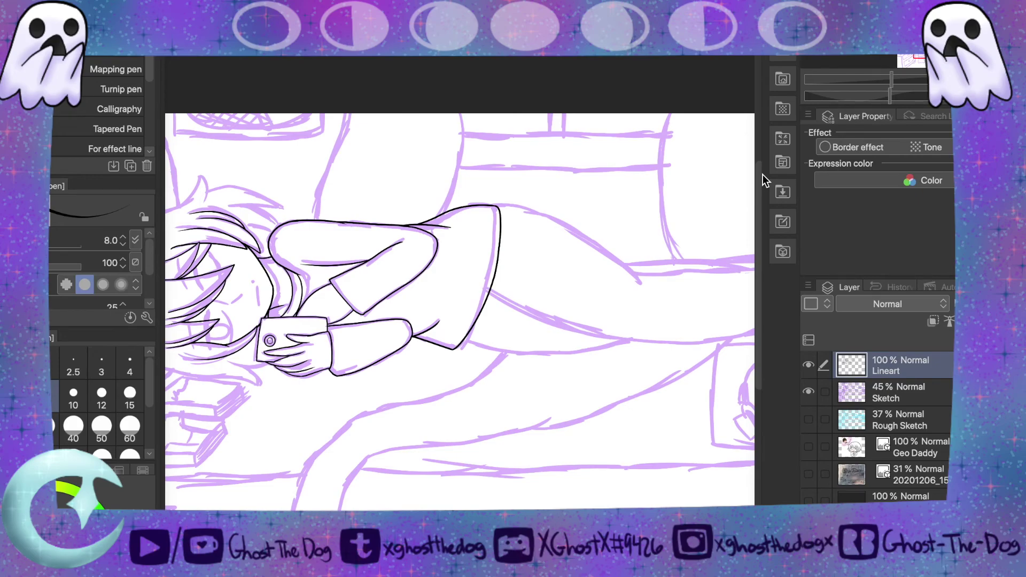
left_click_drag(756, 172, 758, 194)
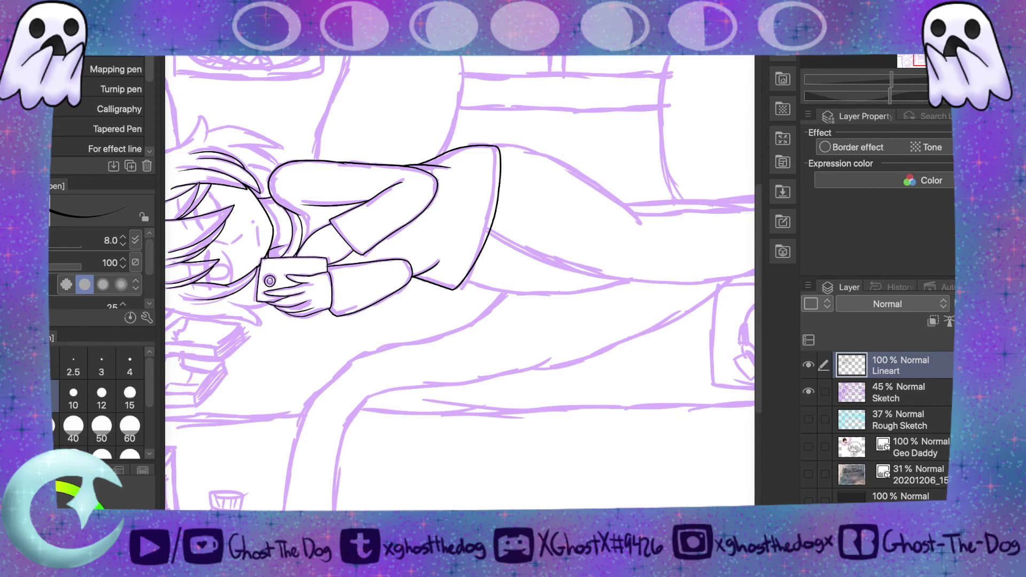
scroll(459, 283, "left", 5)
scroll(460, 283, "right", 7)
scroll(460, 283, "left", 5)
scroll(459, 283, "right", 3)
scroll(459, 284, "left", 5)
scroll(459, 283, "right", 4)
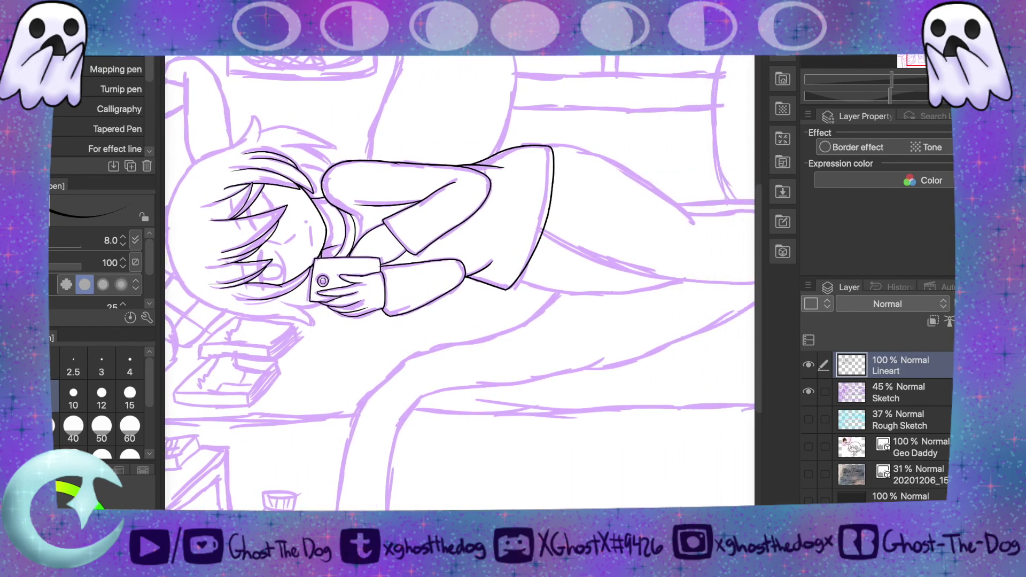